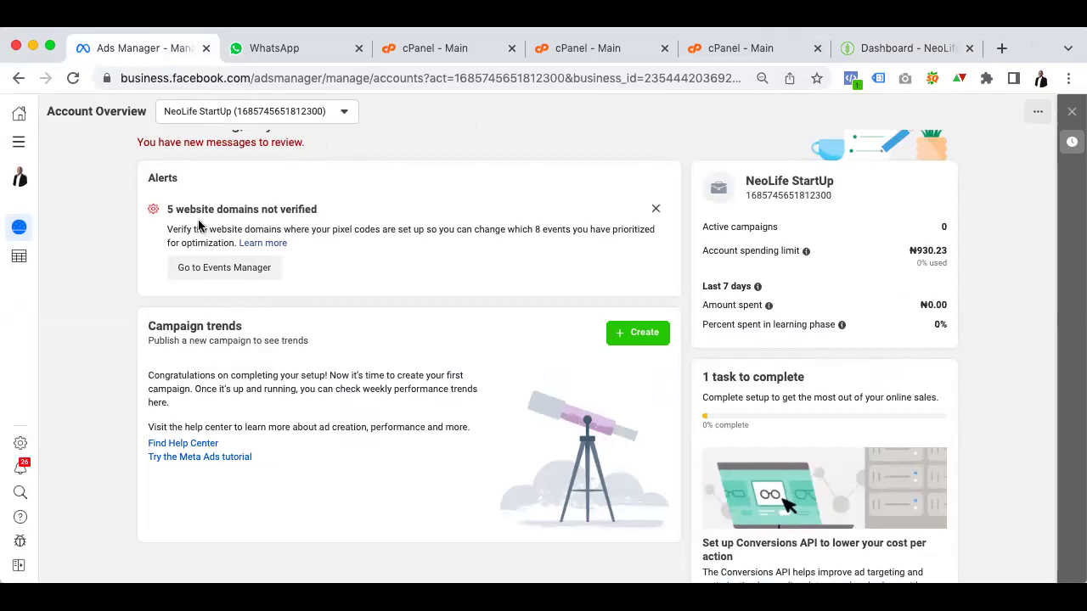
click(19, 257)
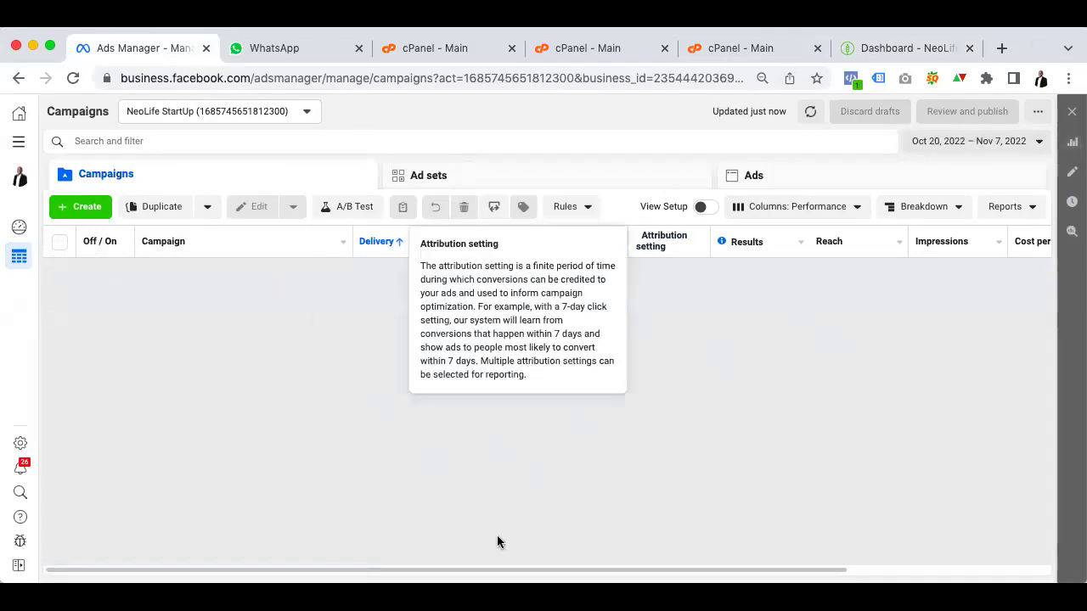
click(19, 230)
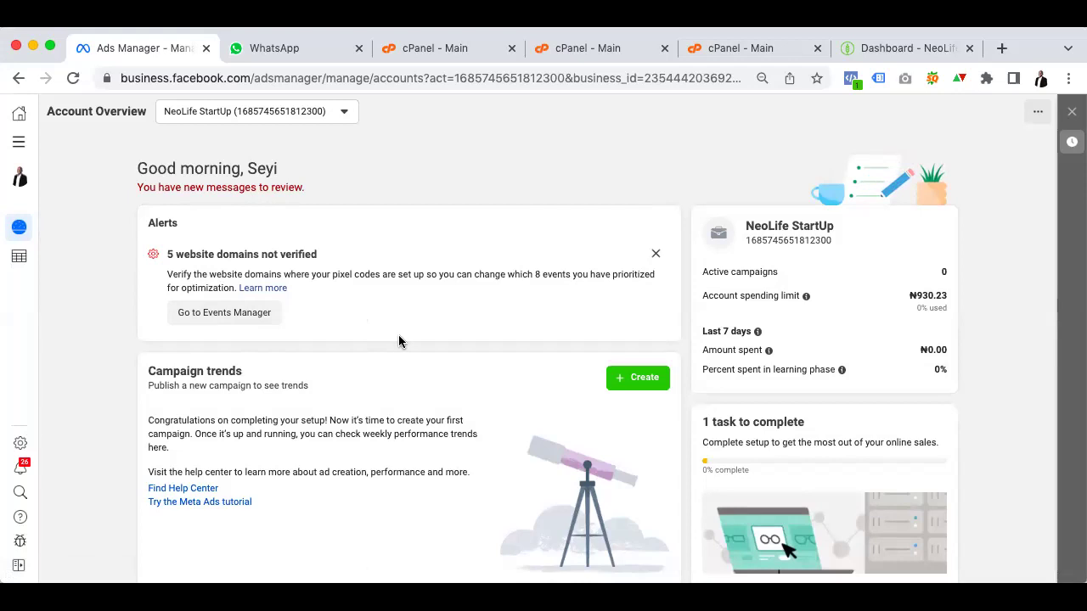
scroll(398, 340, down, 2)
scroll(398, 340, up, 2)
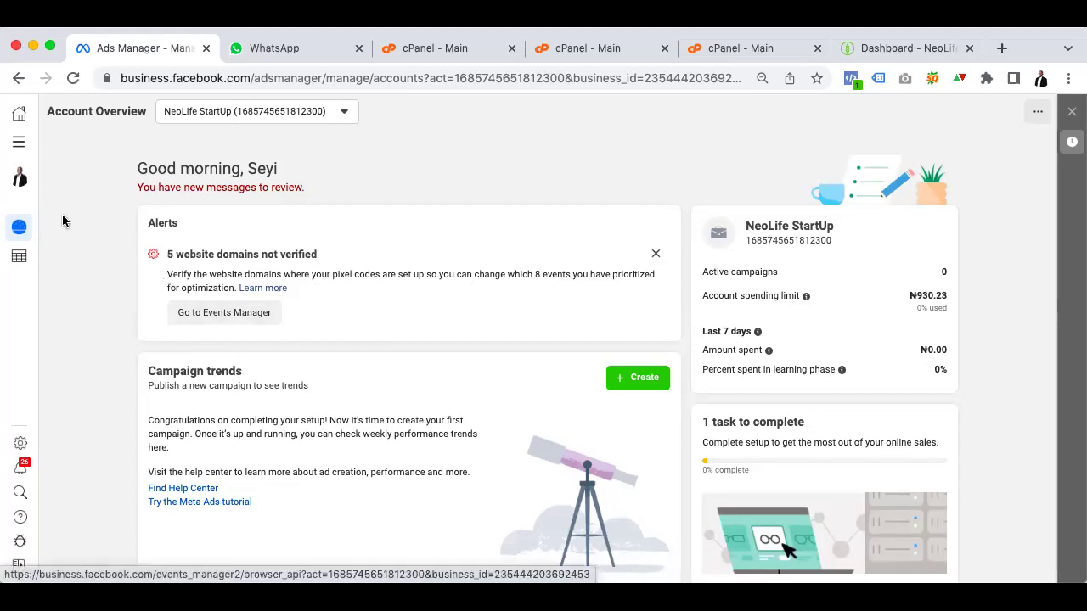
Open Events Manager from the unverified website domains alert and close the NeoLife dashboard page
click(275, 315)
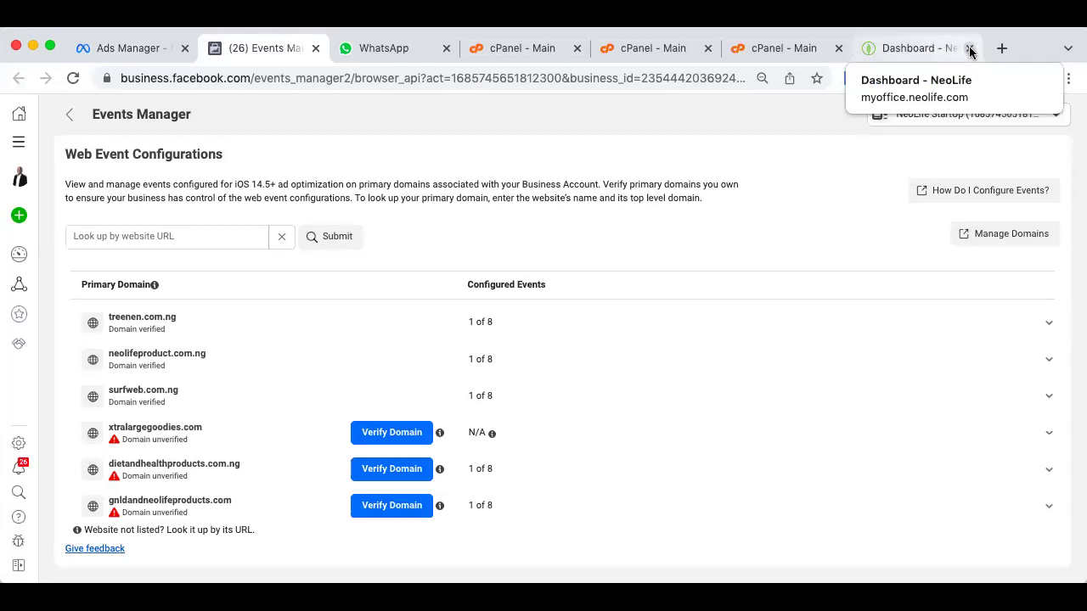
click(967, 49)
Examine the primary domains in Web Event Configurations, checking each one's verification status and configured events
scroll(284, 395, down, 2)
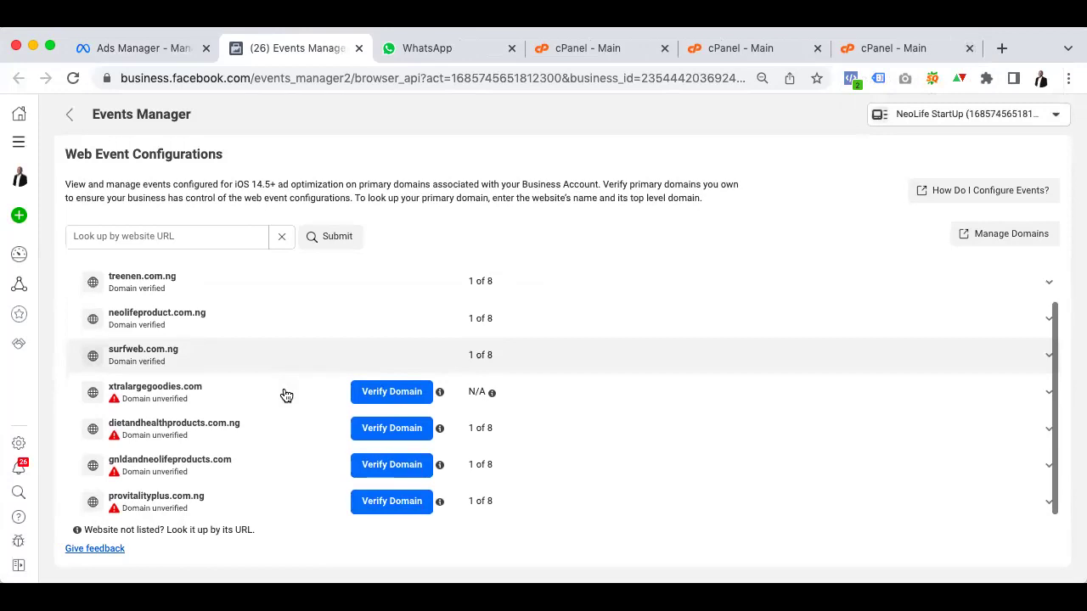
scroll(286, 395, up, 2)
scroll(286, 396, down, 1)
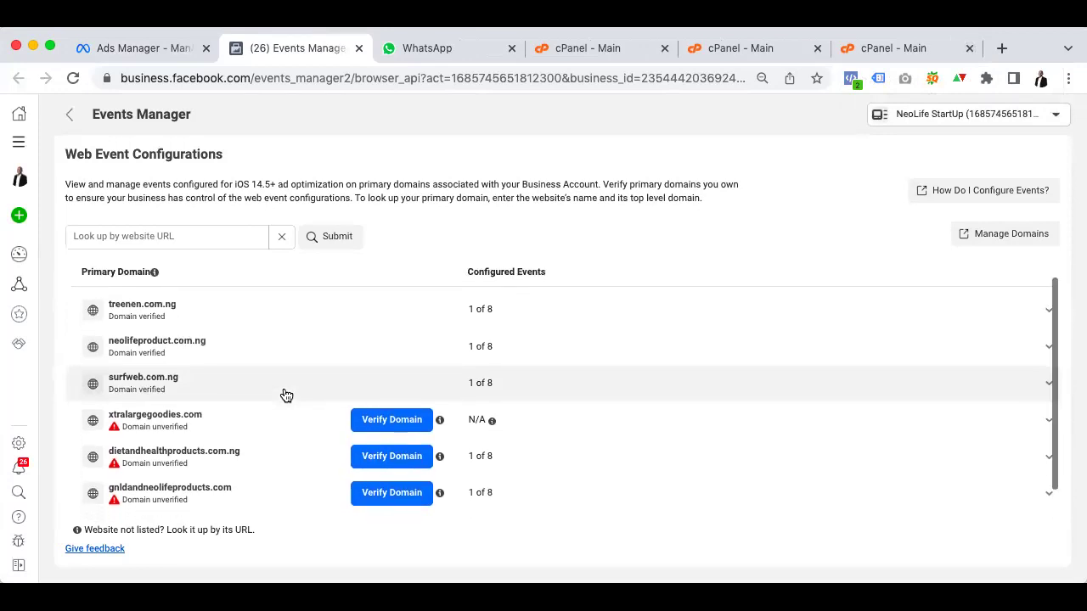
scroll(284, 393, down, 2)
scroll(284, 393, up, 3)
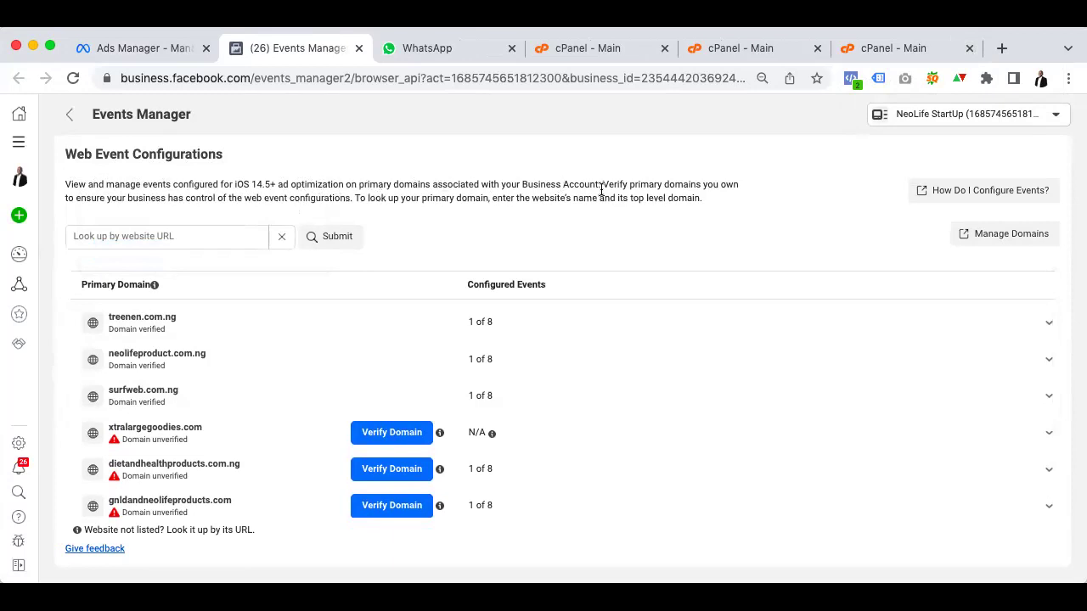
scroll(110, 442, down, 1)
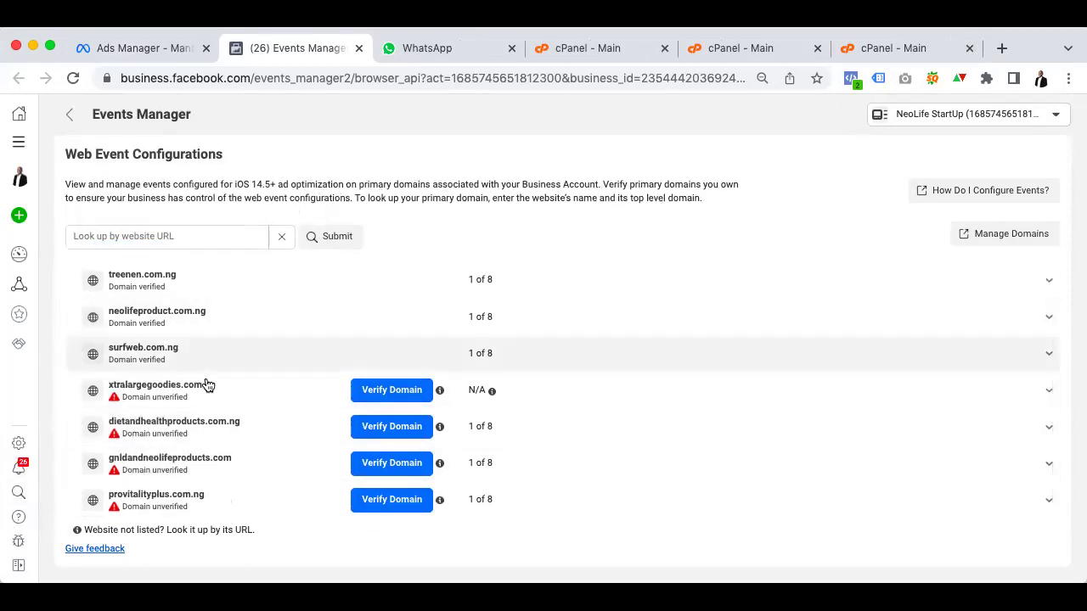
scroll(207, 386, up, 1)
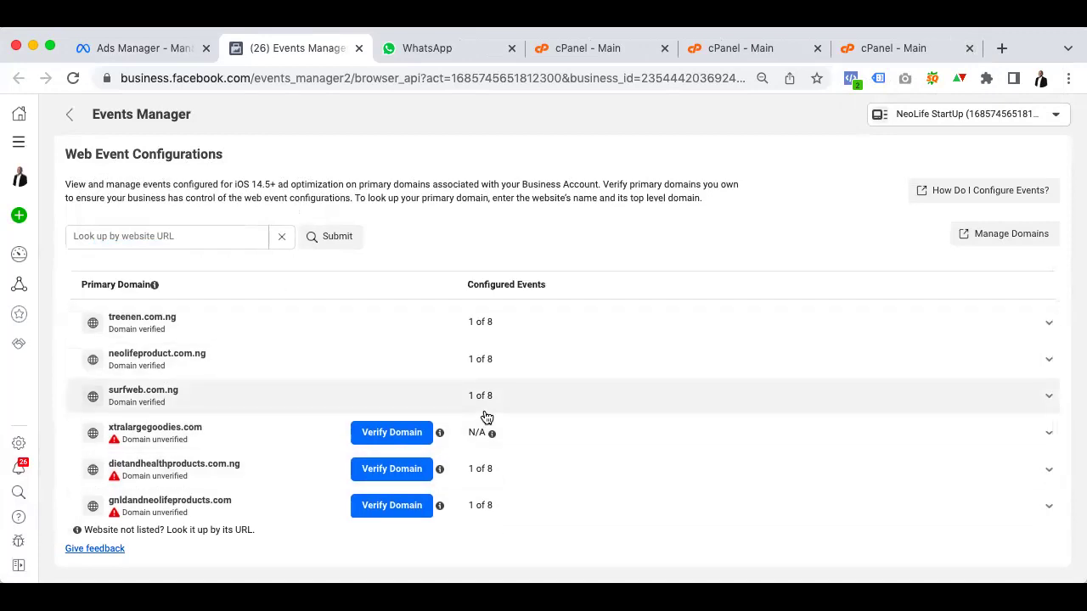
scroll(485, 417, down, 1)
scroll(486, 417, up, 1)
scroll(225, 396, down, 1)
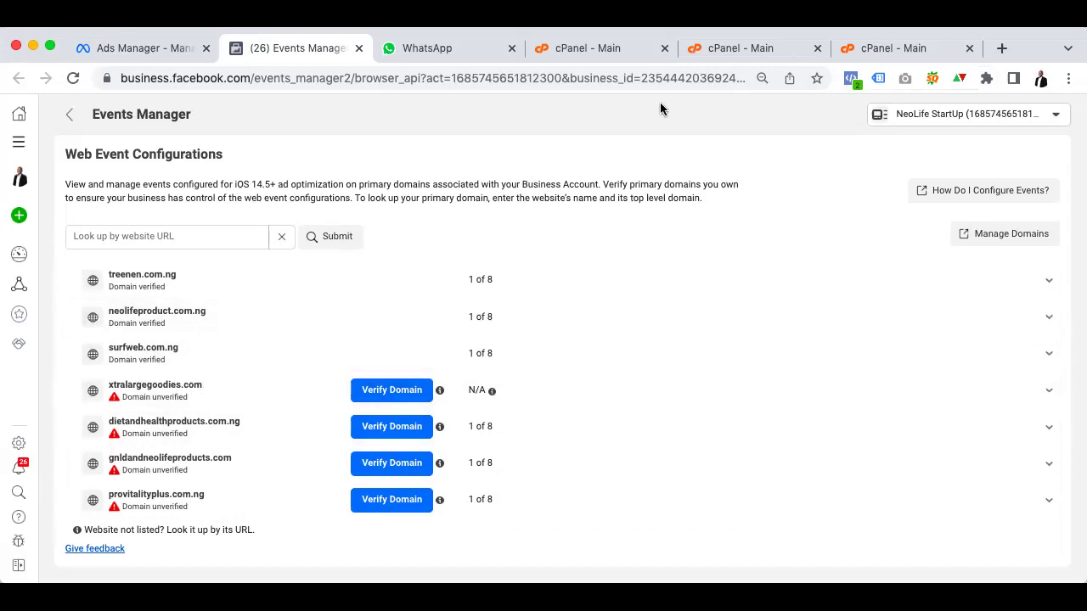
scroll(334, 340, down, 1)
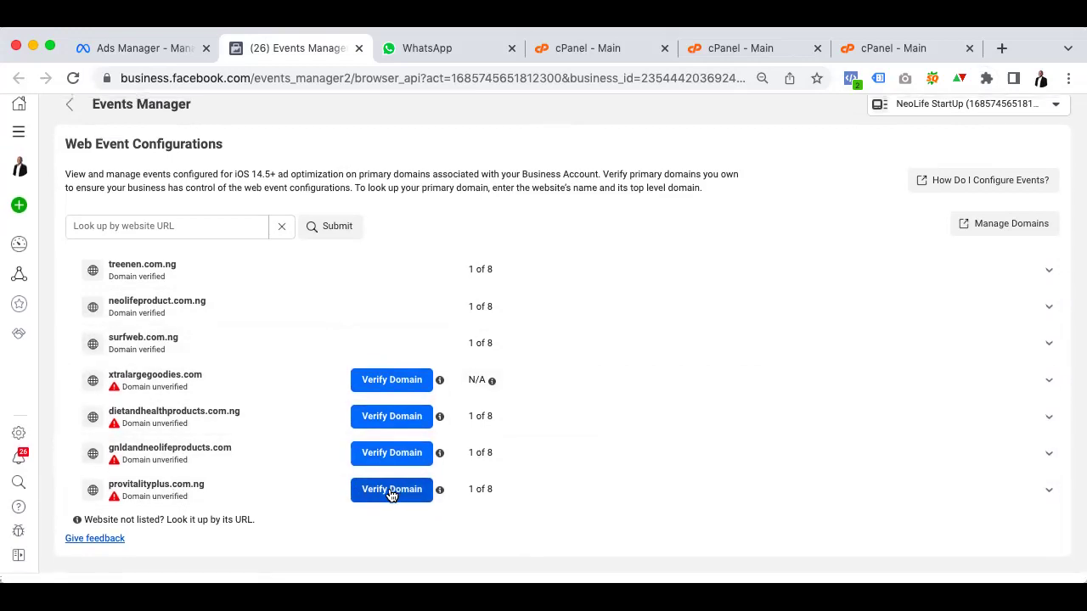
Start domain verification for provitalityplus.com.ng in Business settings and copy the domain name from the verification notice
click(389, 492)
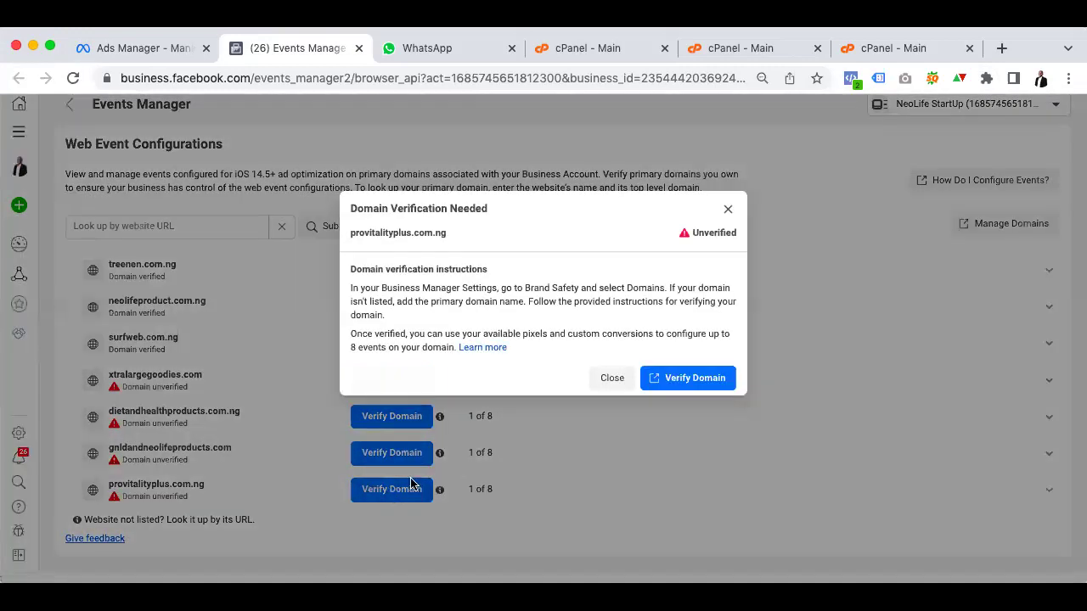
click(688, 381)
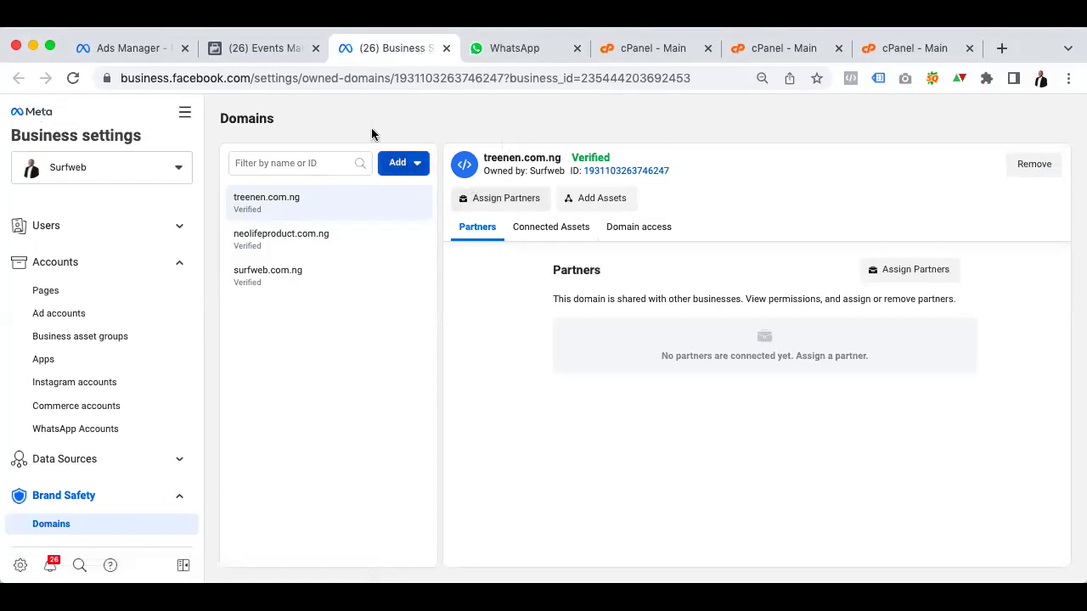
click(272, 51)
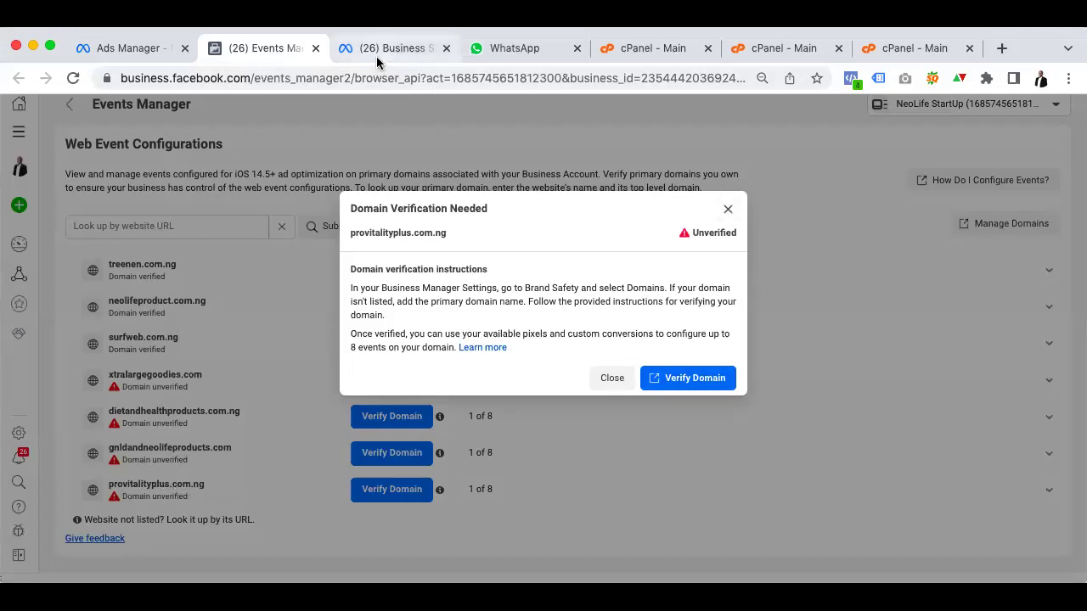
drag(448, 233, 354, 241)
key(super+c)
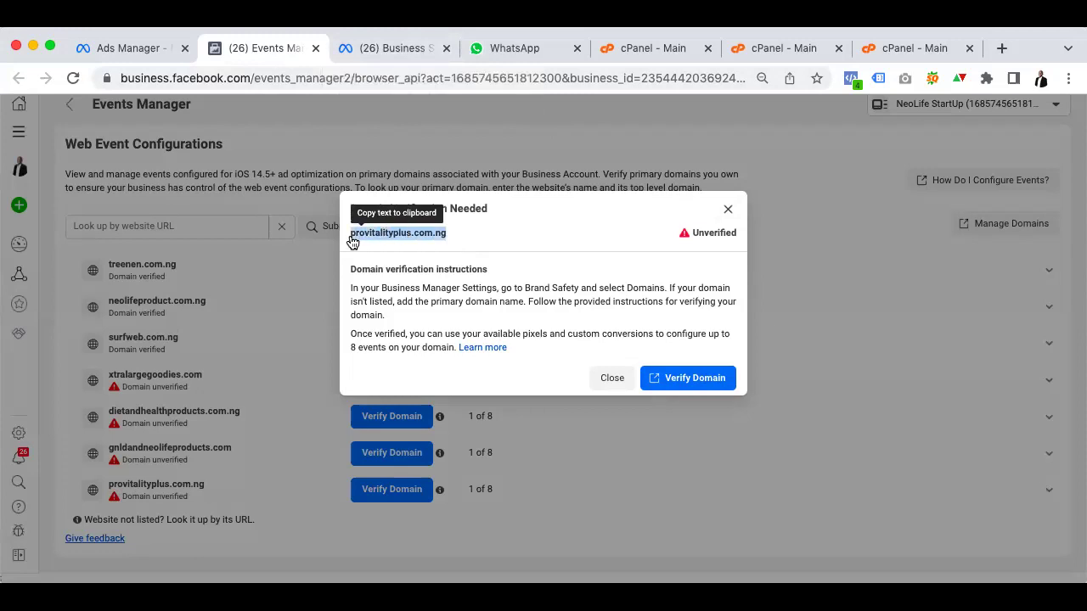
click(378, 48)
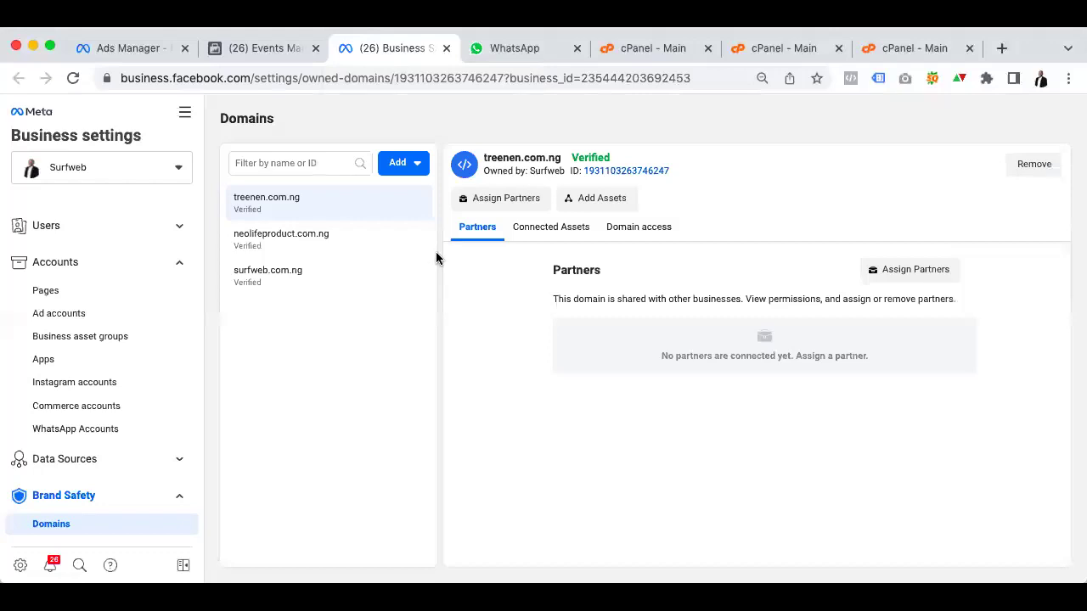
Create a new domain entry for provitalityplus.com.ng in the business's Brand Safety domains
click(409, 176)
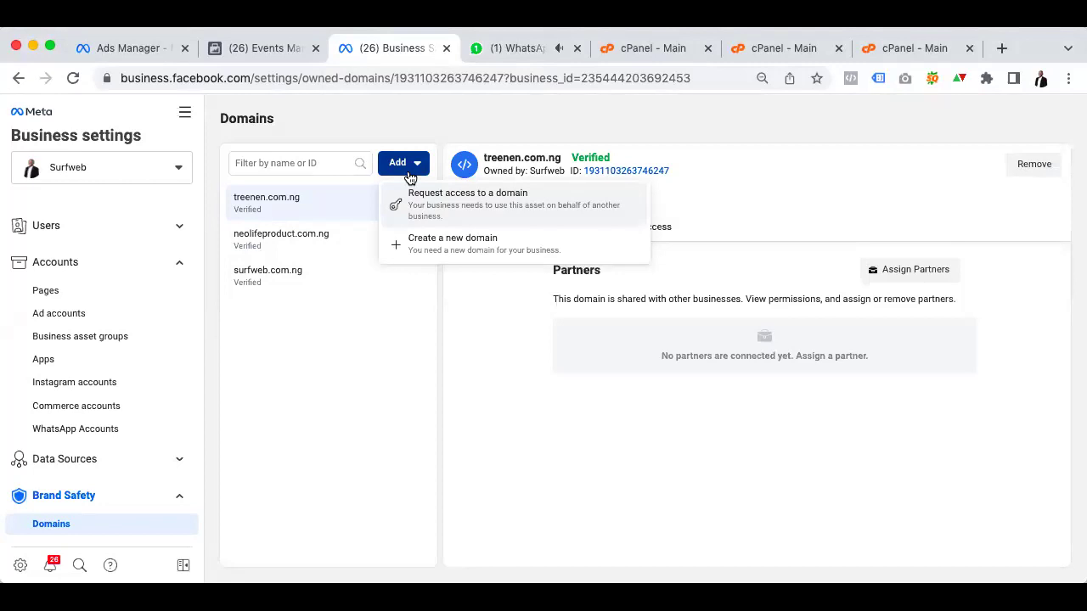
right_click(503, 53)
click(558, 182)
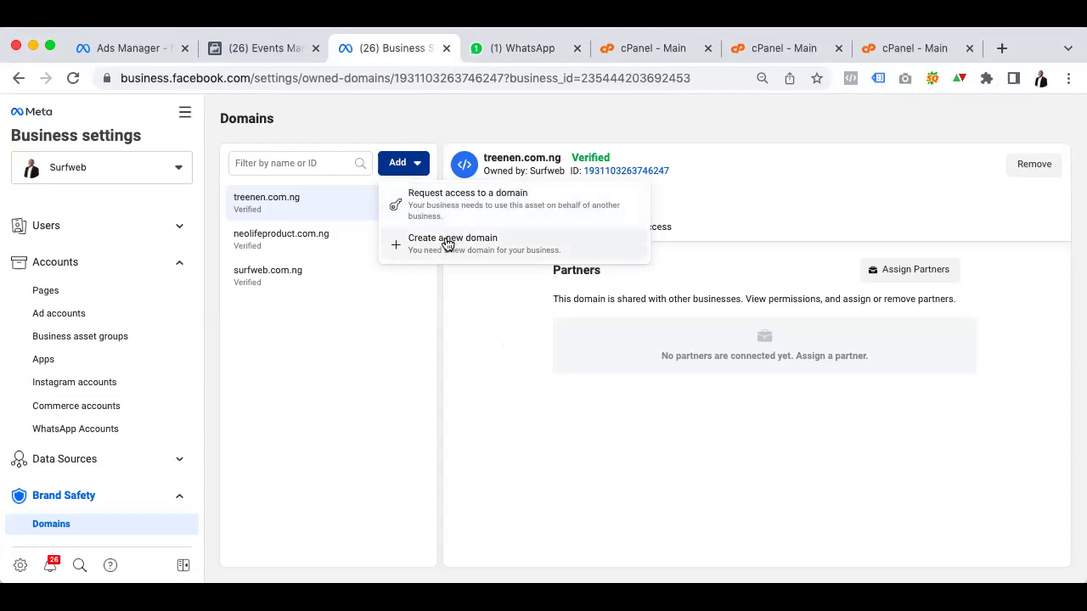
click(448, 246)
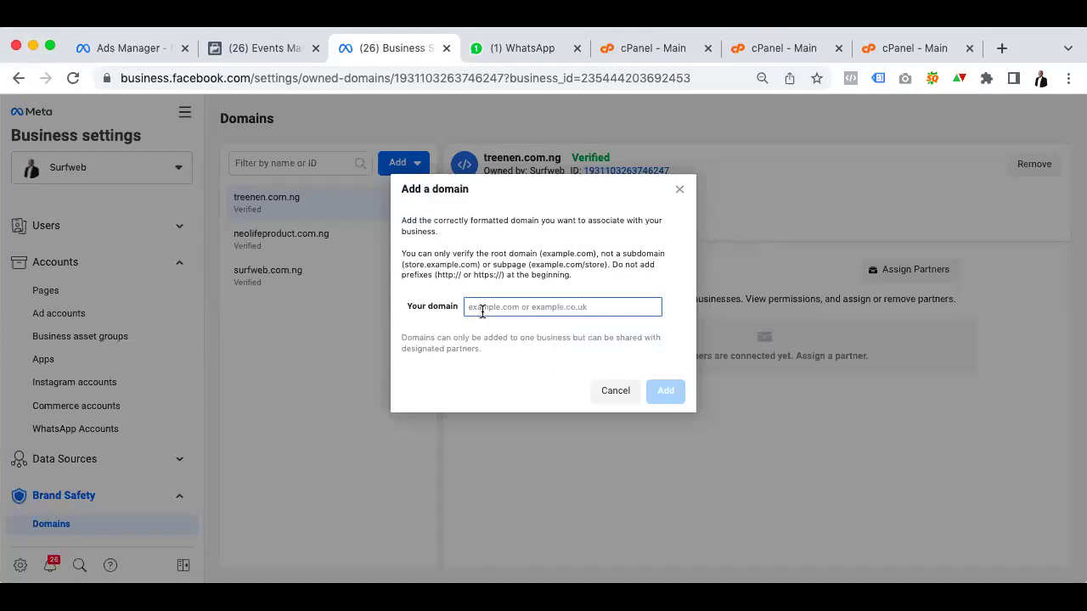
key(super+v)
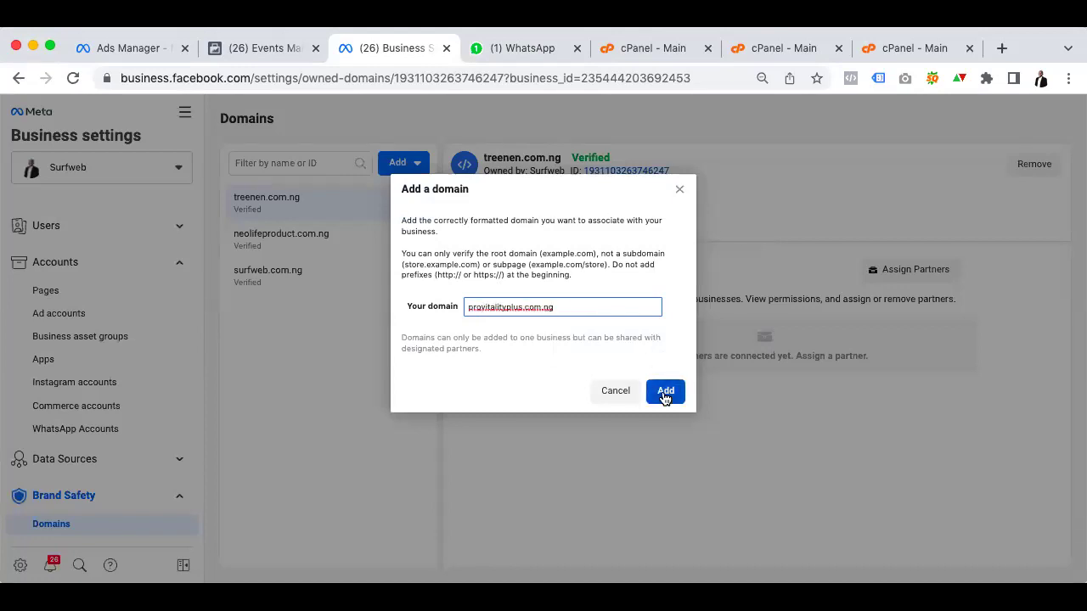
click(664, 392)
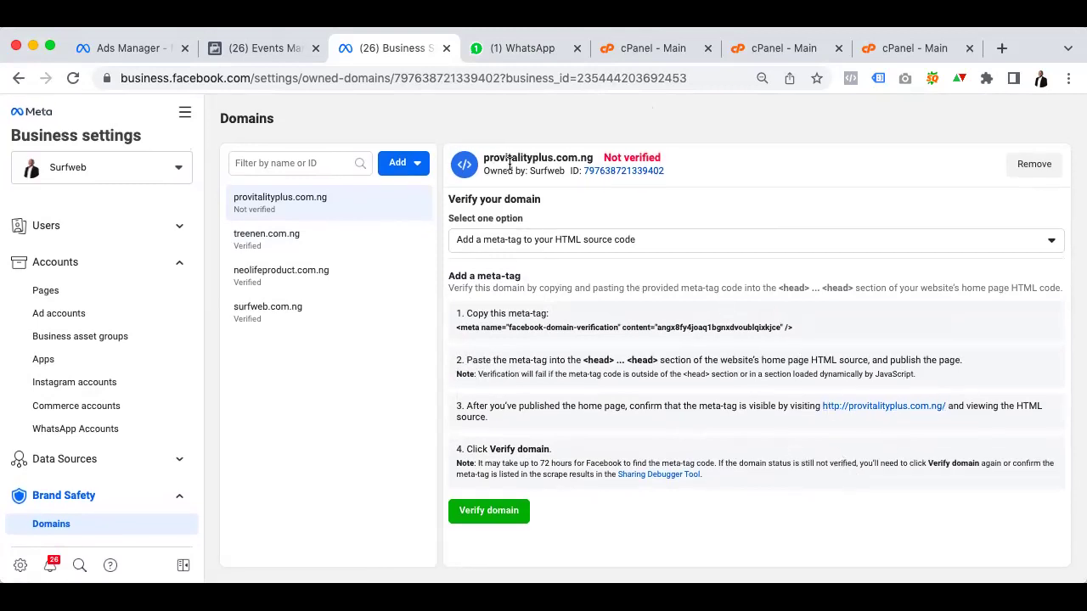
Open provitalityplus.com.ng in a new browser tab and look through its home page
click(1001, 48)
text(pr)
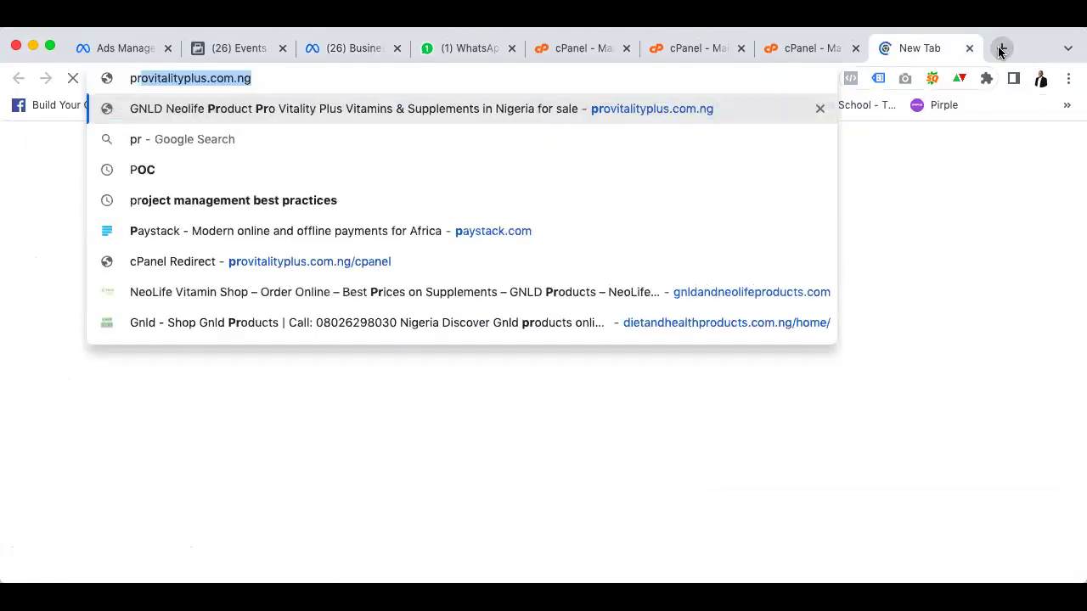
key(Return)
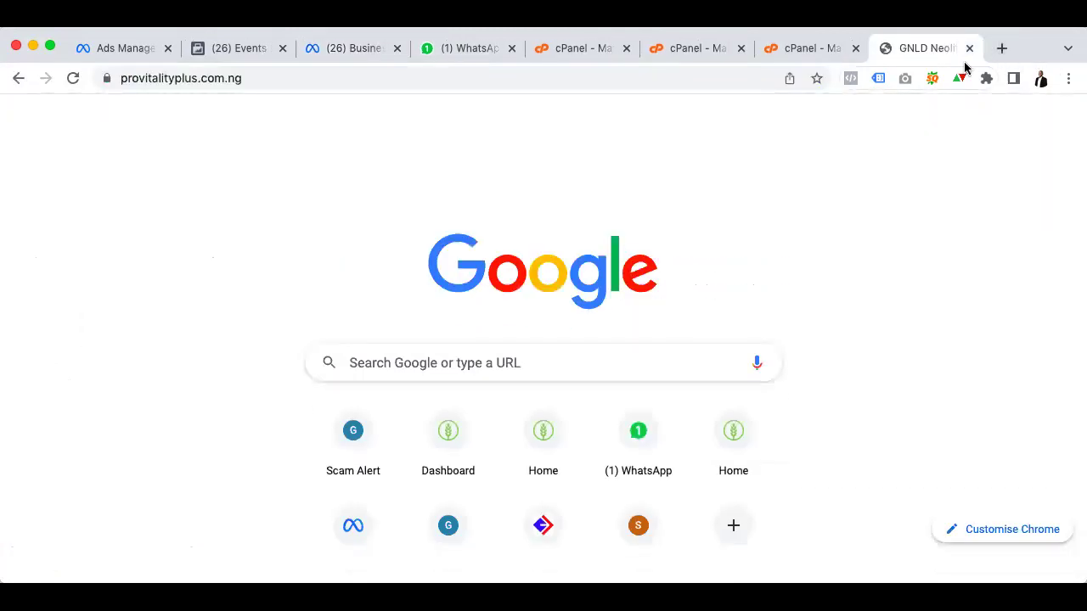
scroll(668, 335, down, 2)
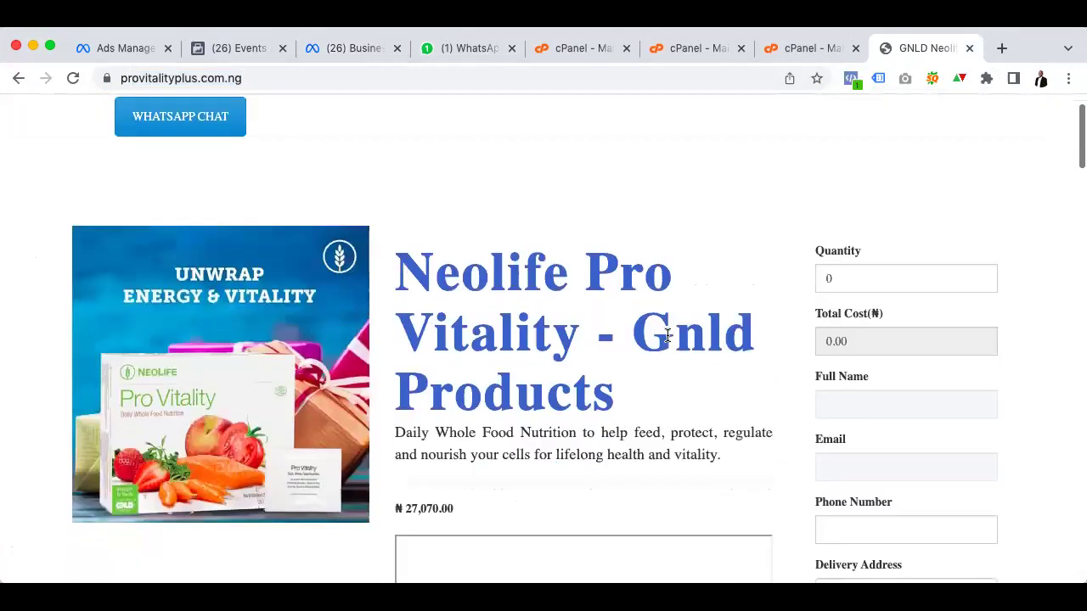
scroll(667, 335, down, 3)
scroll(667, 334, up, 3)
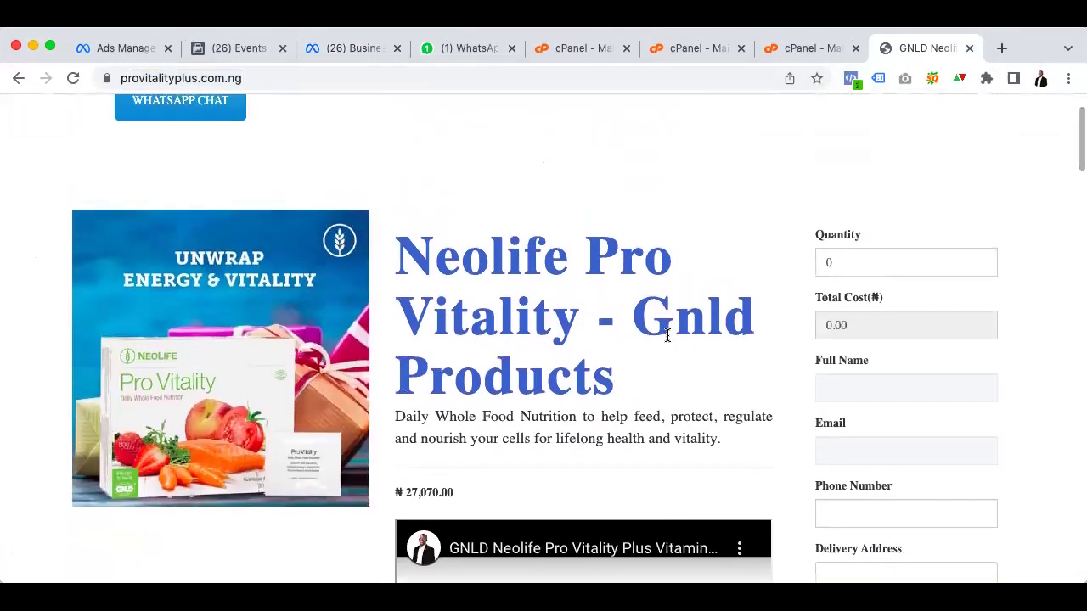
scroll(667, 335, down, 20)
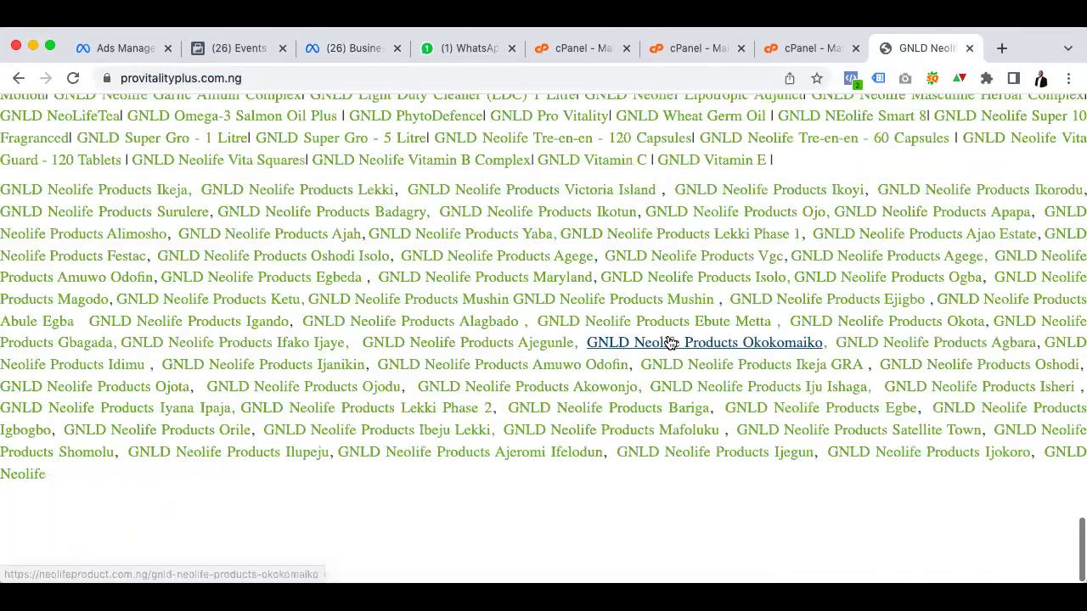
scroll(866, 73, up, 20)
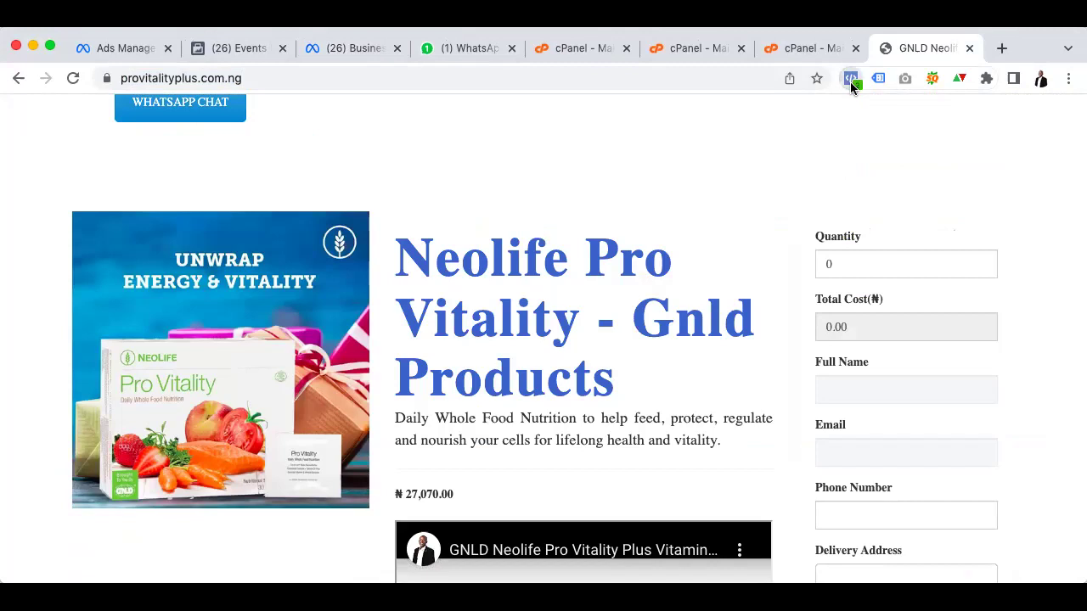
click(850, 79)
click(961, 163)
scroll(589, 348, down, 6)
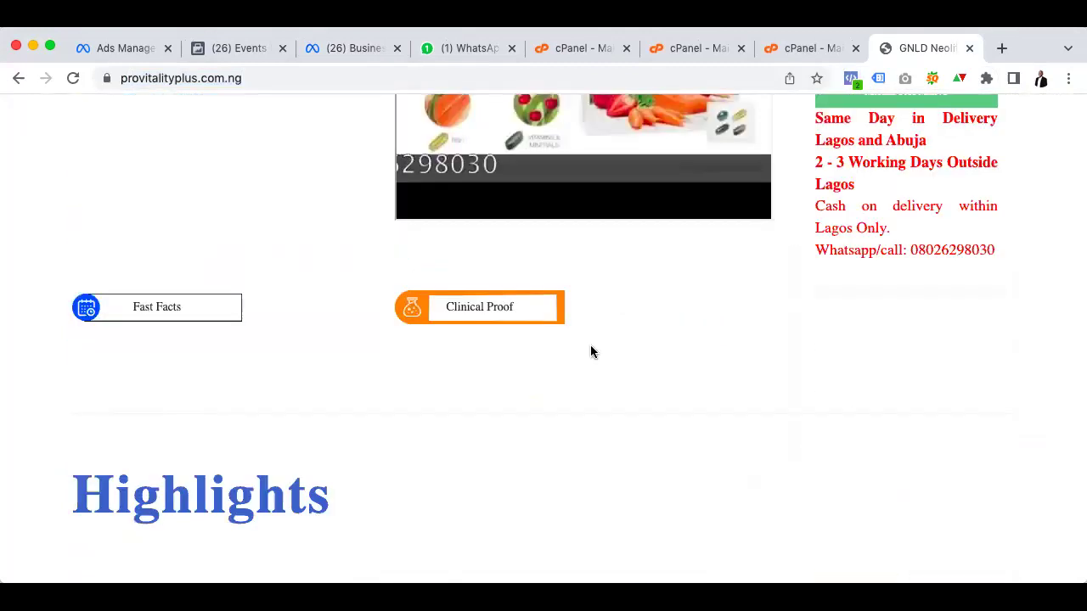
scroll(591, 352, up, 15)
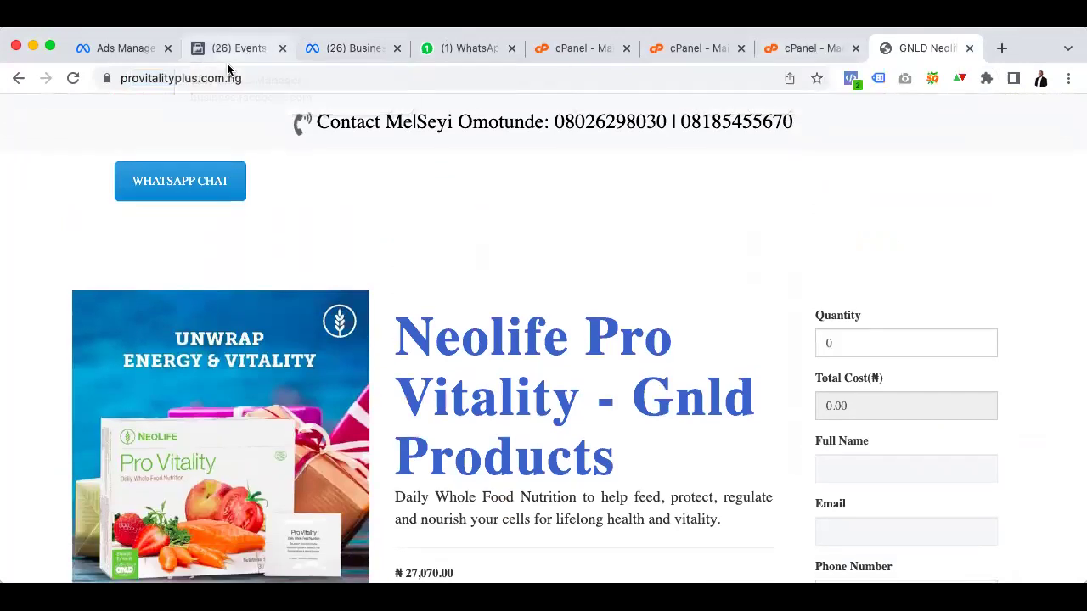
Switch to the cPanel account for provitalityplus.com.ng and open its File Manager
click(824, 47)
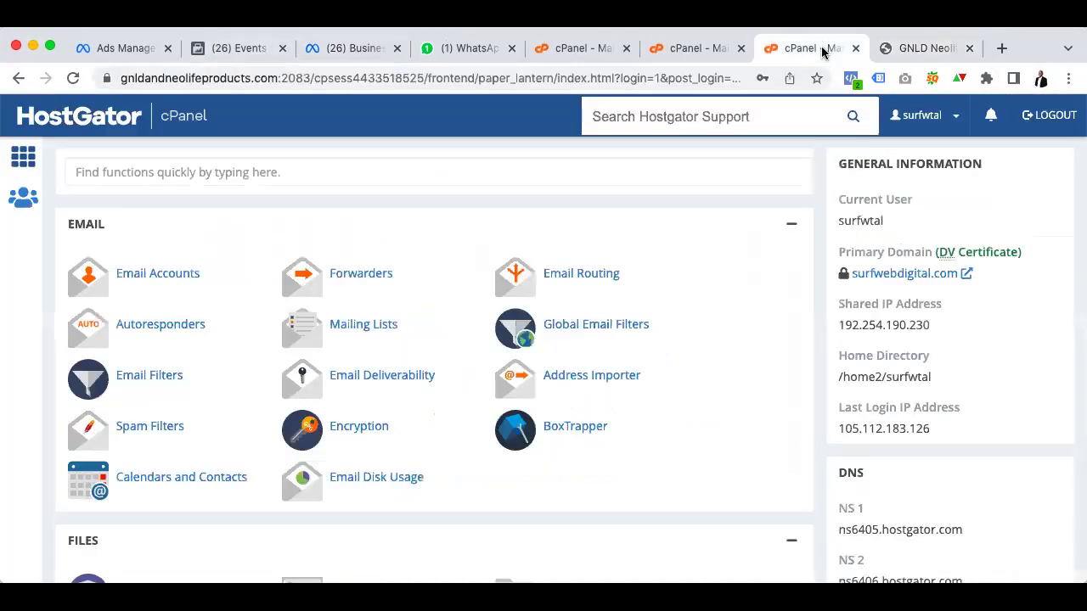
click(706, 51)
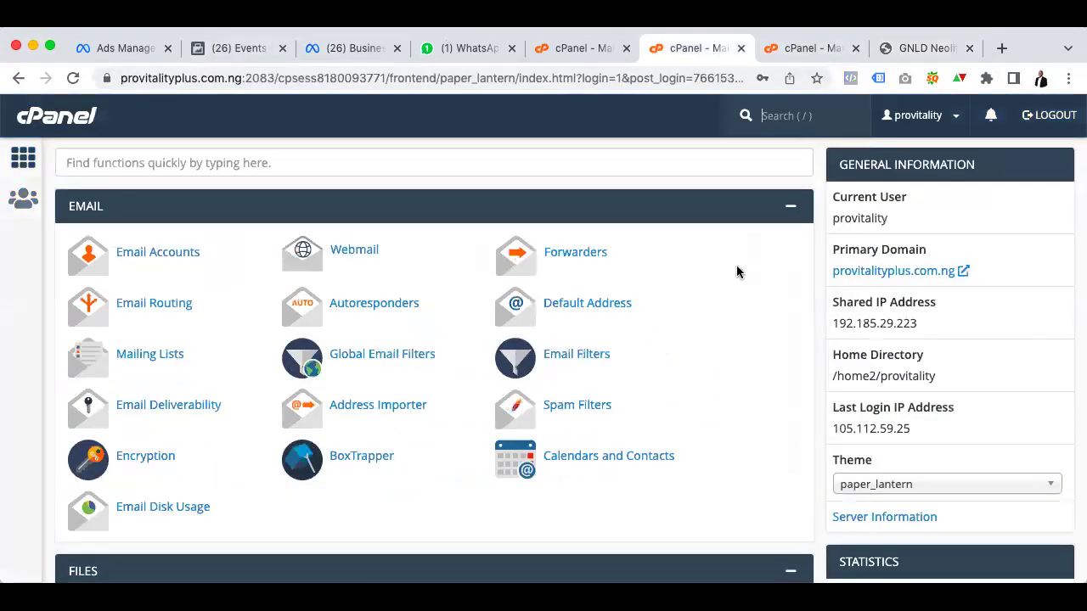
scroll(776, 405, down, 1)
scroll(774, 407, up, 1)
scroll(775, 407, down, 2)
scroll(775, 406, up, 2)
scroll(651, 397, down, 1)
scroll(651, 395, up, 1)
scroll(446, 408, down, 2)
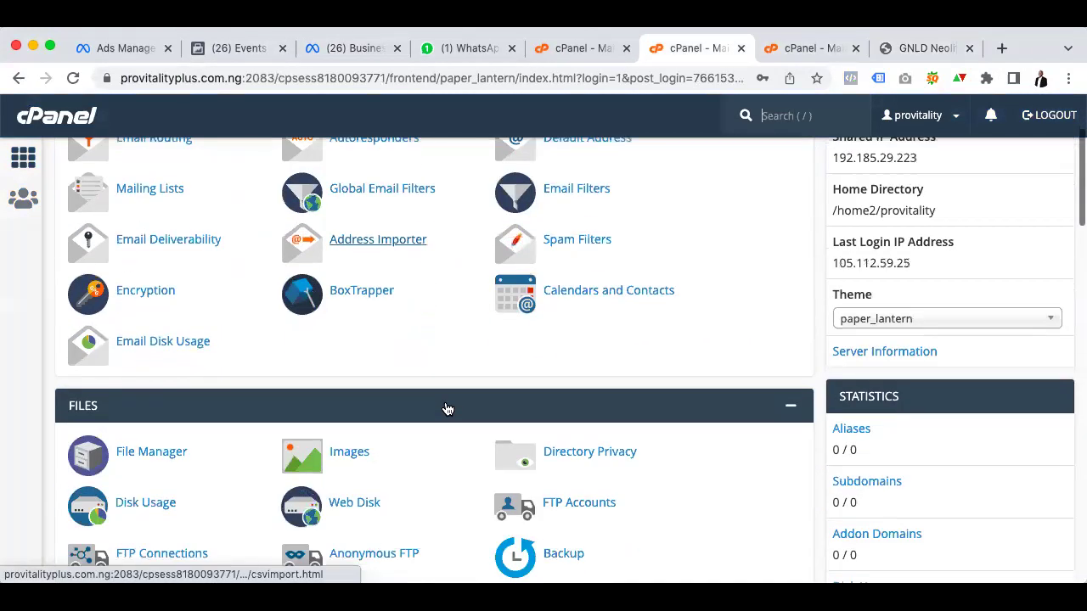
scroll(447, 409, down, 2)
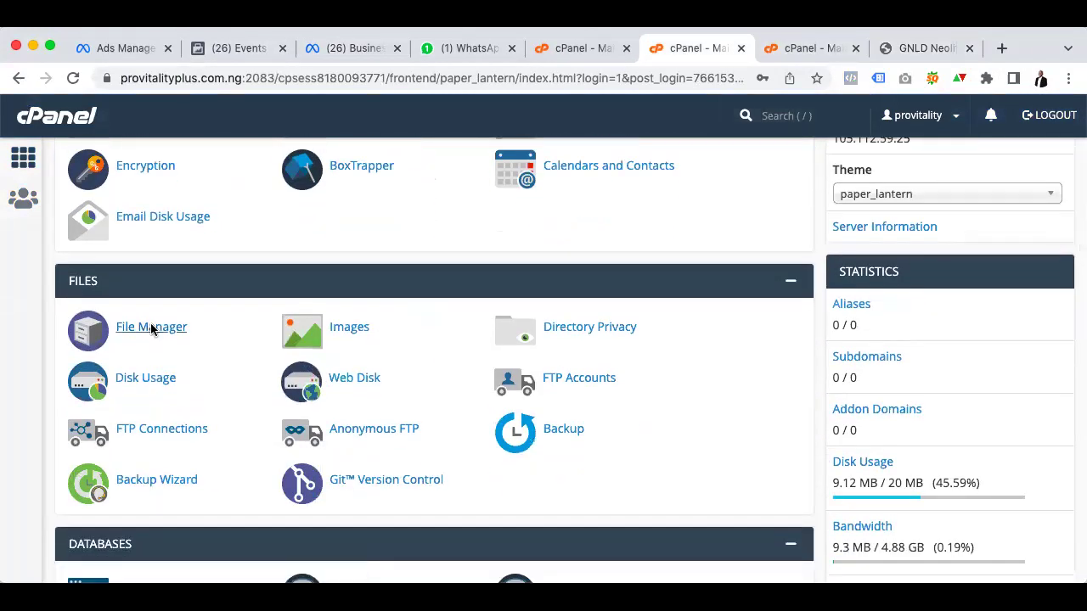
click(151, 328)
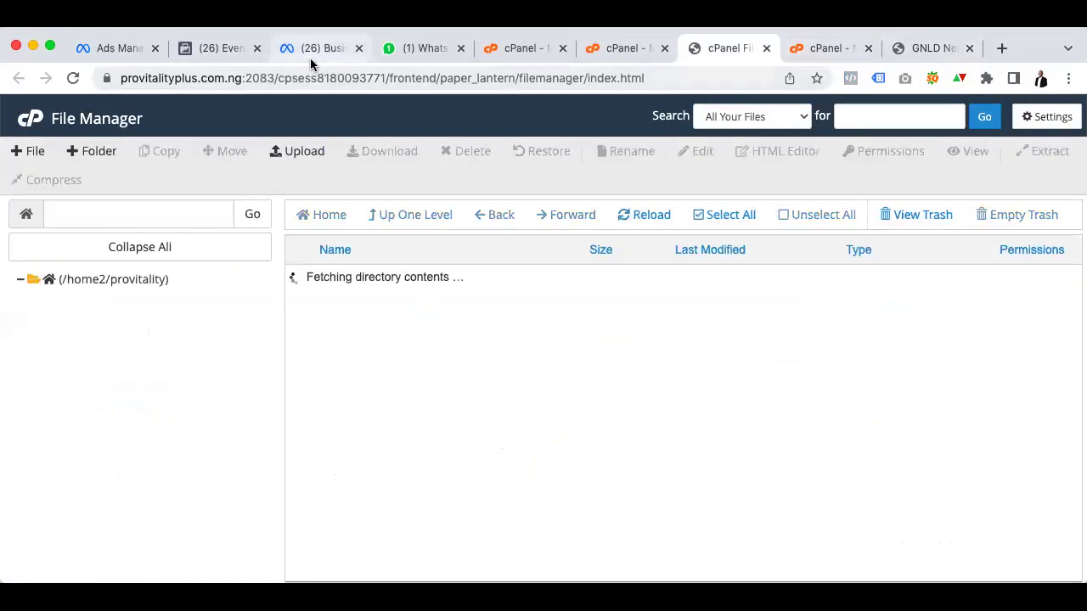
Switch to Business settings and copy the facebook-domain-verification meta-tag provided for provitalityplus.com.ng
click(310, 52)
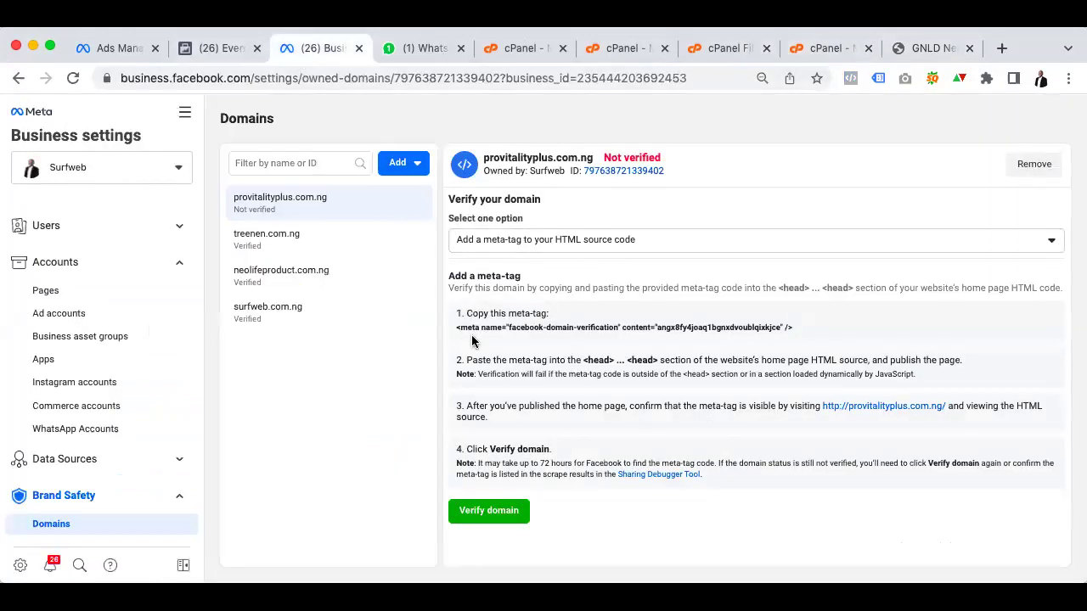
drag(794, 330, 457, 335)
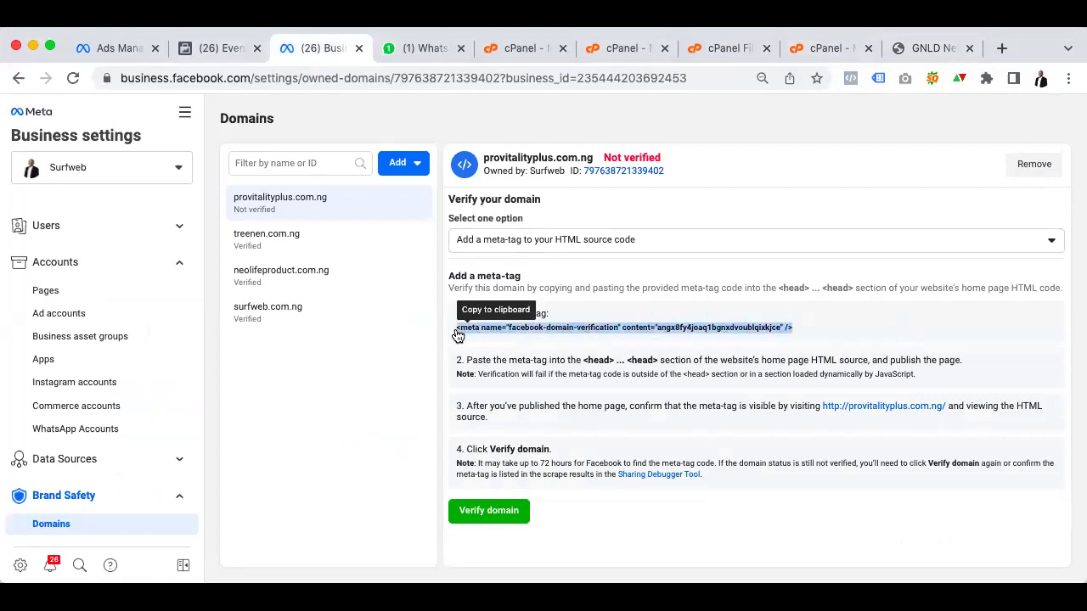
right_click(473, 329)
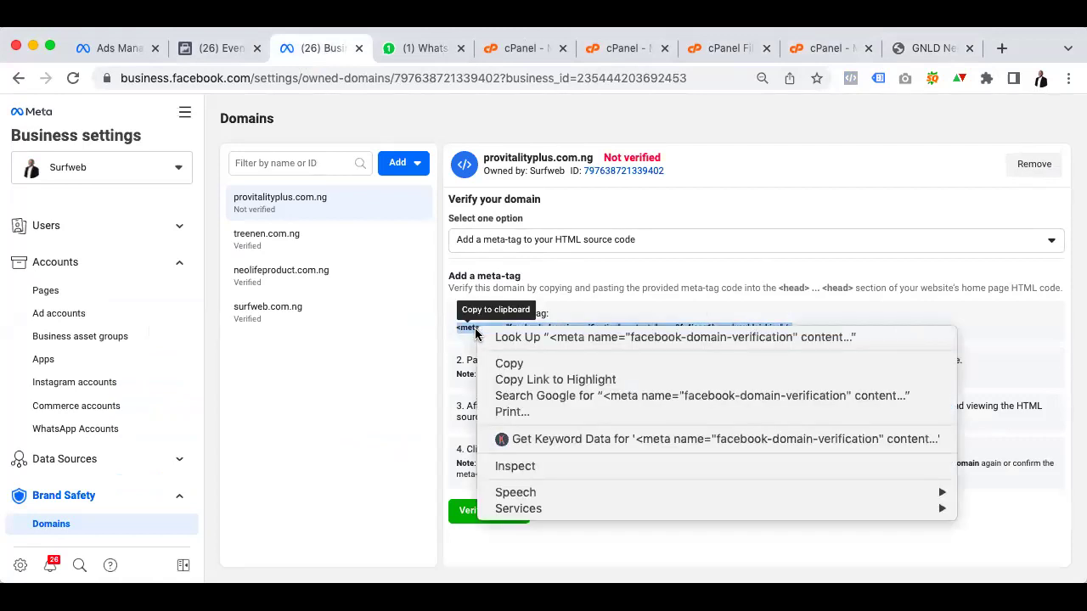
click(507, 363)
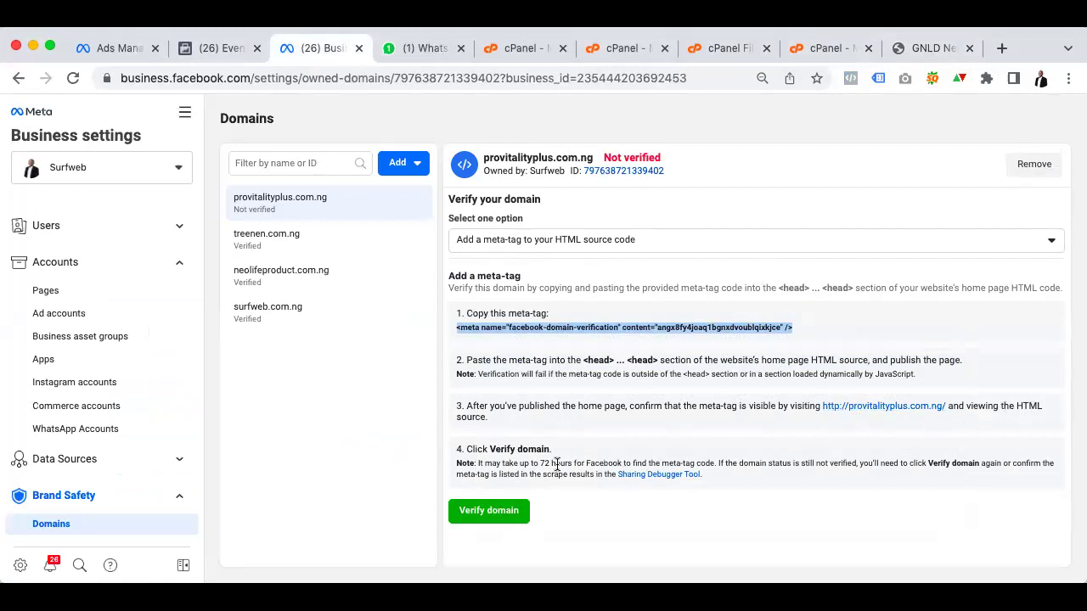
Return to the cPanel File Manager for provitalityplus.com.ng and open the public_html folder
click(828, 49)
click(730, 49)
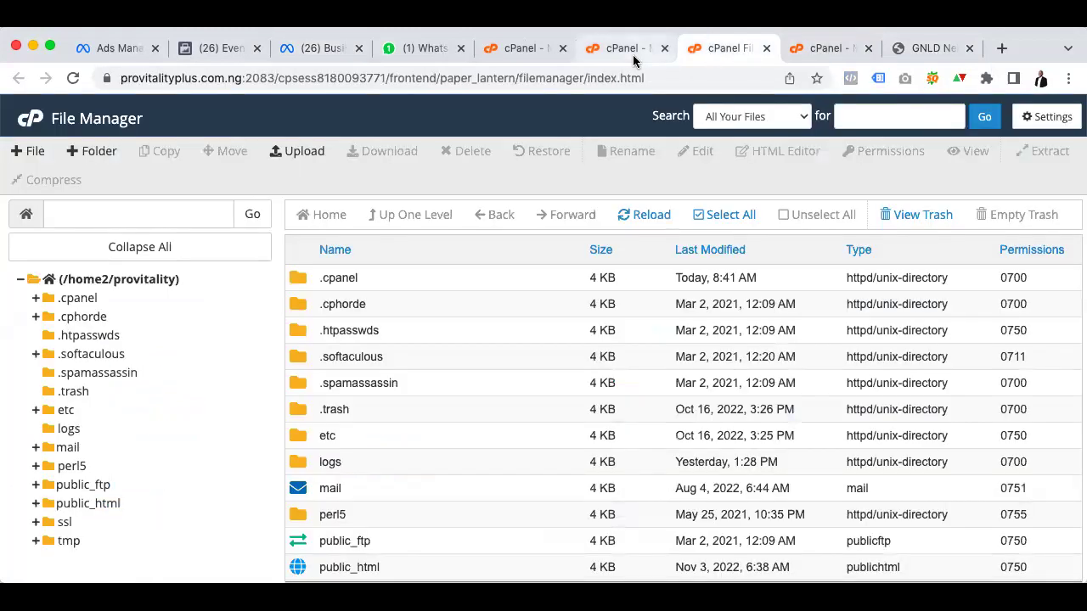
scroll(393, 432, down, 4)
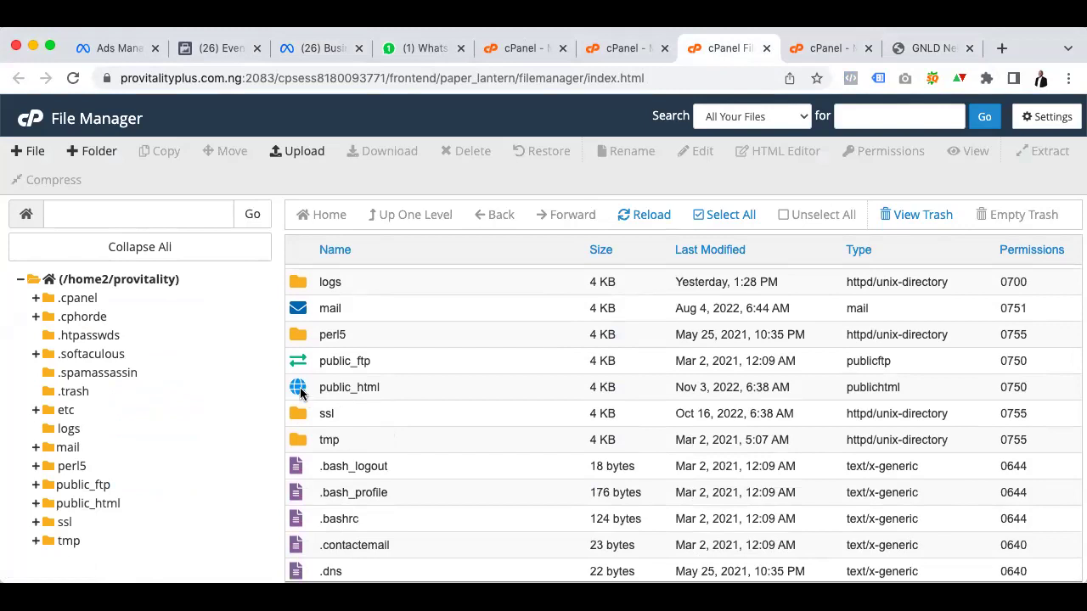
double_click(300, 392)
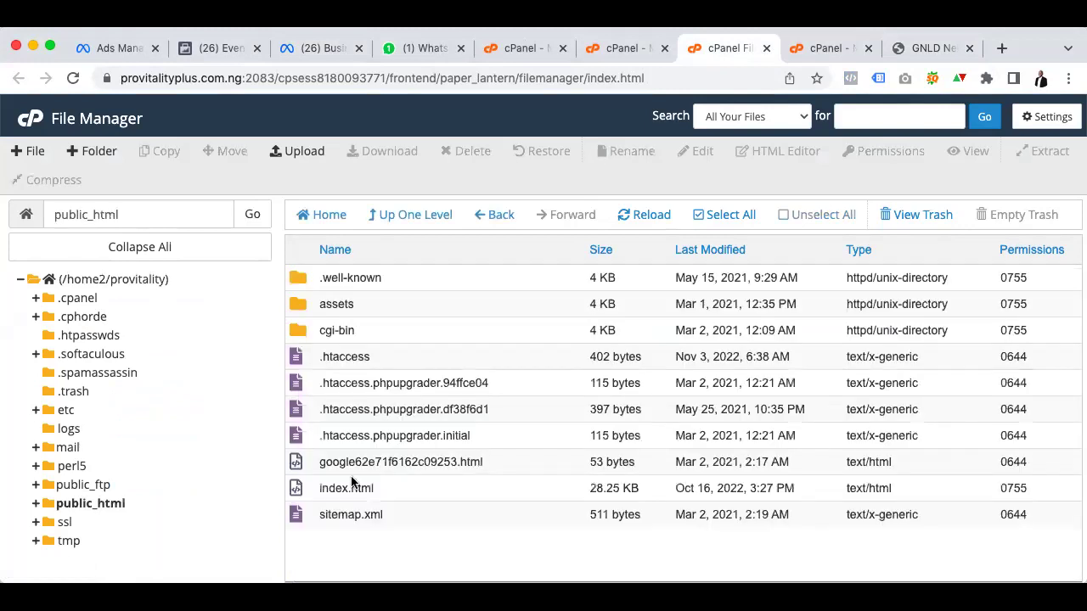
Open index.html from public_html in the code editor, accepting the encoding prompt
click(296, 489)
right_click(295, 490)
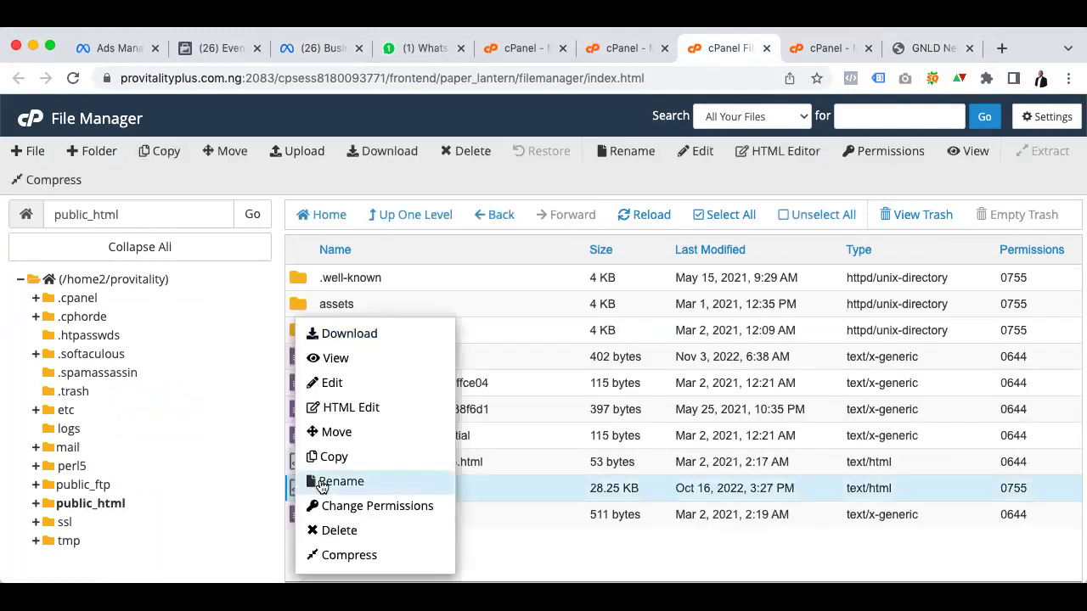
click(536, 550)
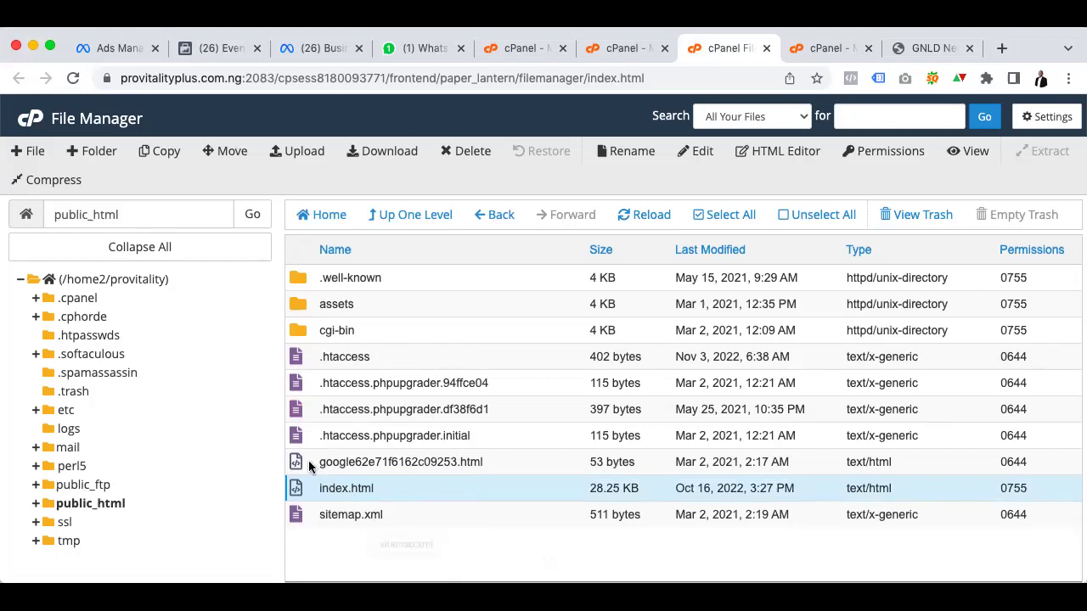
right_click(300, 488)
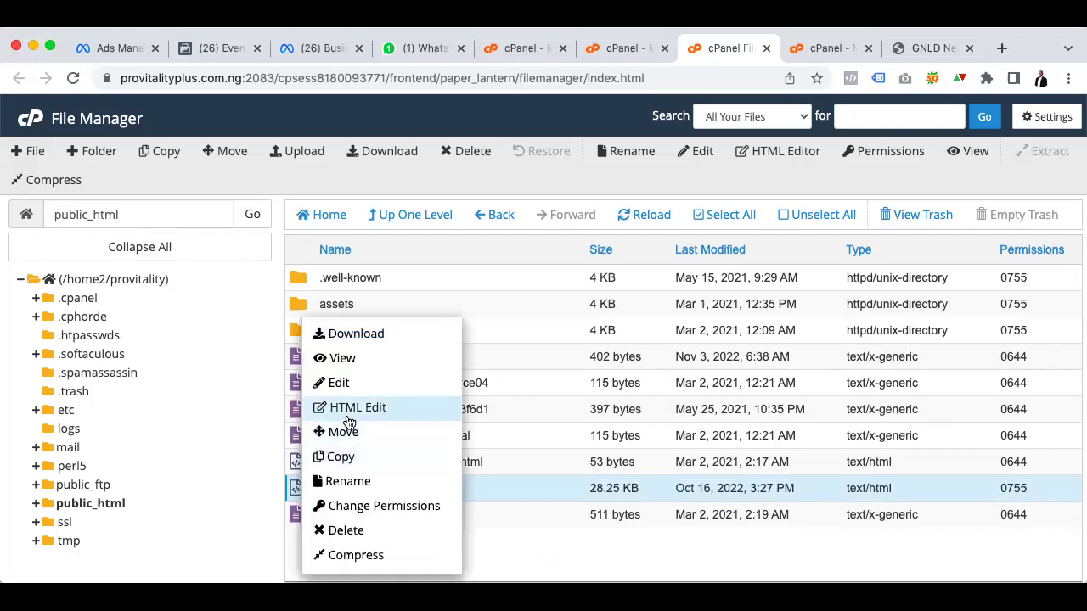
click(343, 382)
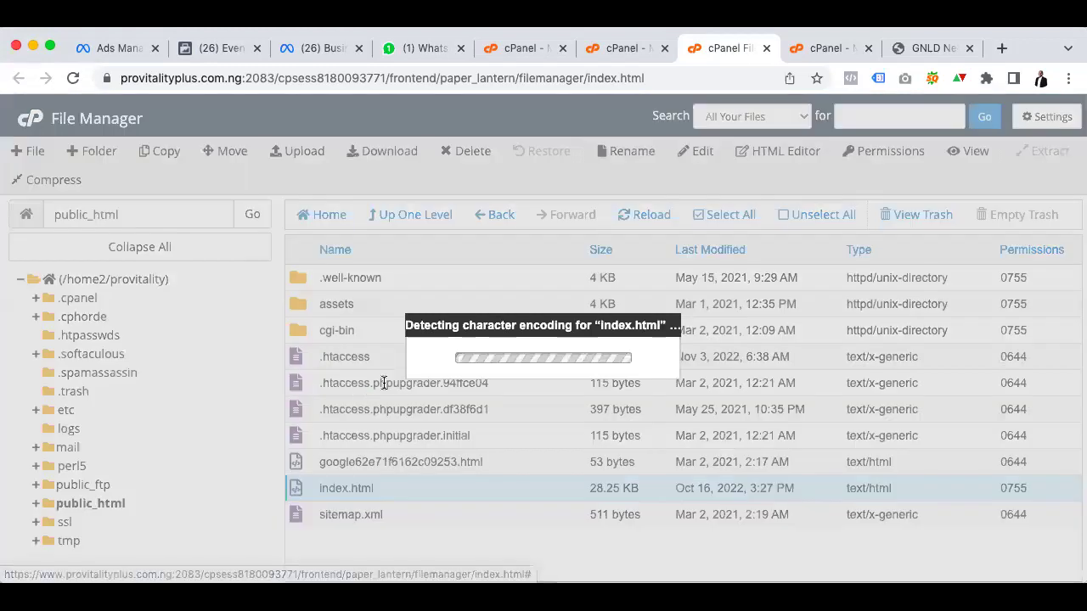
click(694, 470)
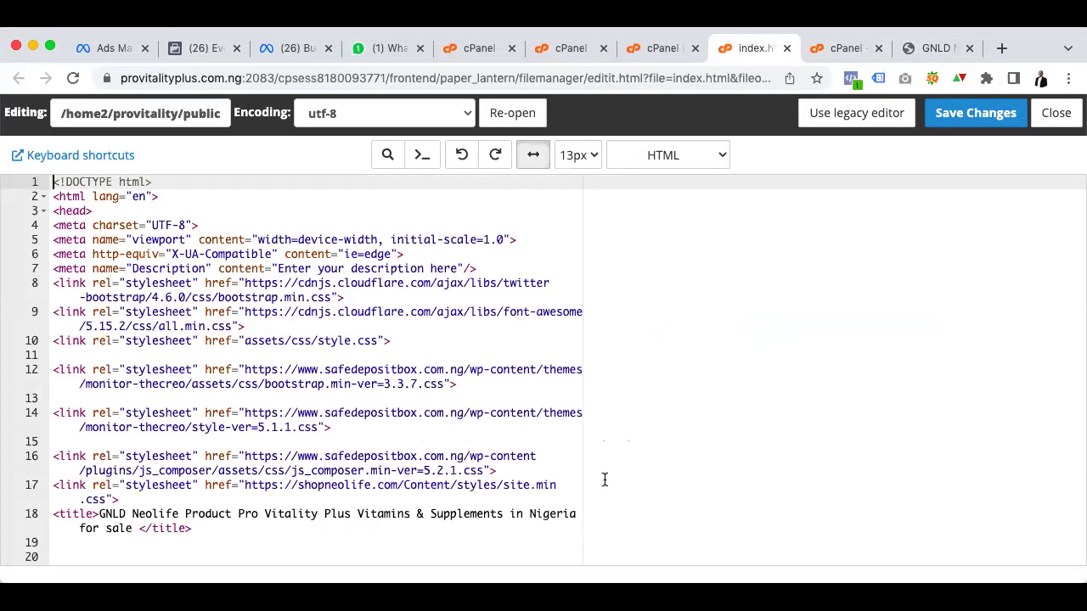
Look through the source code of index.html to examine its head section
scroll(604, 479, down, 3)
scroll(604, 480, down, 2)
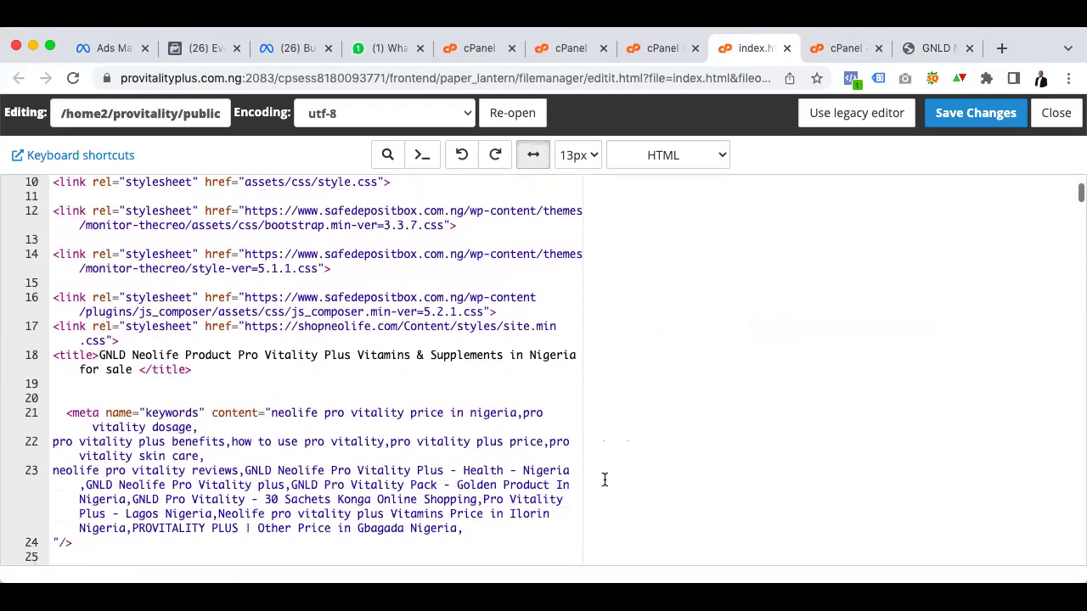
scroll(604, 480, down, 5)
scroll(604, 479, up, 3)
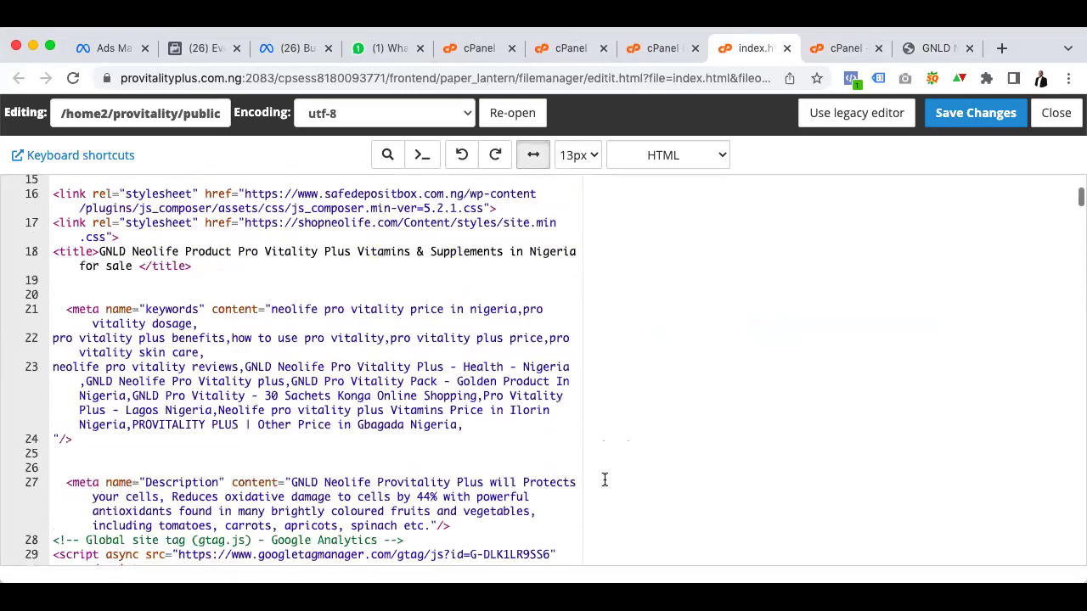
scroll(605, 480, up, 5)
scroll(604, 480, down, 15)
scroll(604, 480, up, 20)
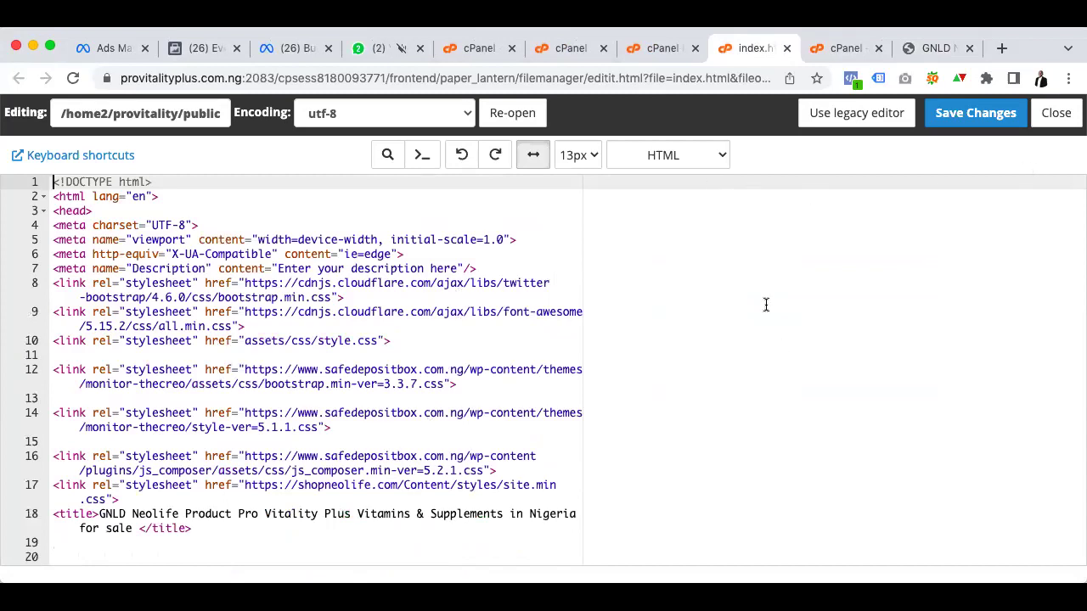
Recheck the meta-tag instructions in Business settings, and search index.html for the "<head>" tag
key(super+f)
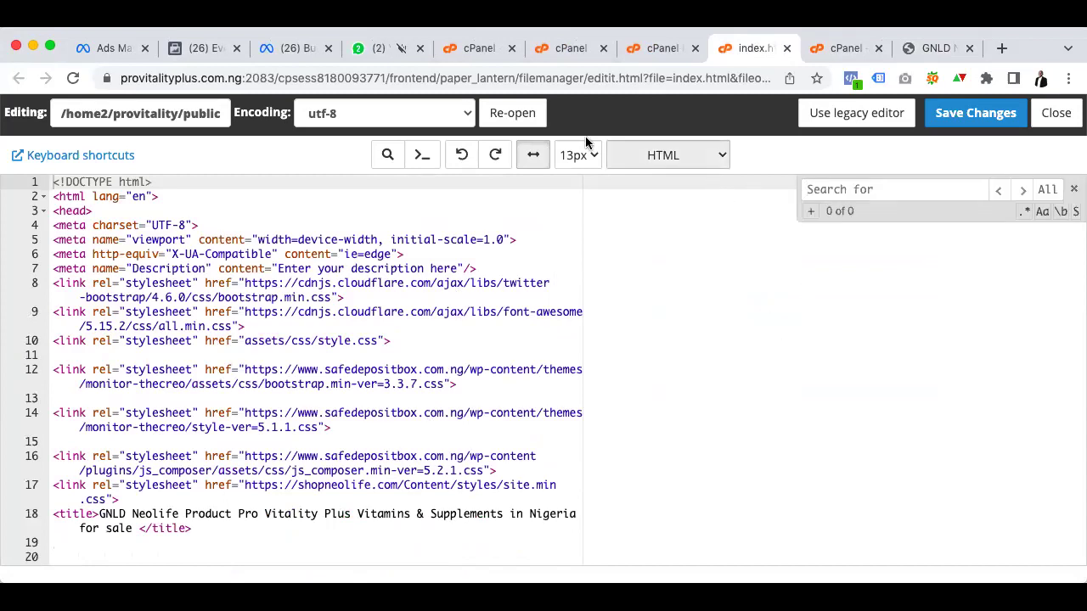
click(212, 51)
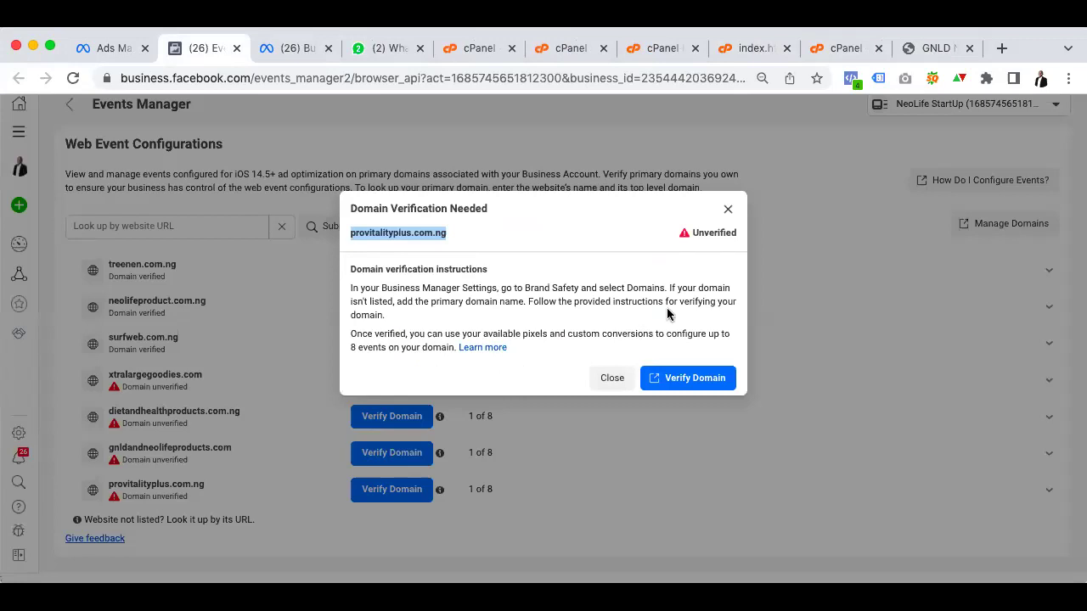
click(316, 48)
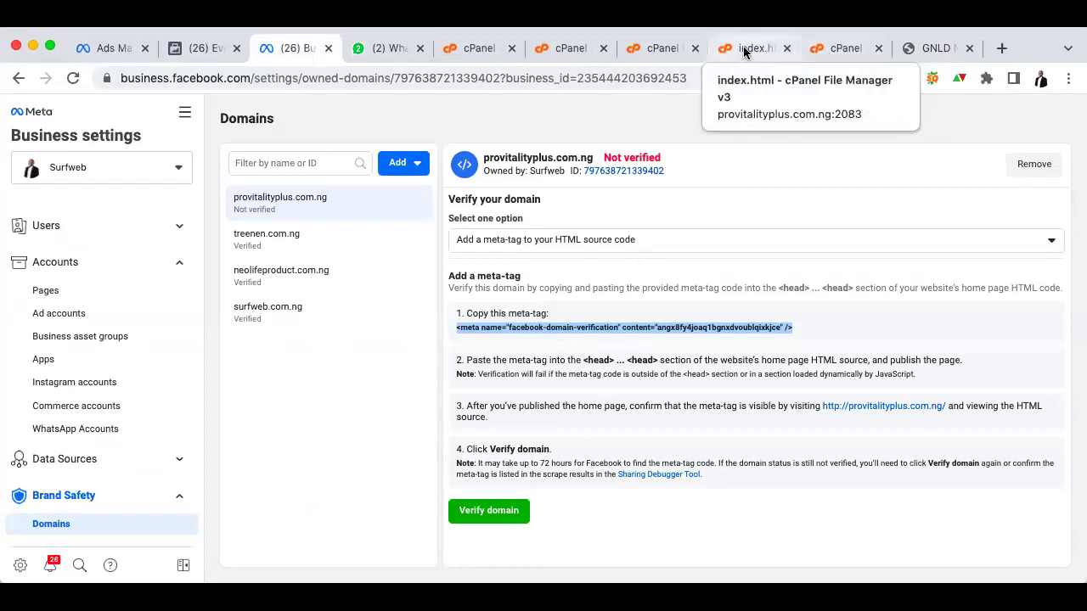
click(649, 48)
click(729, 51)
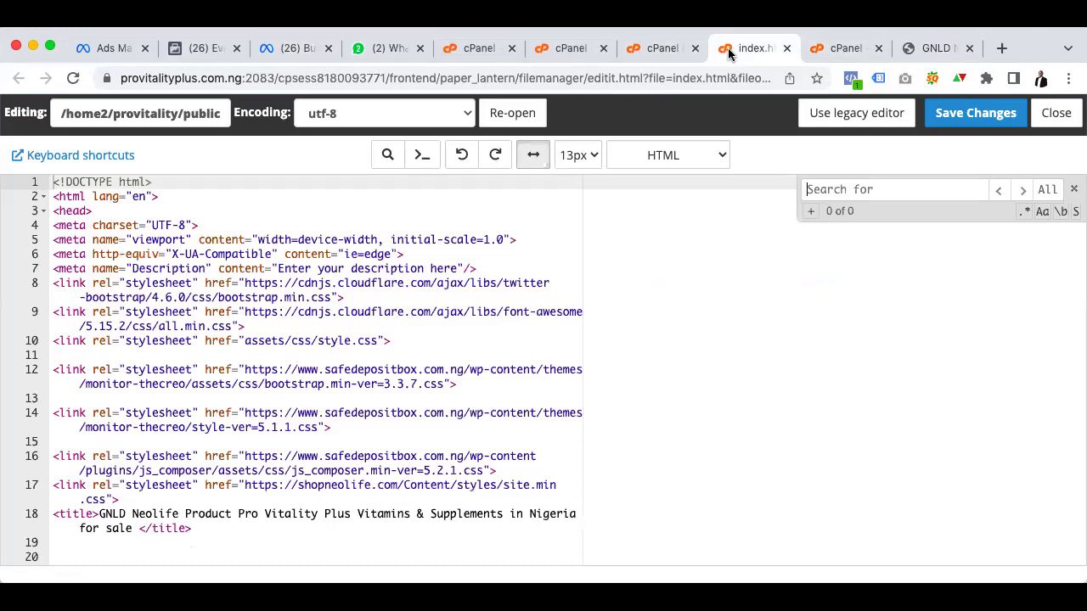
scroll(330, 390, down, 5)
scroll(329, 390, up, 5)
text(<head>)
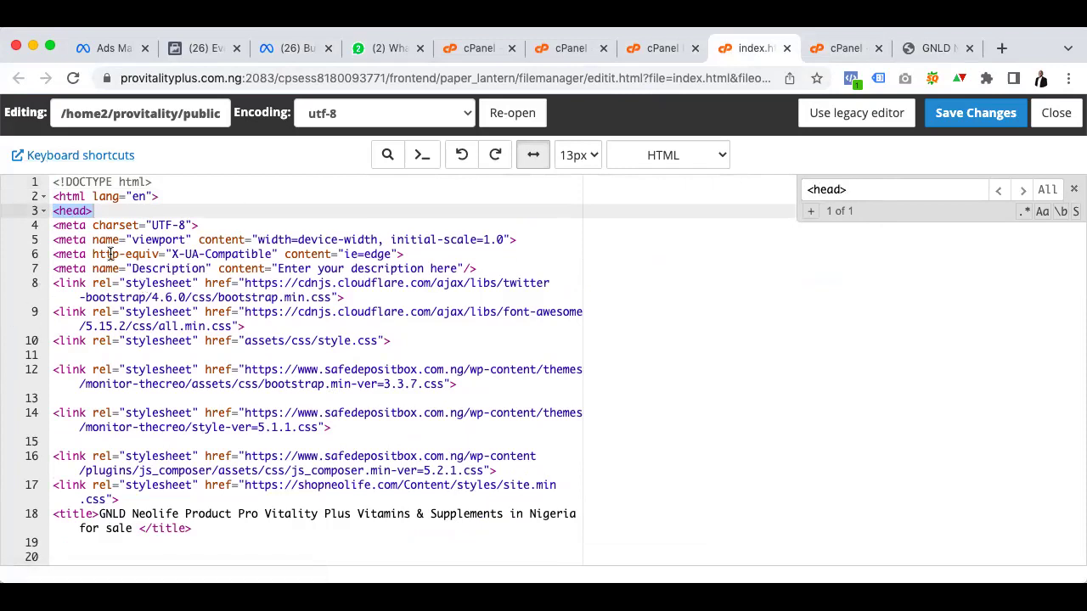
Paste the copied domain verification meta-tag on a new line between the End Facebook Pixel Code comment and </head>, and save index.html
scroll(140, 442, down, 6)
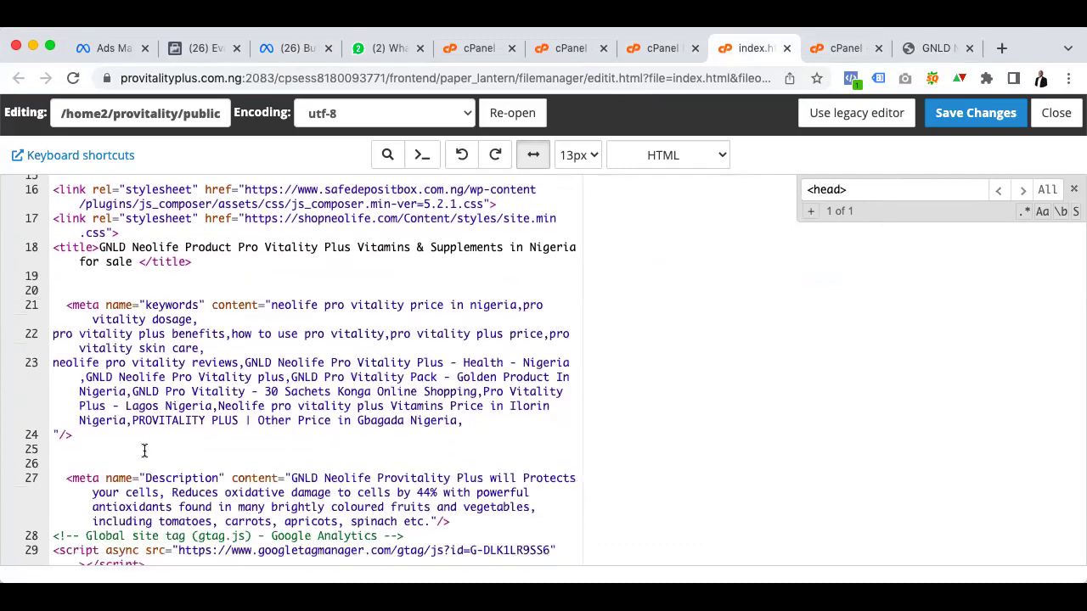
scroll(136, 442, down, 6)
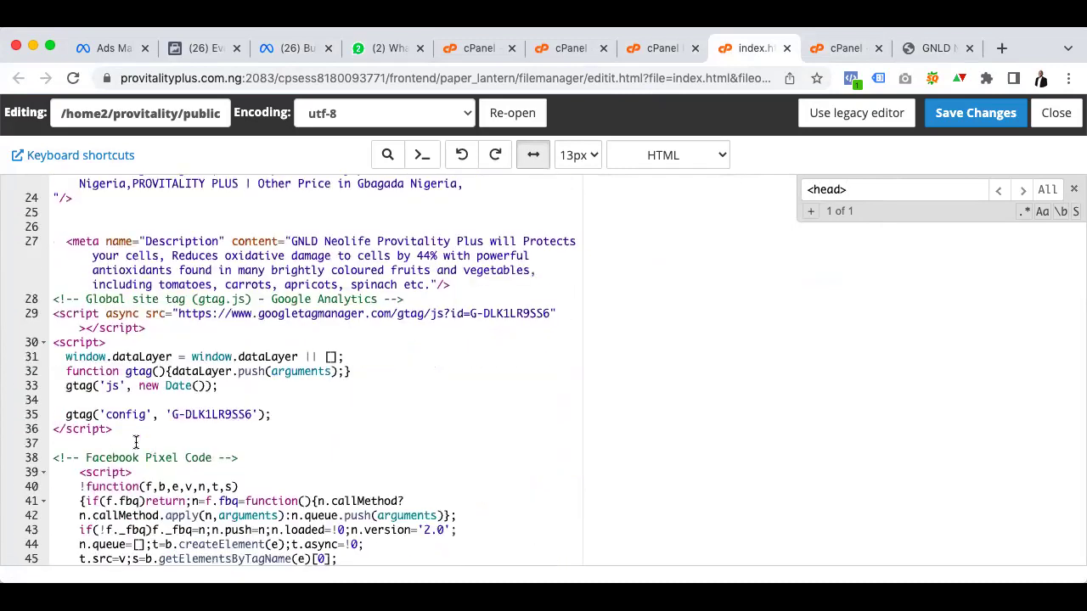
scroll(135, 443, down, 2)
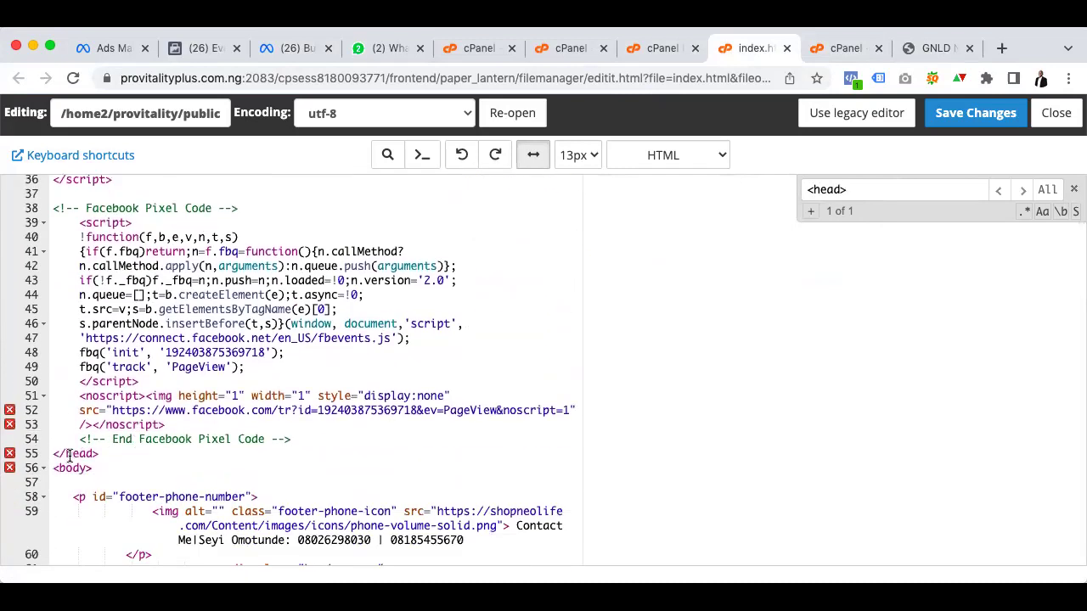
click(295, 439)
key(Return)
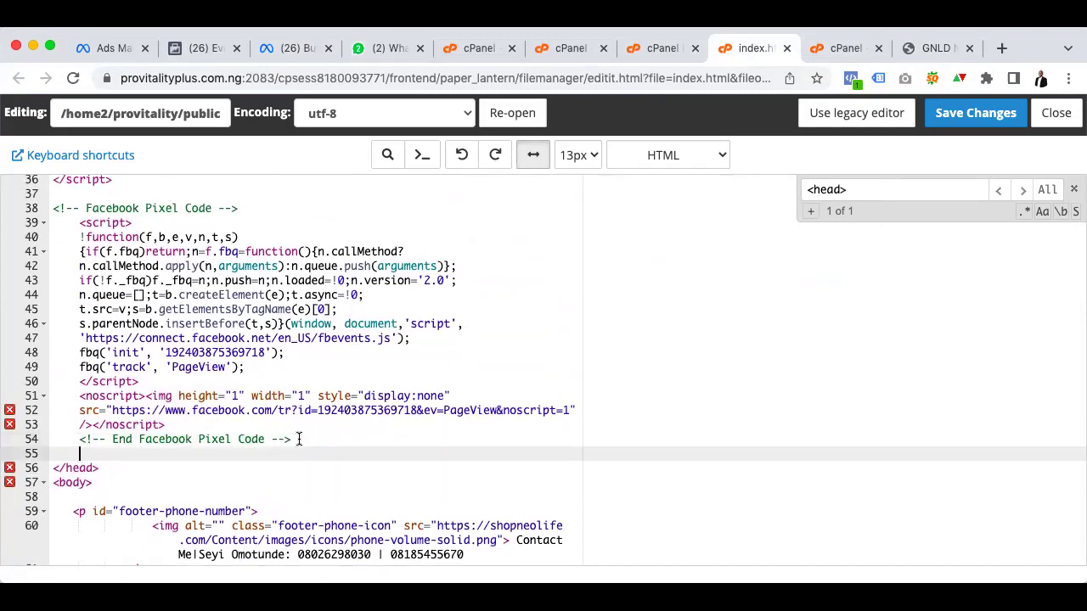
text(<meta name="facebook-domain-verification" content="angx8fy4joaq1bgnxdvoublqixkjce" />)
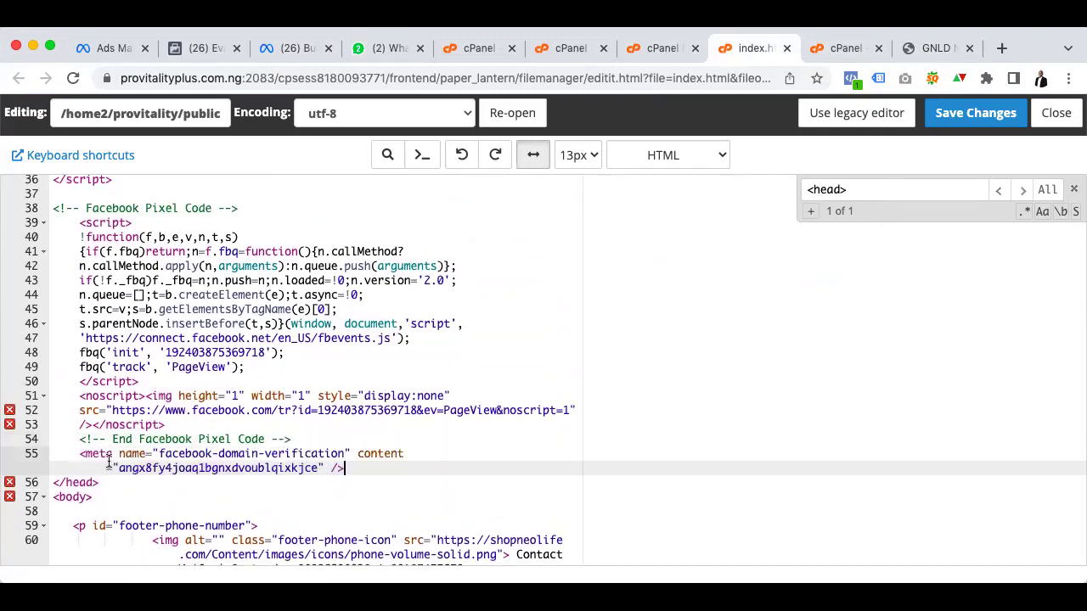
click(966, 114)
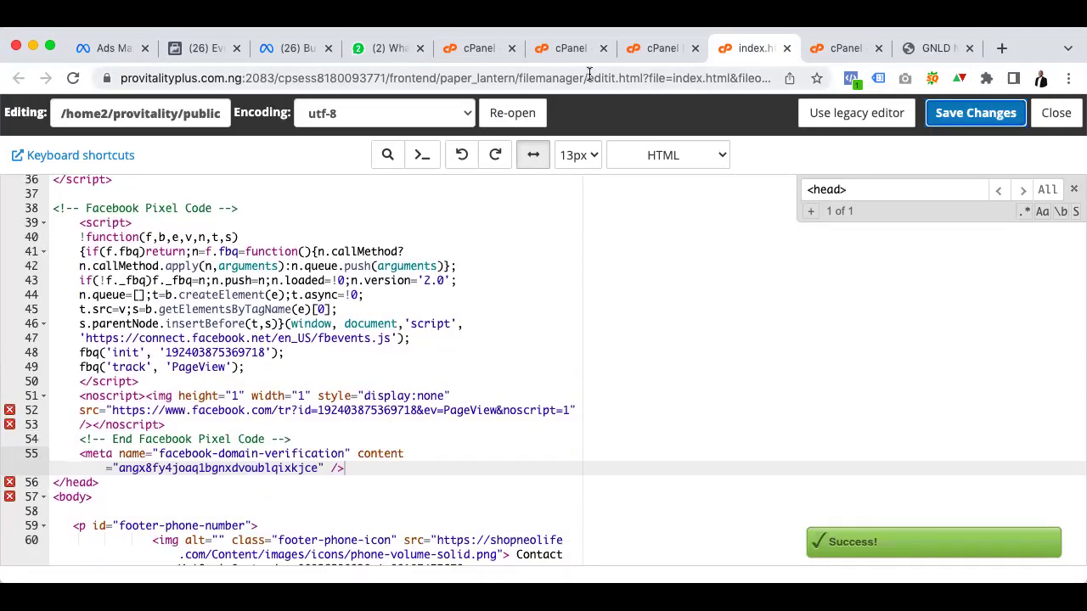
Switch to Business settings, run the domain verification for provitalityplus.com.ng, and dismiss the result dialog
click(219, 57)
click(291, 51)
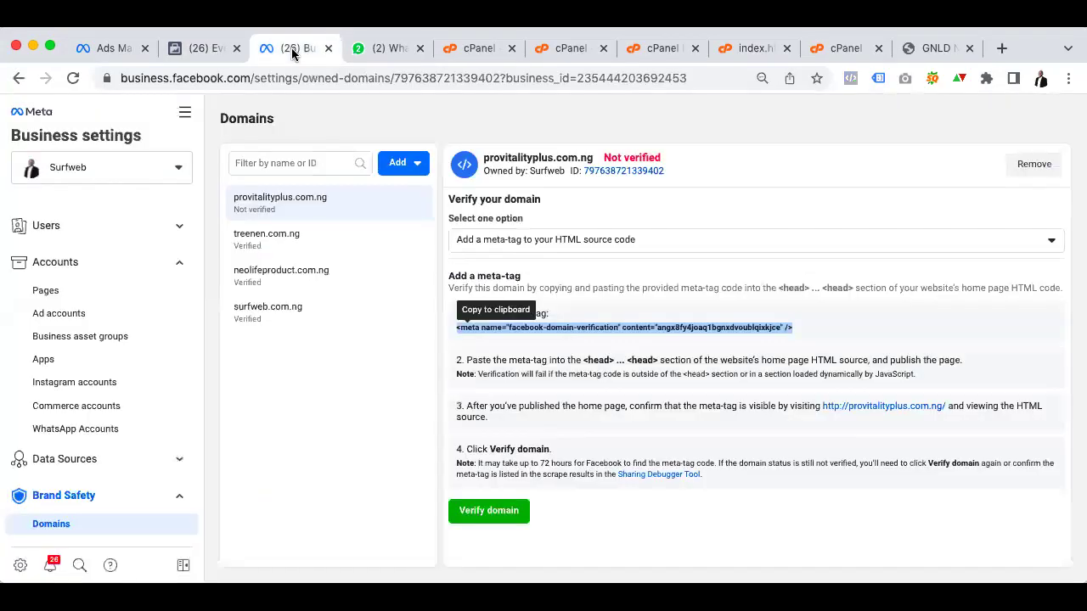
click(494, 514)
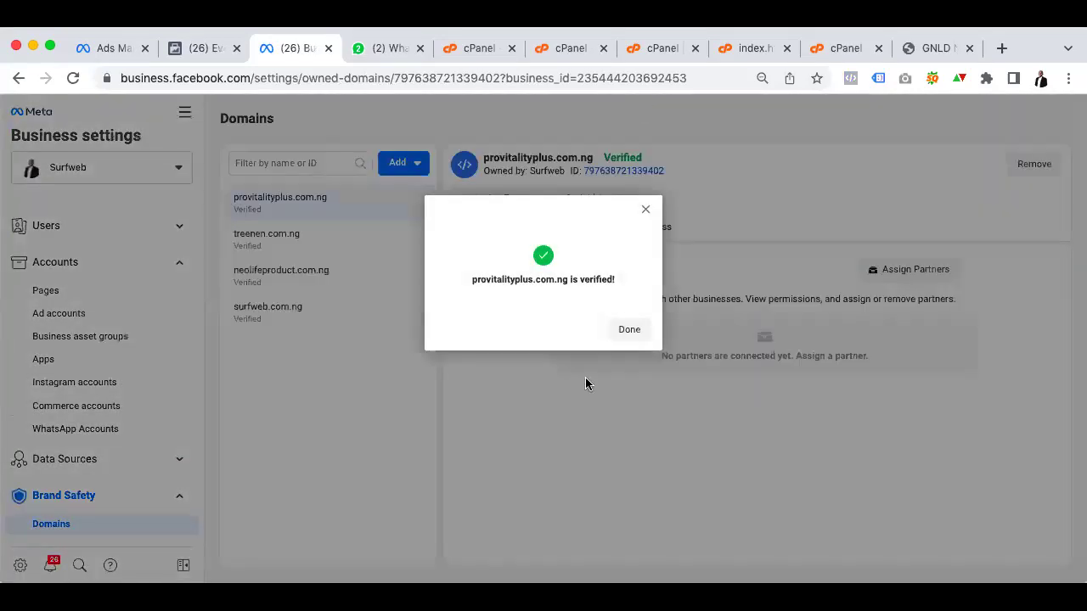
click(629, 333)
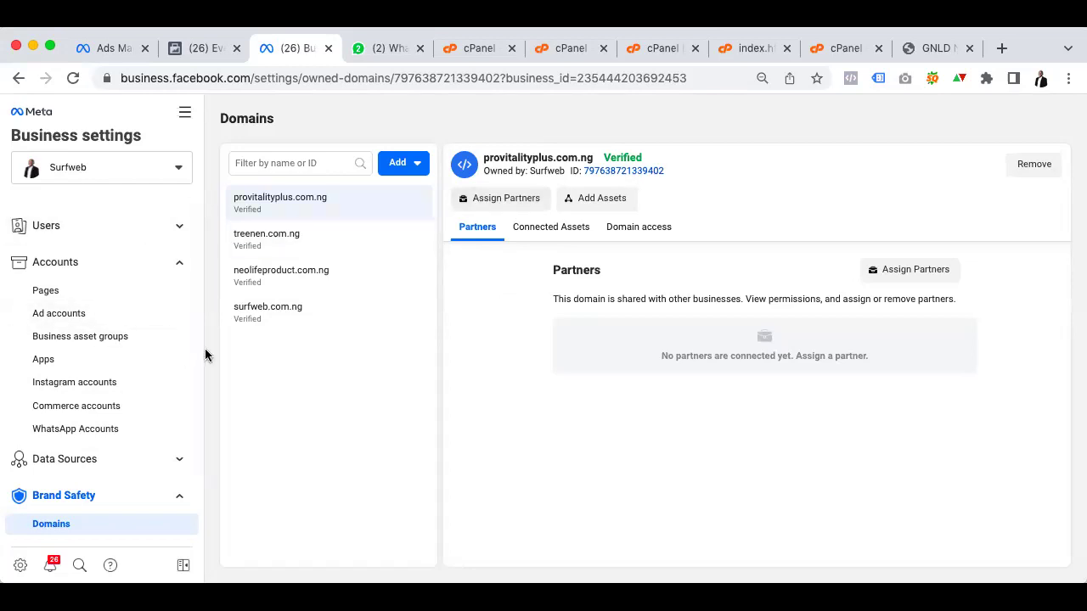
scroll(111, 371, down, 5)
scroll(113, 371, up, 1)
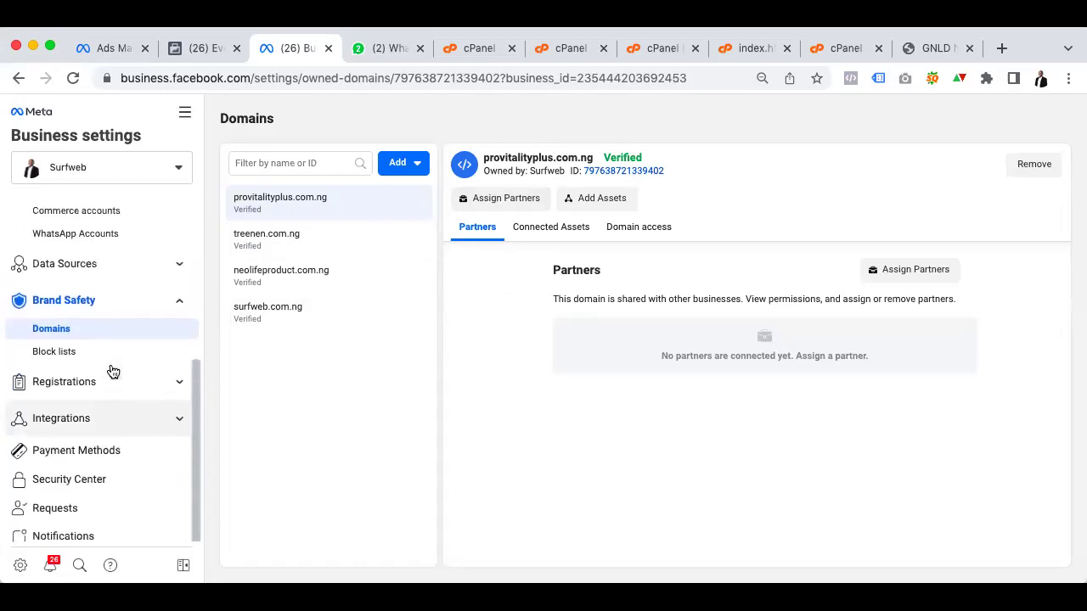
scroll(113, 371, up, 3)
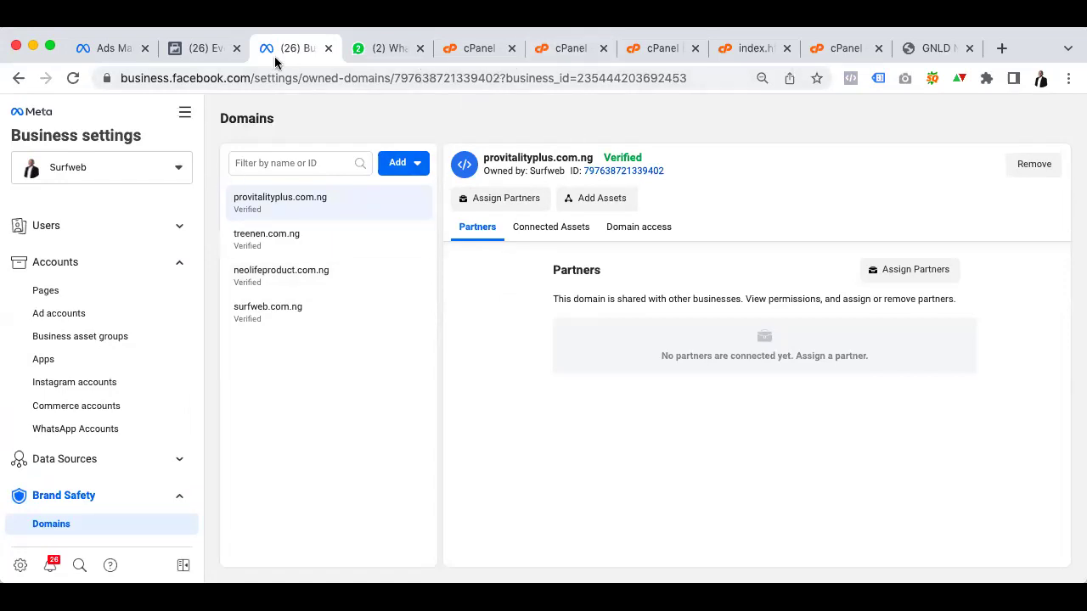
Switch to Events Manager, close the domain verification notice, and reload Web Event Configurations to check the status of provitalityplus.com.ng
click(210, 49)
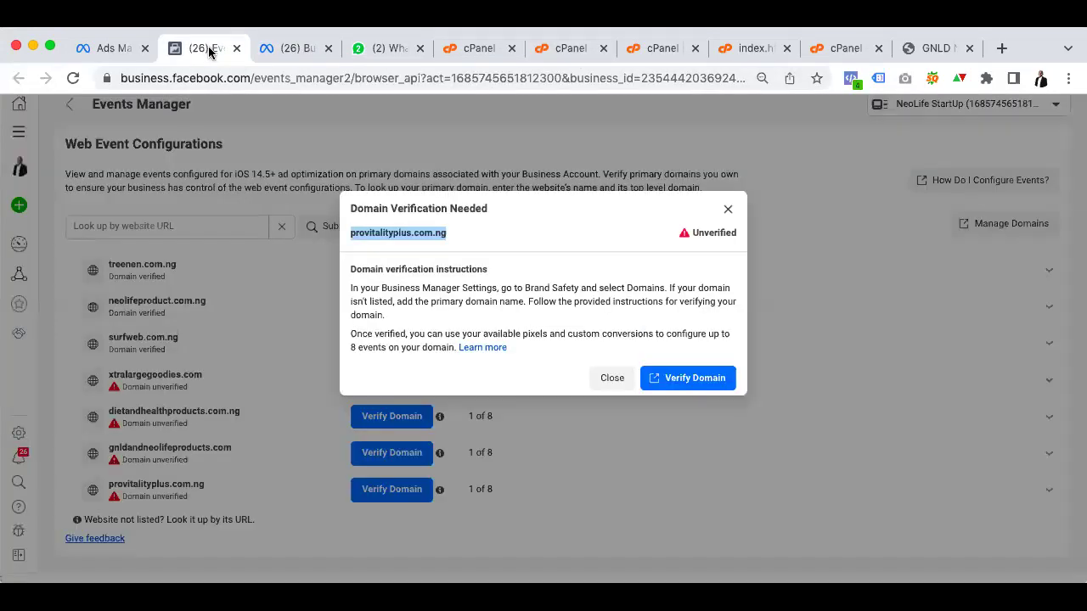
click(727, 212)
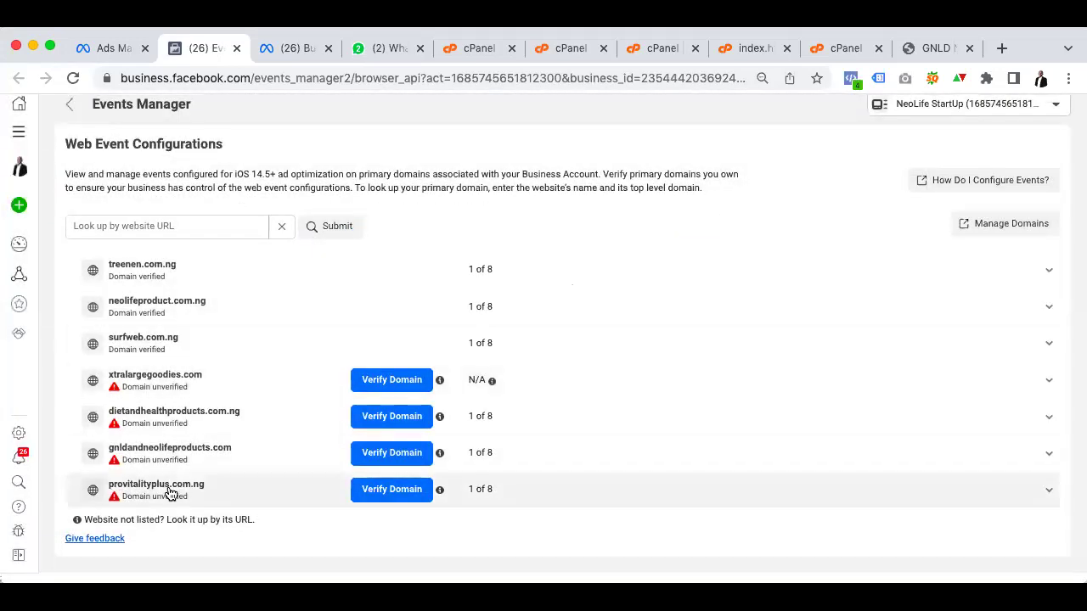
click(73, 78)
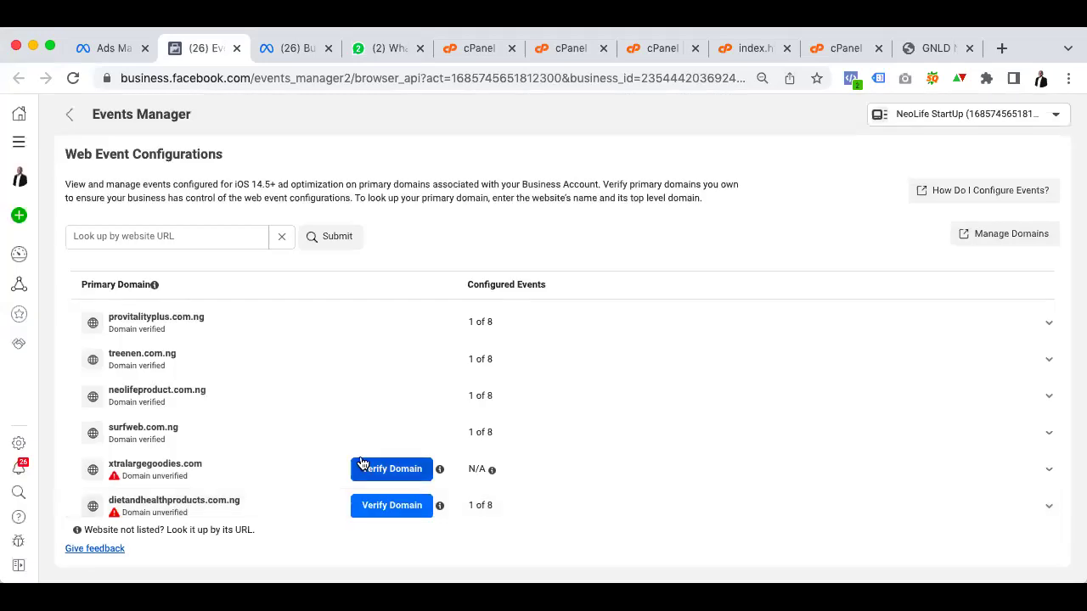
scroll(335, 449, down, 1)
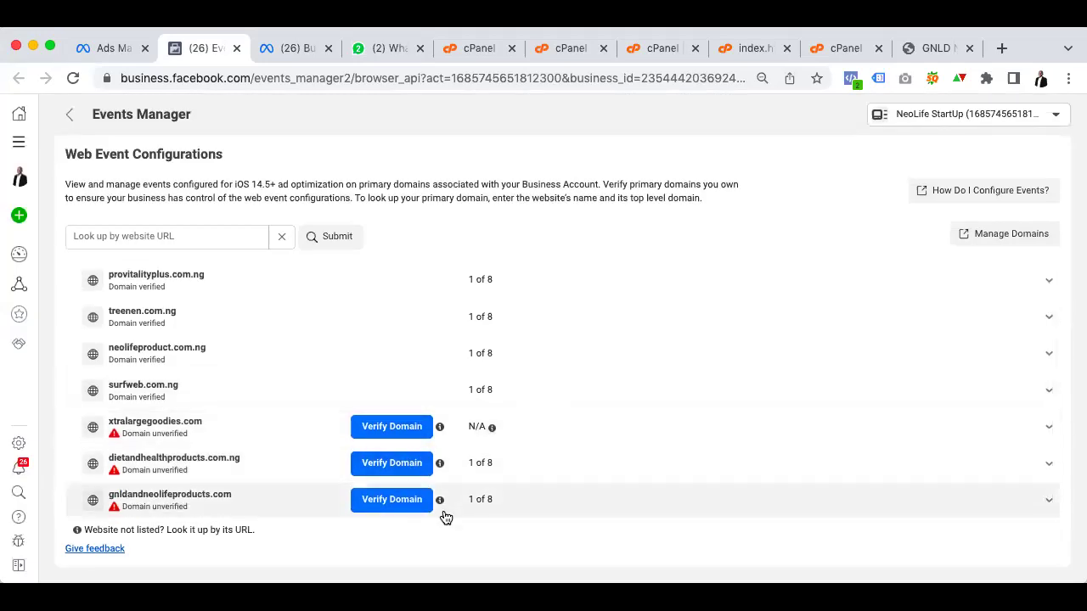
Open the domain verification of gnldandneolifeproducts.com in Business settings from its verification notice, and switch to its HostGator cPanel
click(397, 506)
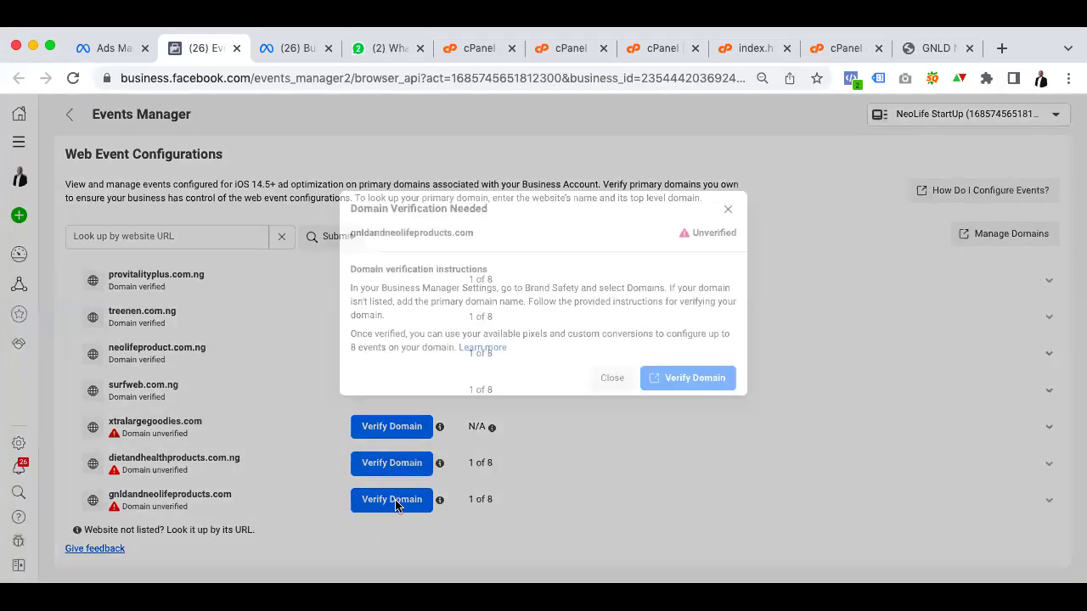
click(688, 377)
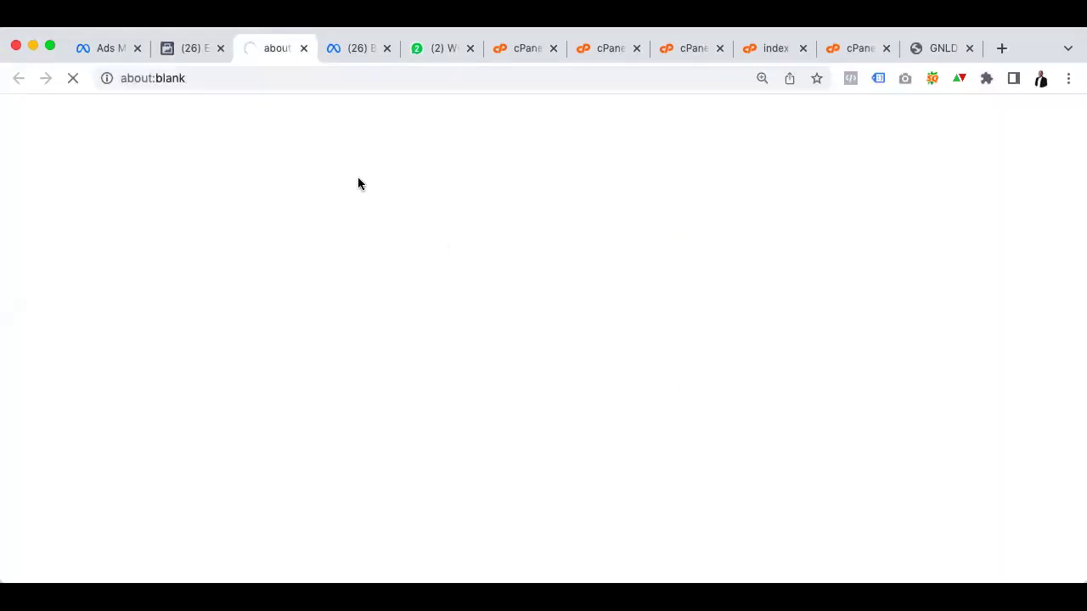
click(859, 48)
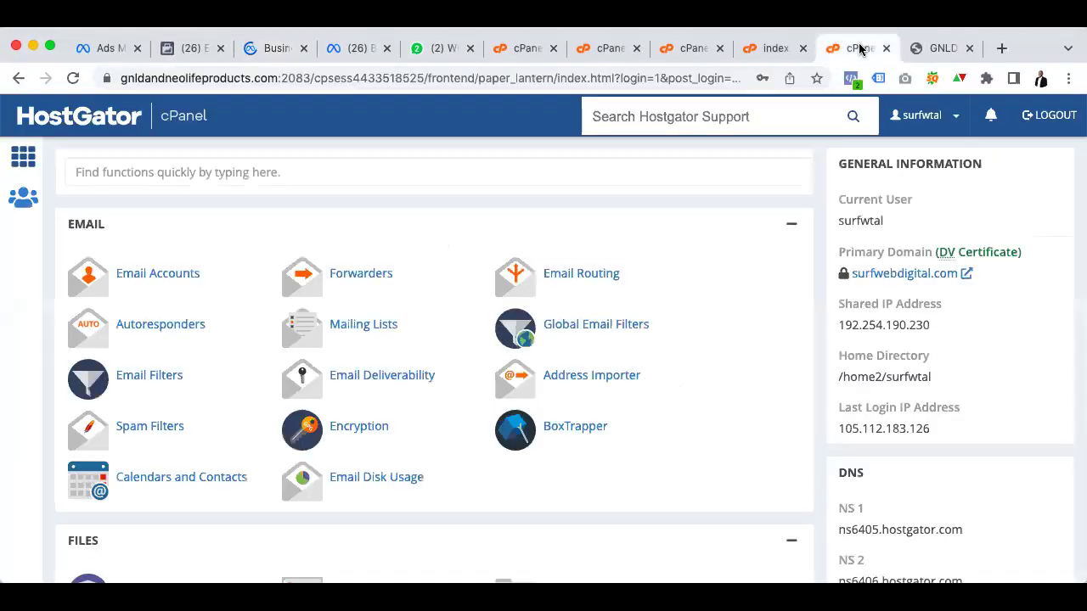
Save the provitalityplus.com.ng index.html again, and close its editor, the GNLD page and the provitalityplus.com.ng cPanel home page
click(772, 49)
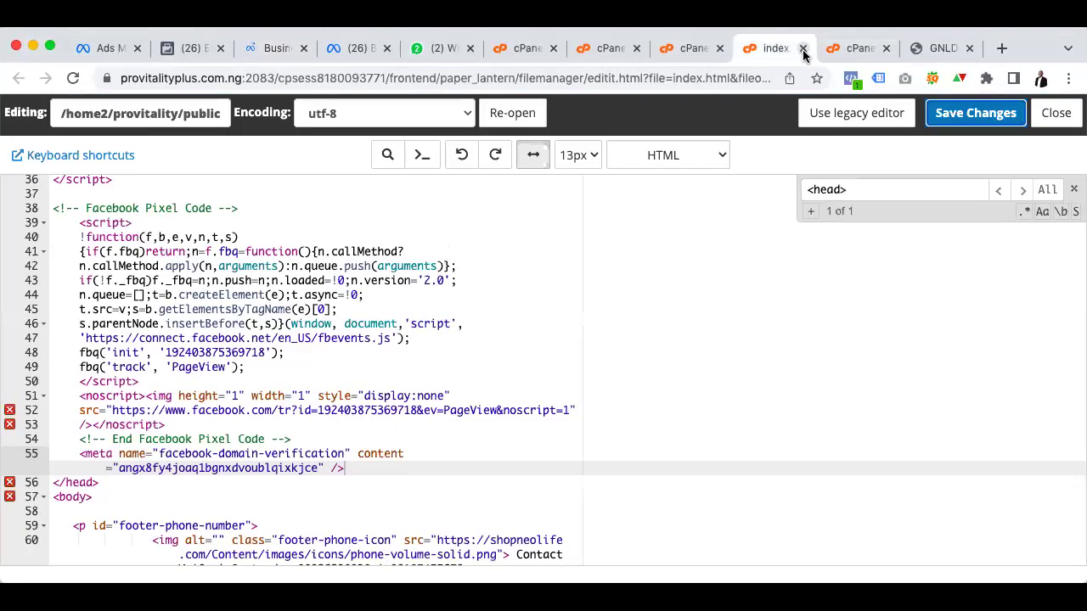
click(974, 123)
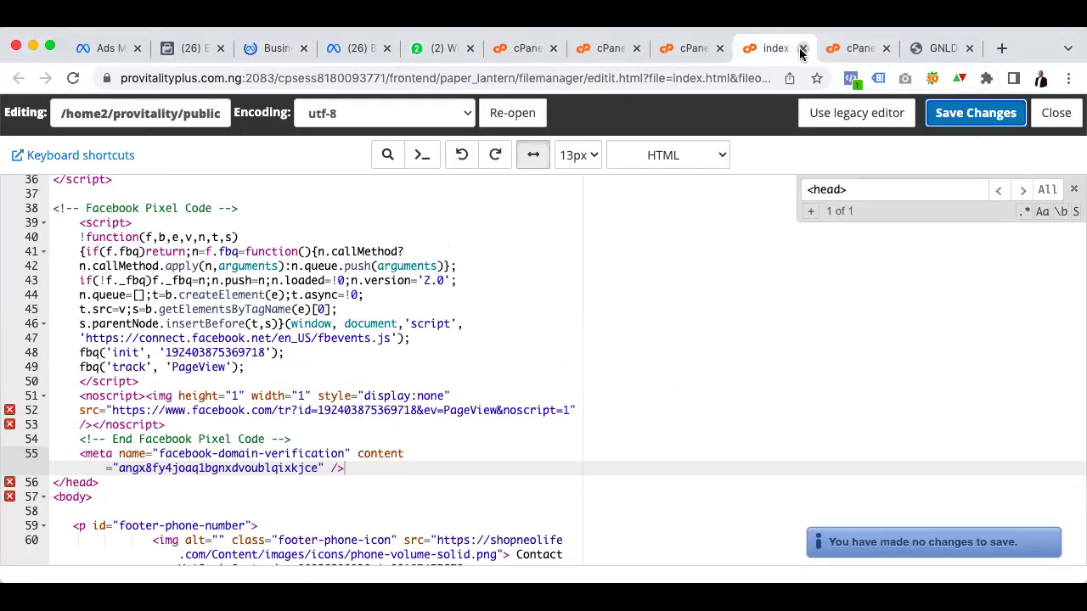
click(800, 51)
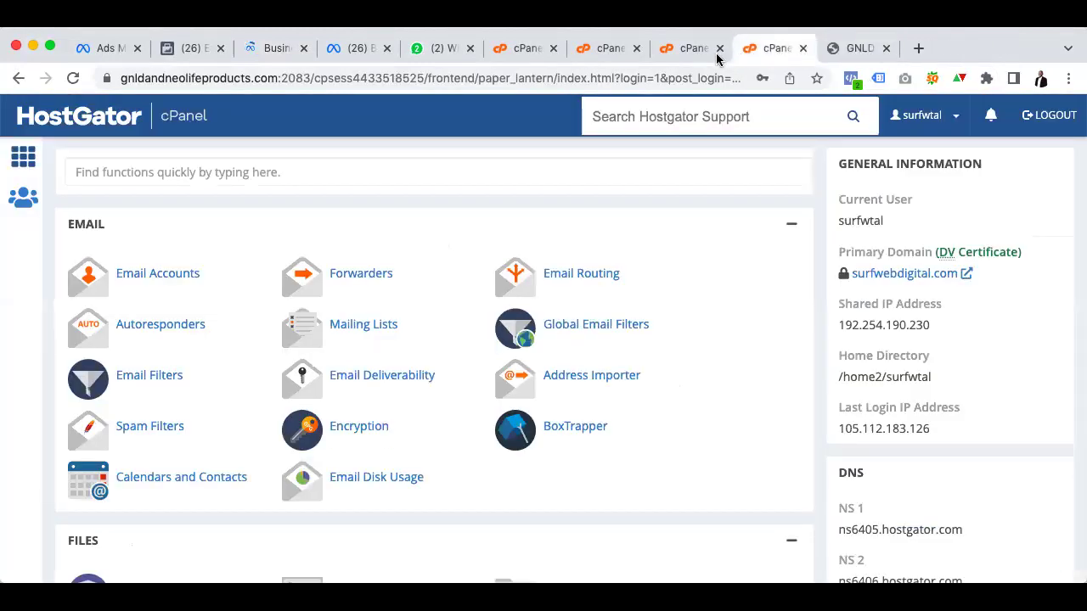
click(886, 49)
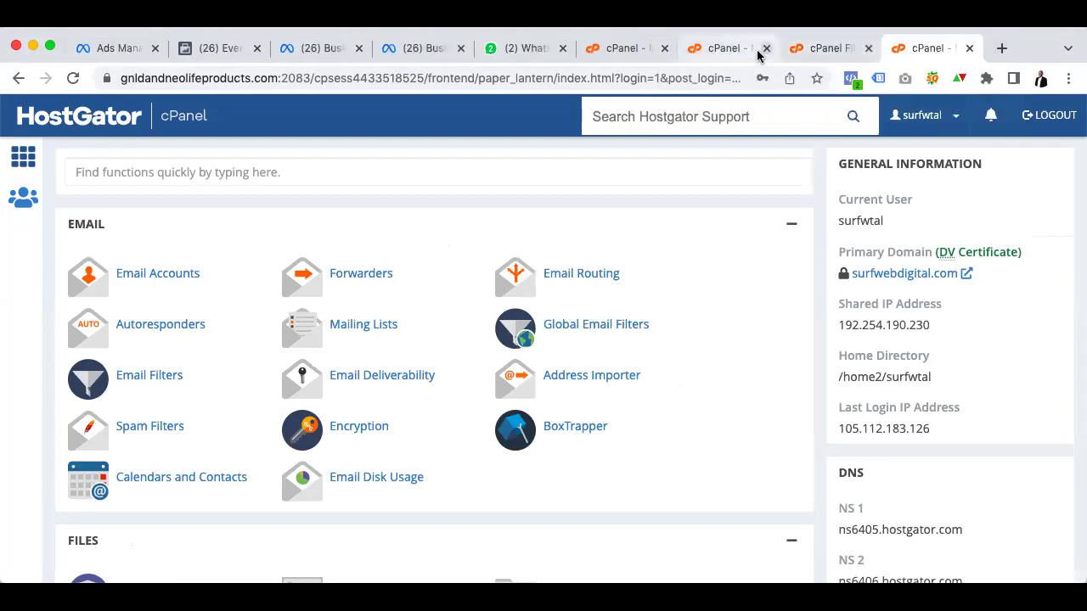
click(809, 54)
click(733, 51)
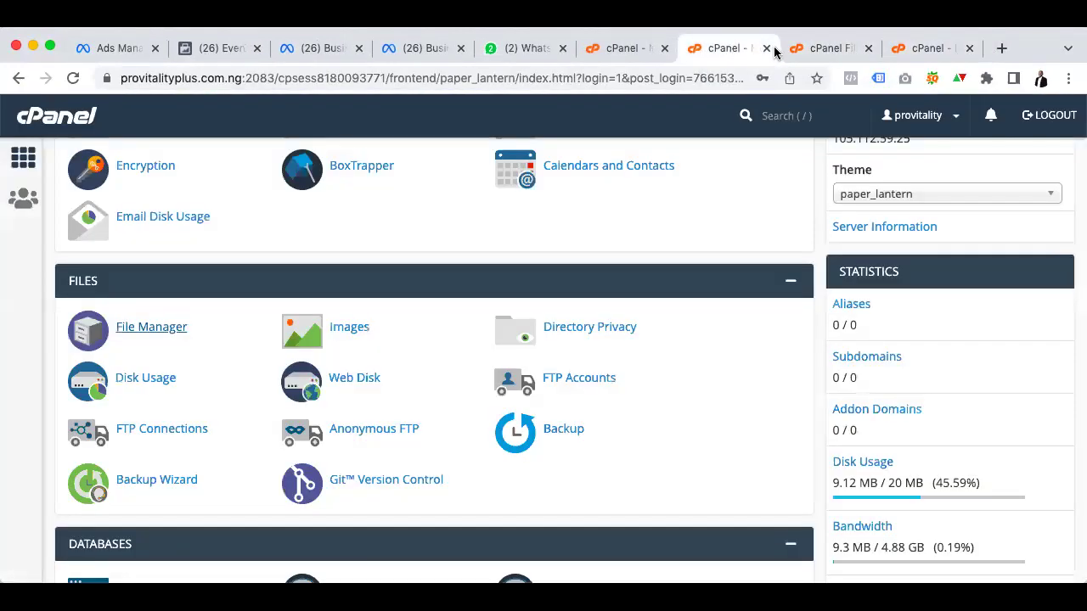
click(767, 49)
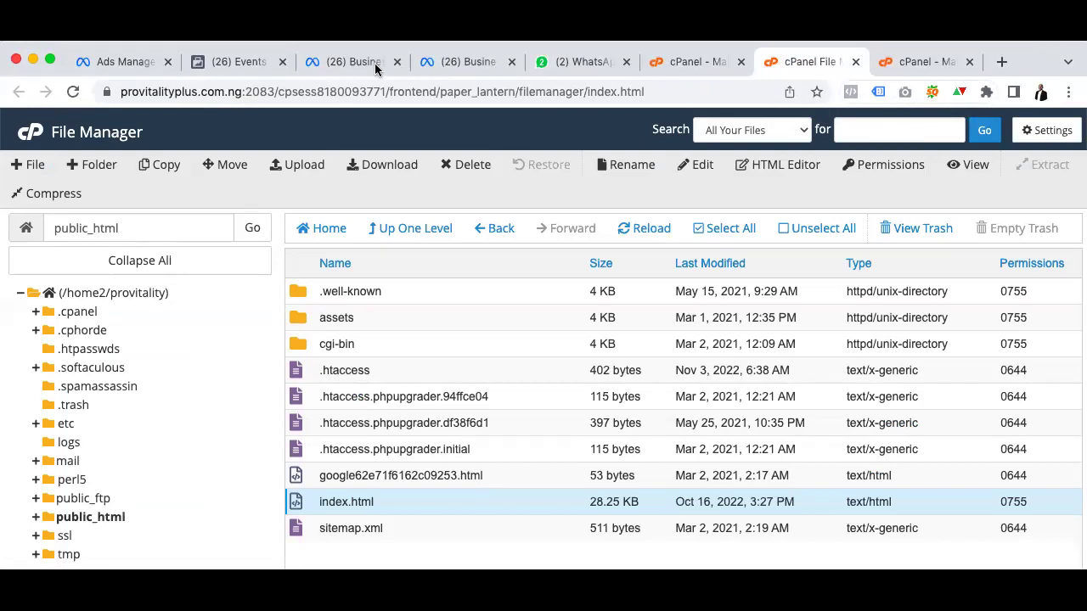
Switch to Events Manager and copy the domain name gnldandneolifeproducts.com from the domain verification notice
click(356, 62)
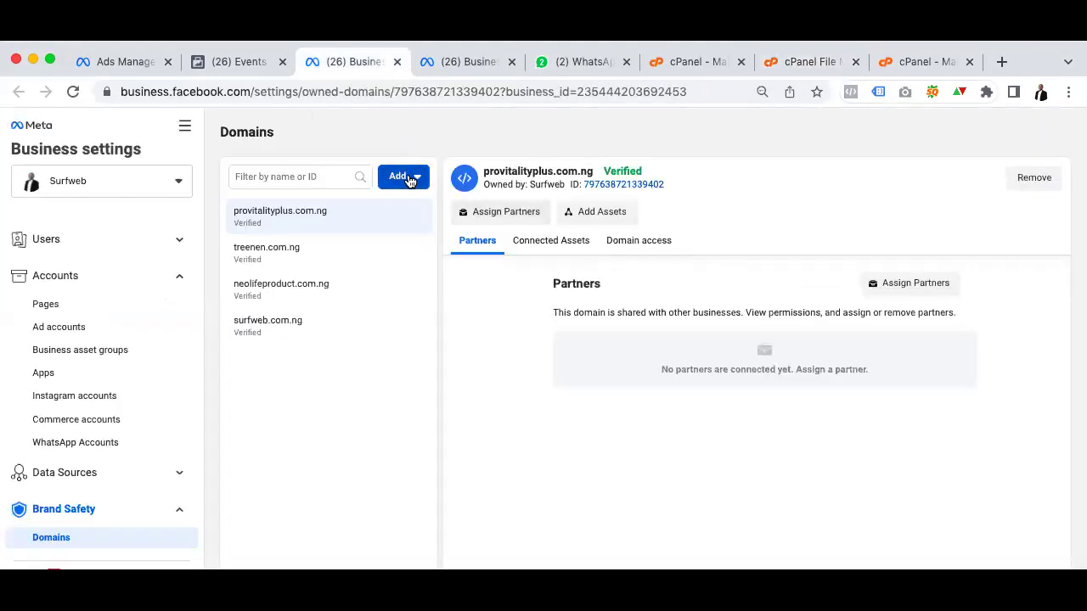
click(244, 62)
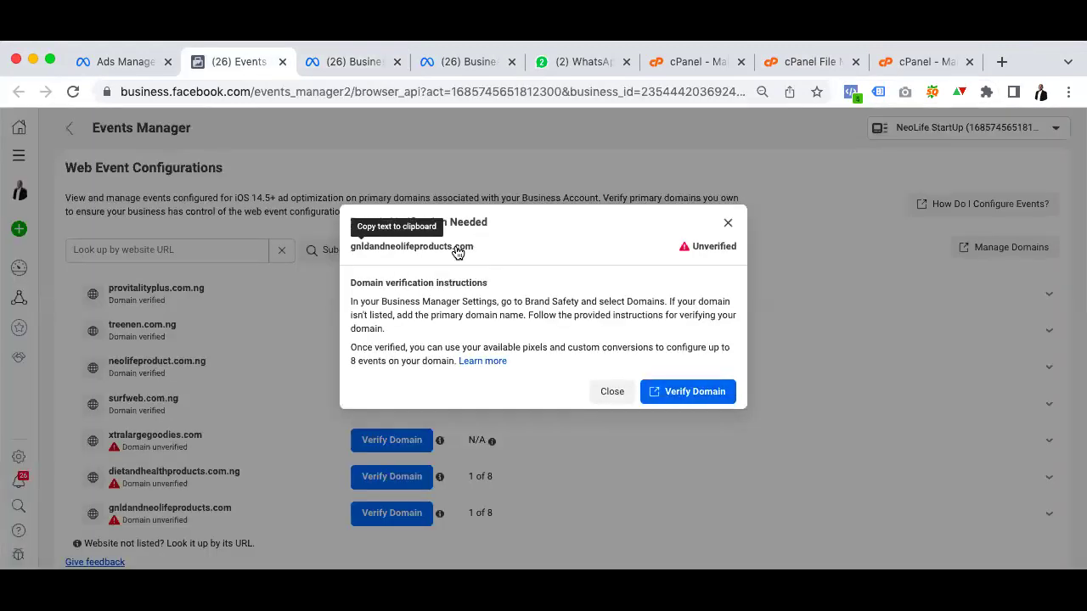
click(457, 250)
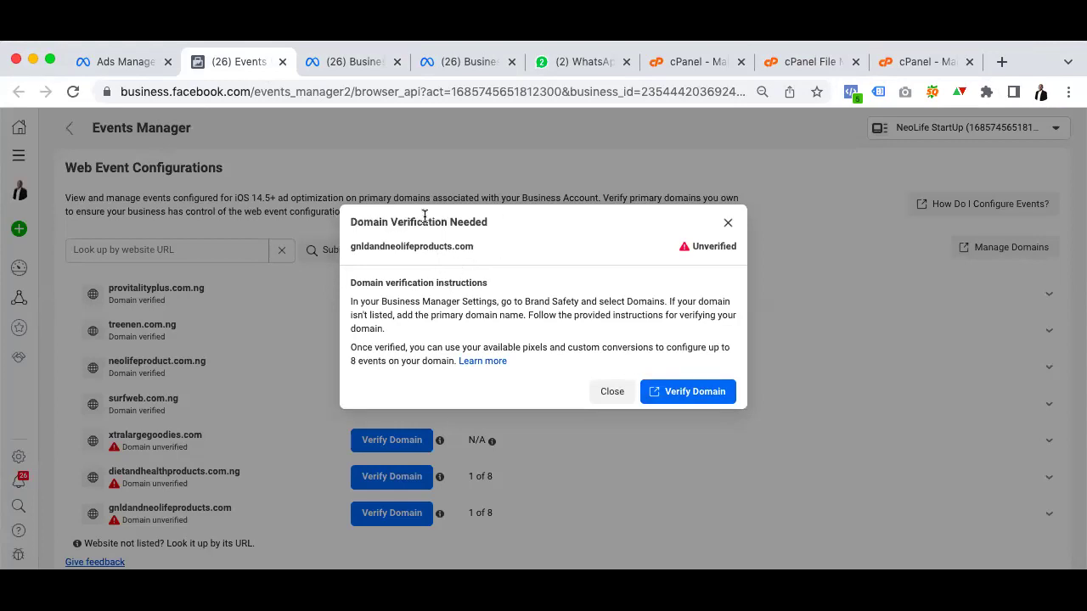
Switch to Business settings, add gnldandneolifeproducts.com as a domain, and select its domain verification meta-tag code
click(352, 63)
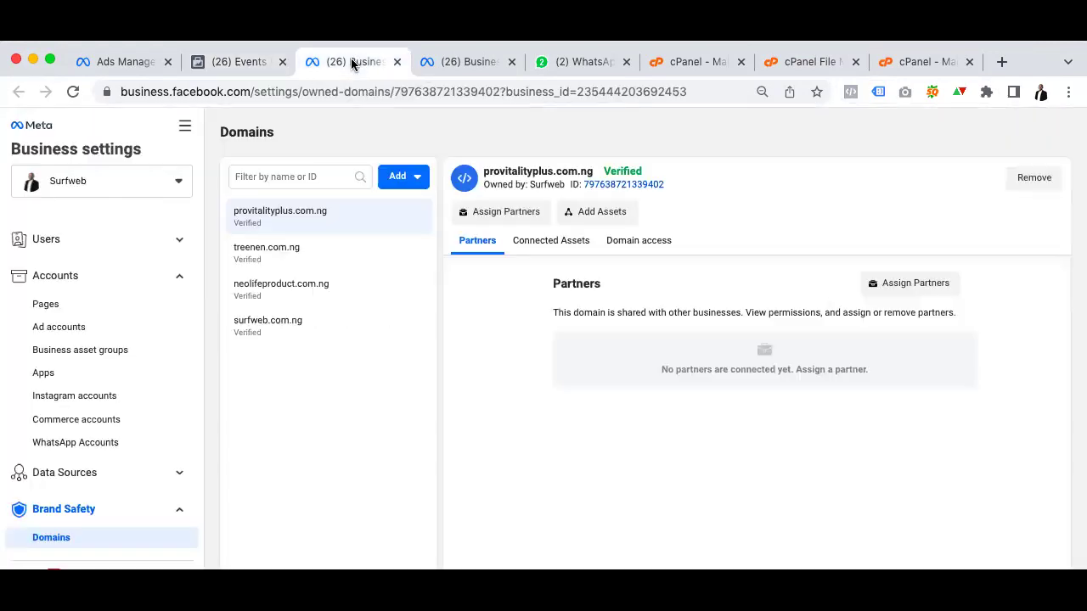
click(407, 180)
click(433, 255)
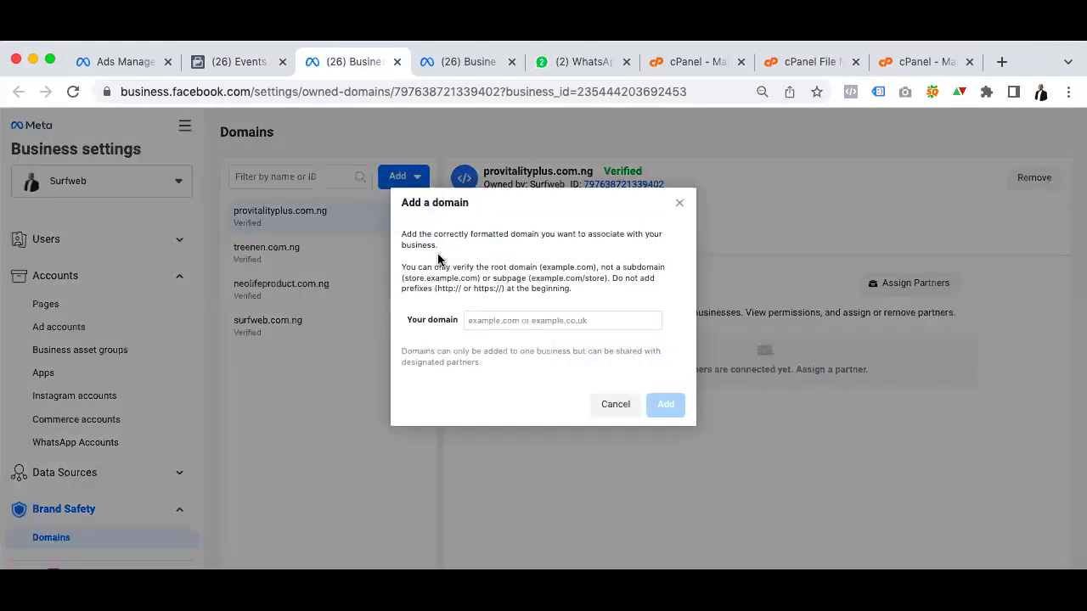
key(super+v)
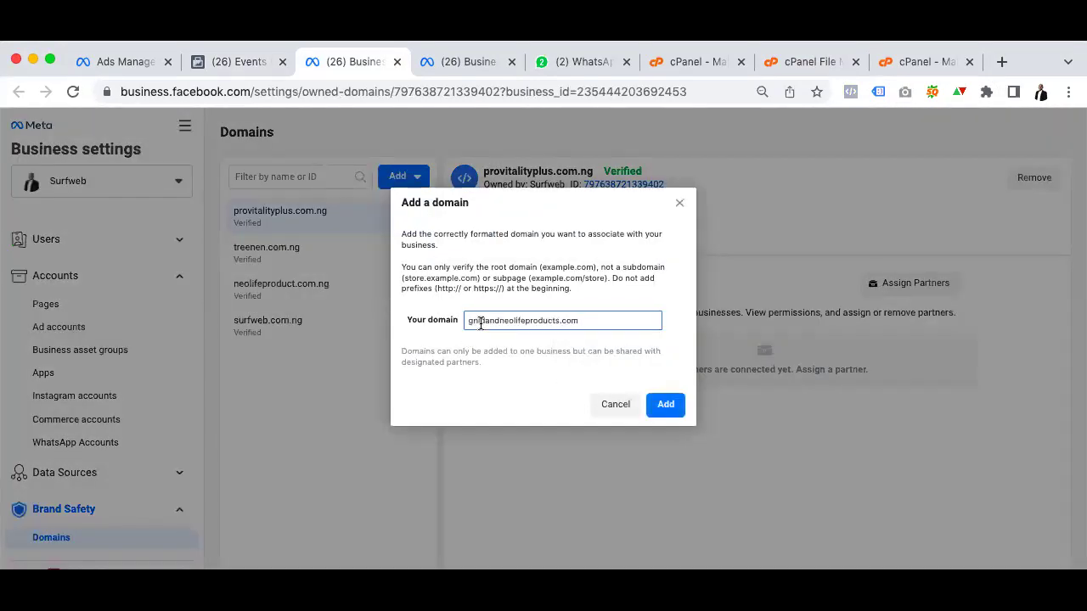
click(664, 407)
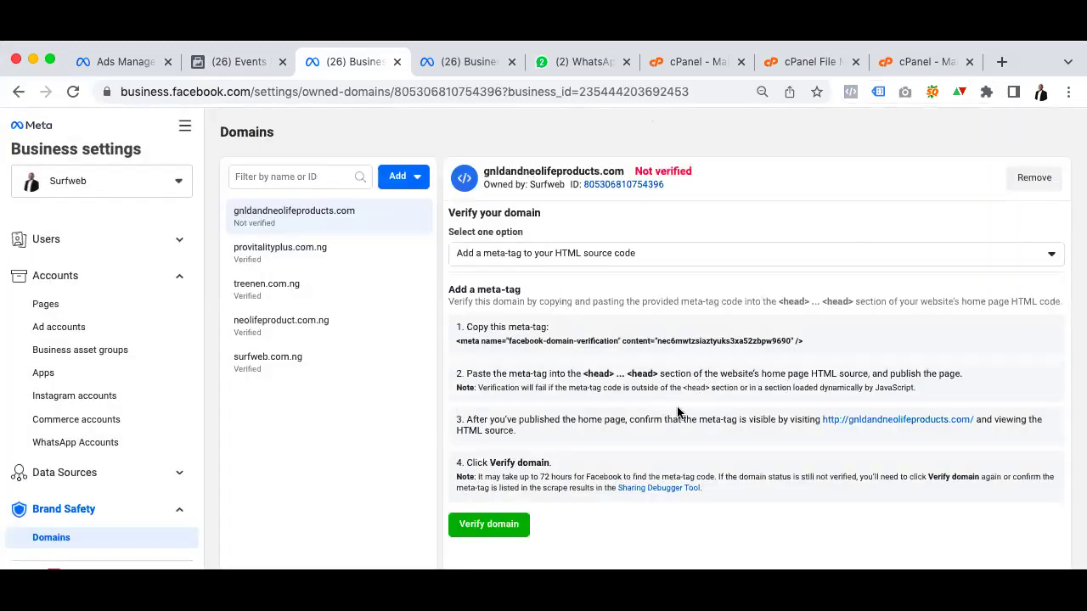
drag(802, 340, 455, 343)
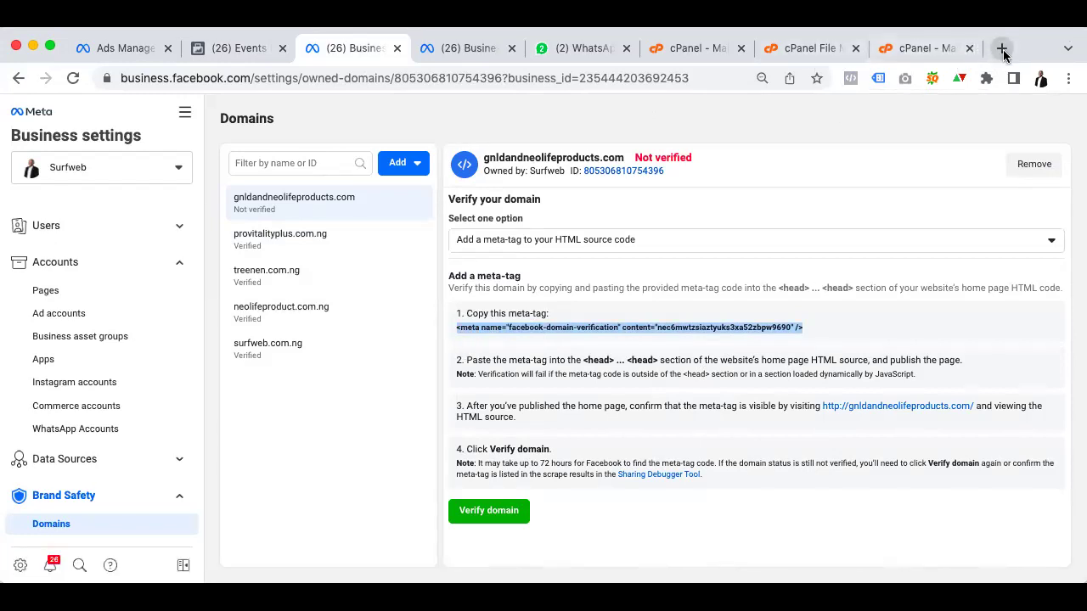
Open gnldandneolifeproducts.com in a new browser tab and look through its home page content
click(1001, 62)
text(gnldandneolifeproducts.com)
key(Return)
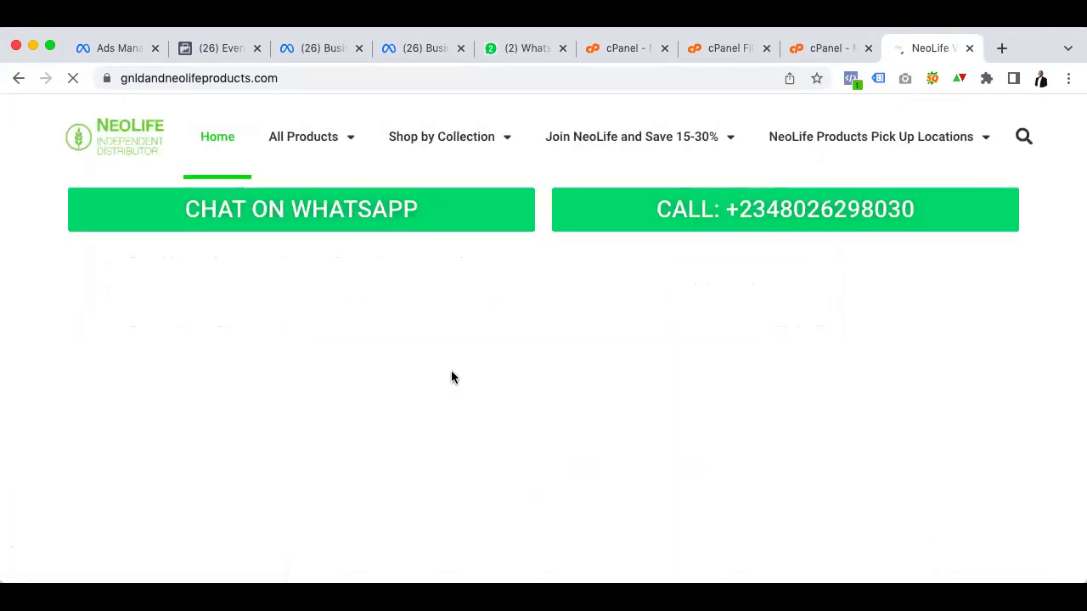
scroll(452, 371, down, 20)
scroll(452, 377, up, 20)
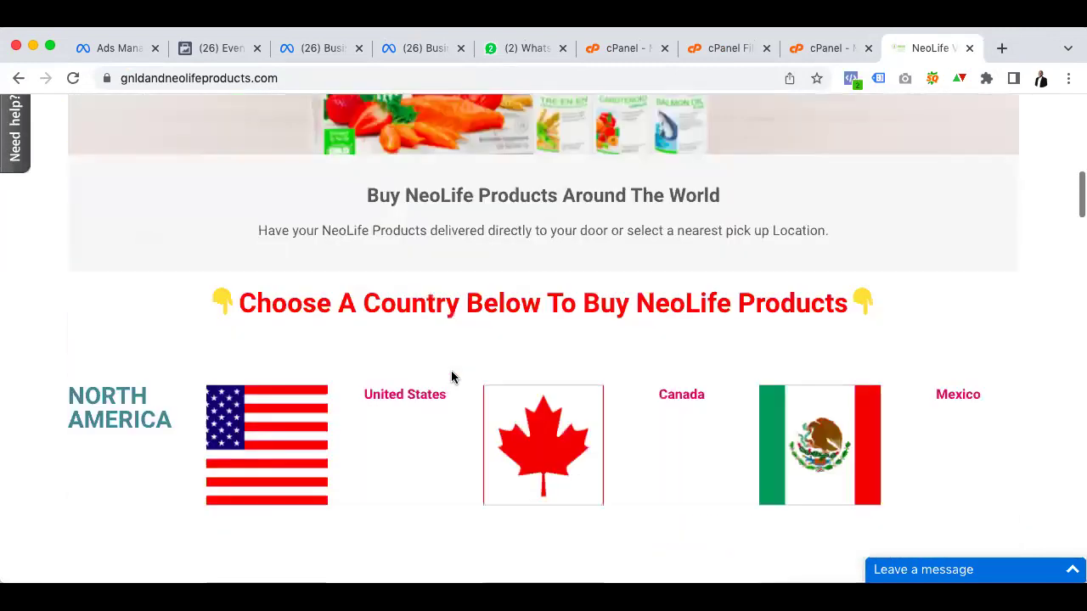
scroll(824, 487, down, 8)
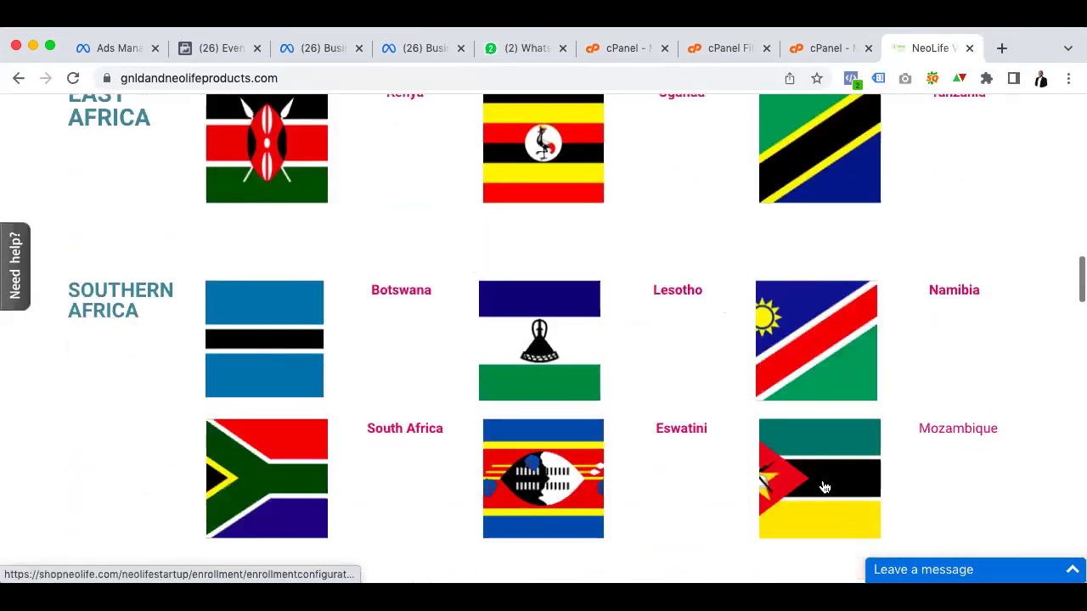
scroll(824, 487, down, 3)
scroll(619, 424, down, 5)
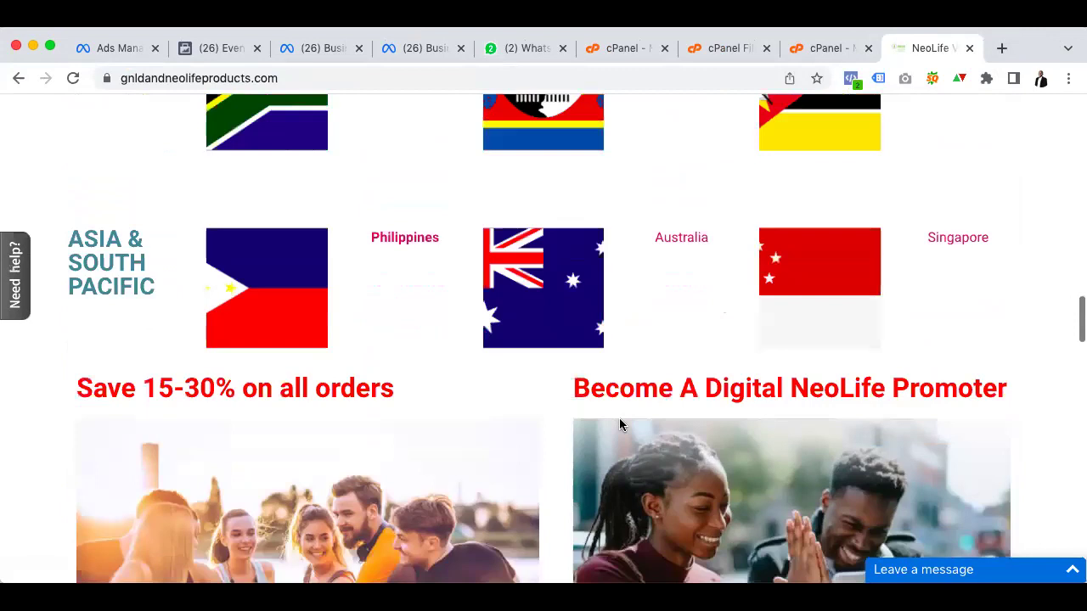
scroll(619, 425, down, 1)
scroll(619, 425, up, 3)
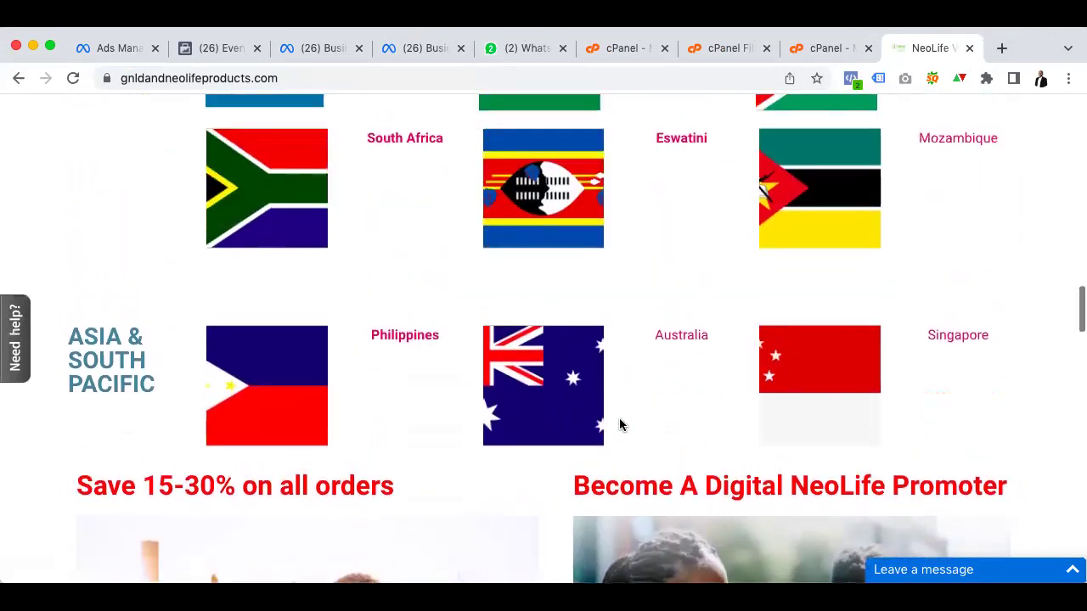
scroll(619, 425, up, 1)
scroll(619, 424, down, 5)
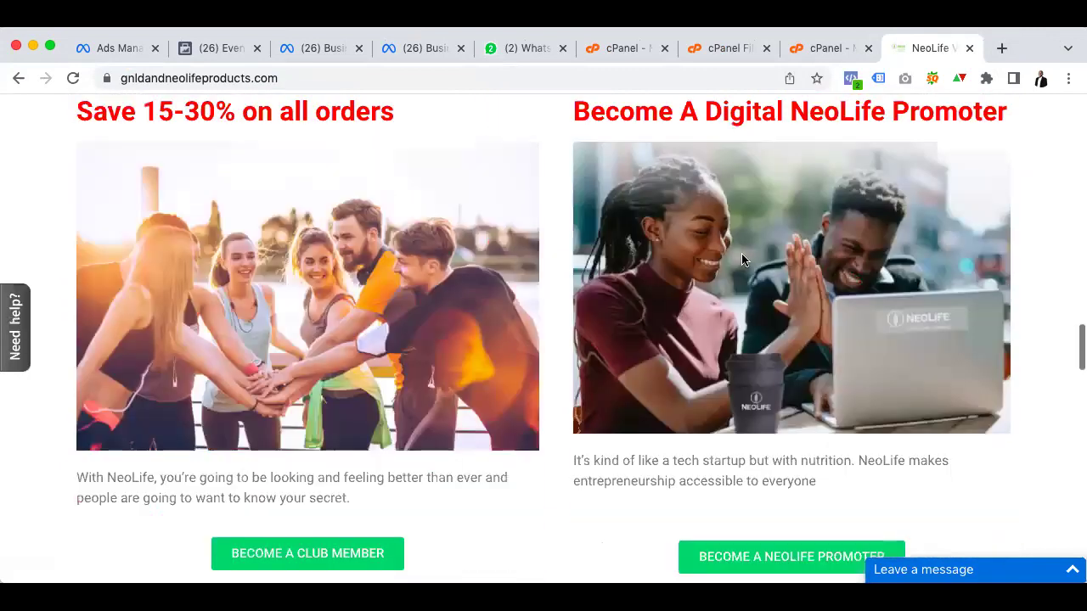
scroll(574, 352, down, 10)
scroll(574, 359, up, 15)
scroll(574, 359, up, 15)
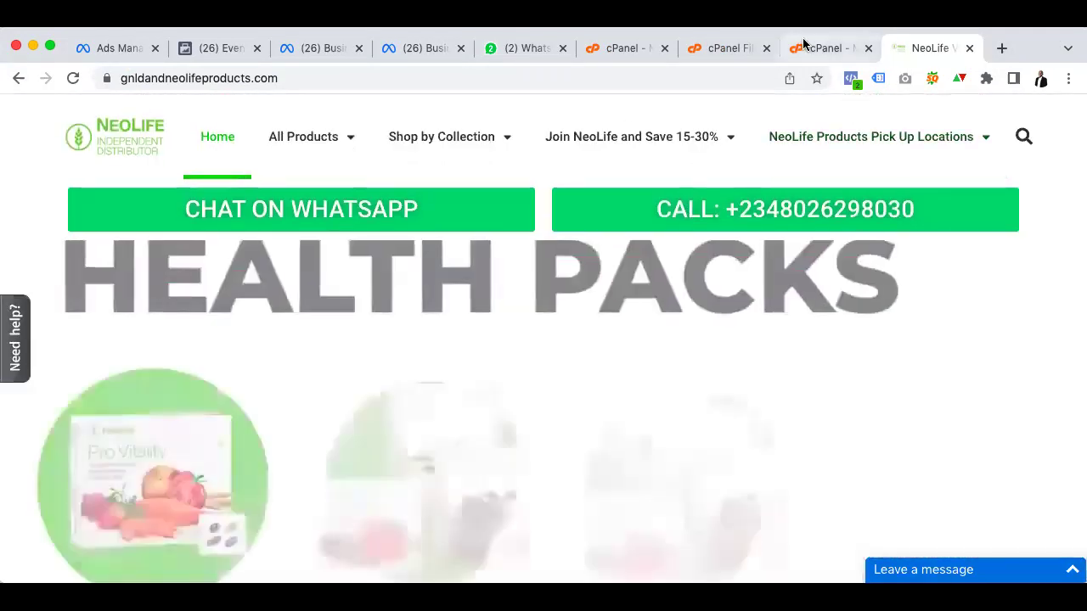
Inspect the pixel on the gnldandneolifeproducts.com home page with Facebook Pixel Helper
click(850, 78)
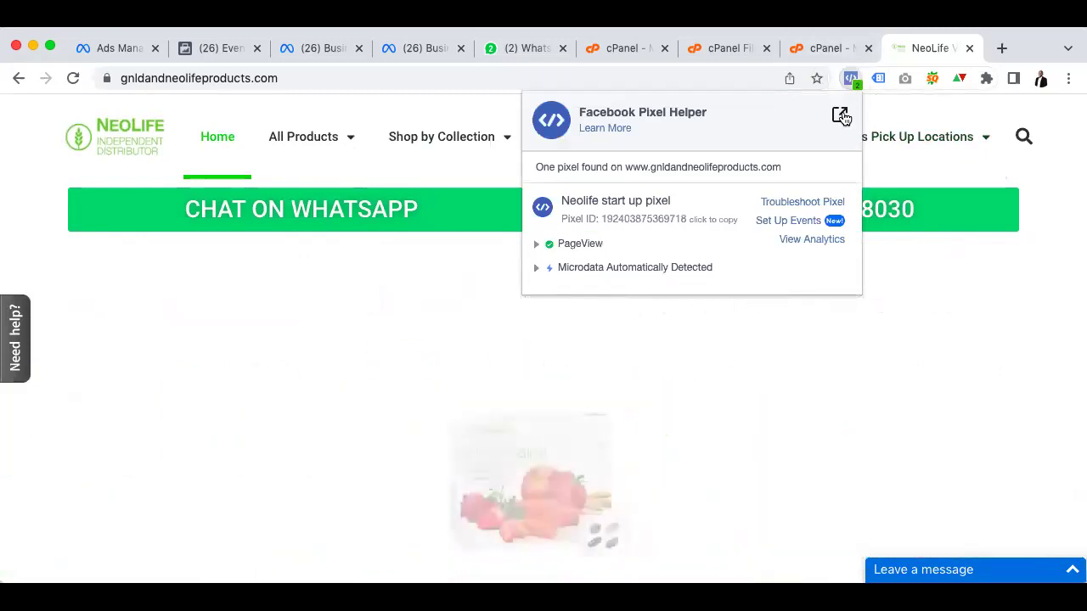
click(840, 113)
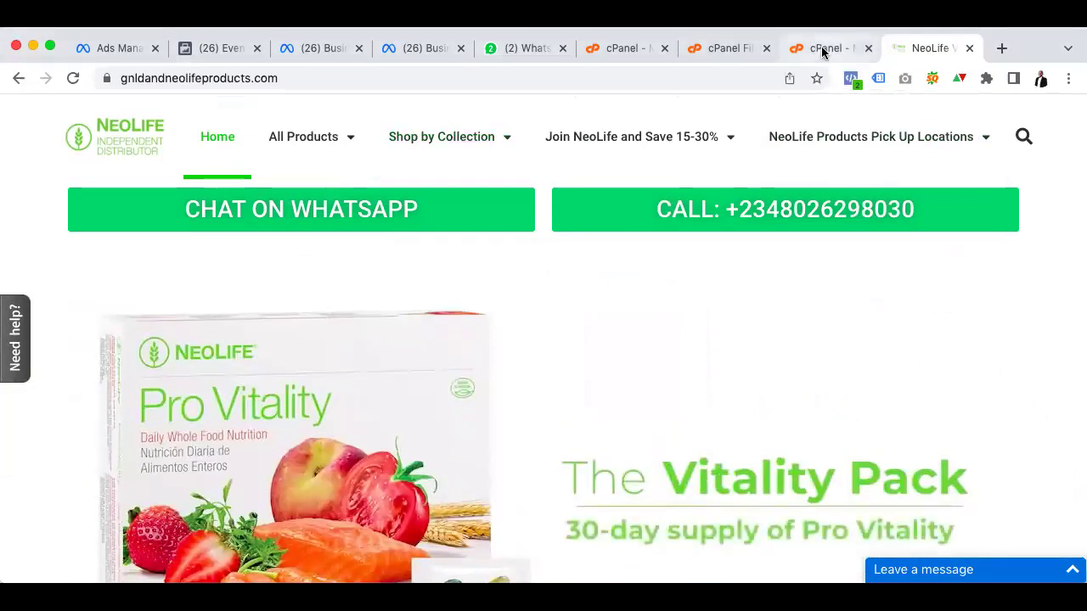
Switch to the HostGator cPanel of gnldandneolifeproducts.com and open its File Manager
click(819, 49)
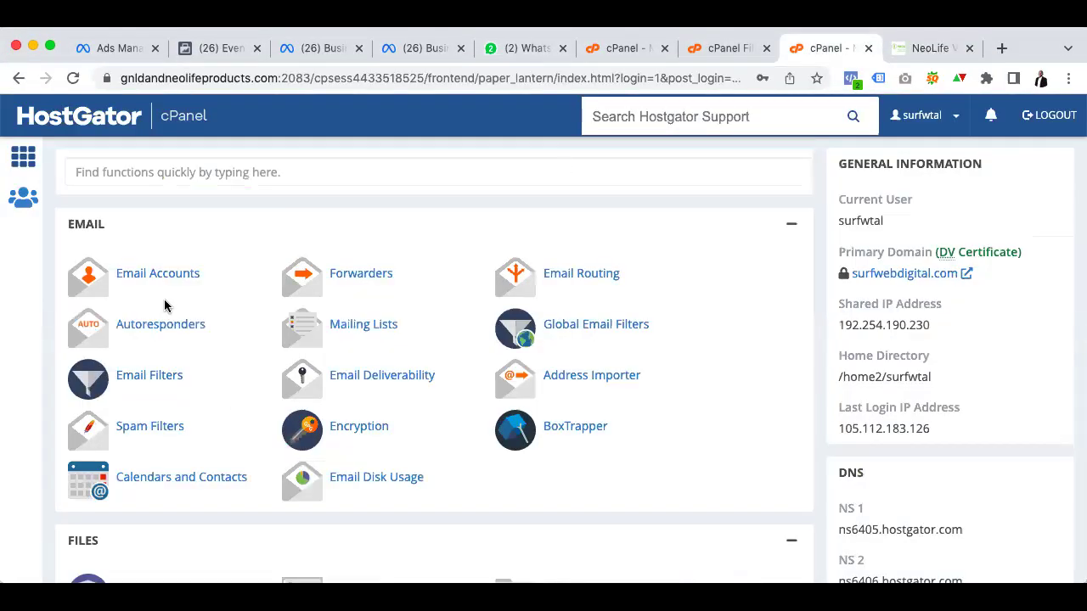
scroll(161, 413, down, 2)
scroll(369, 355, down, 3)
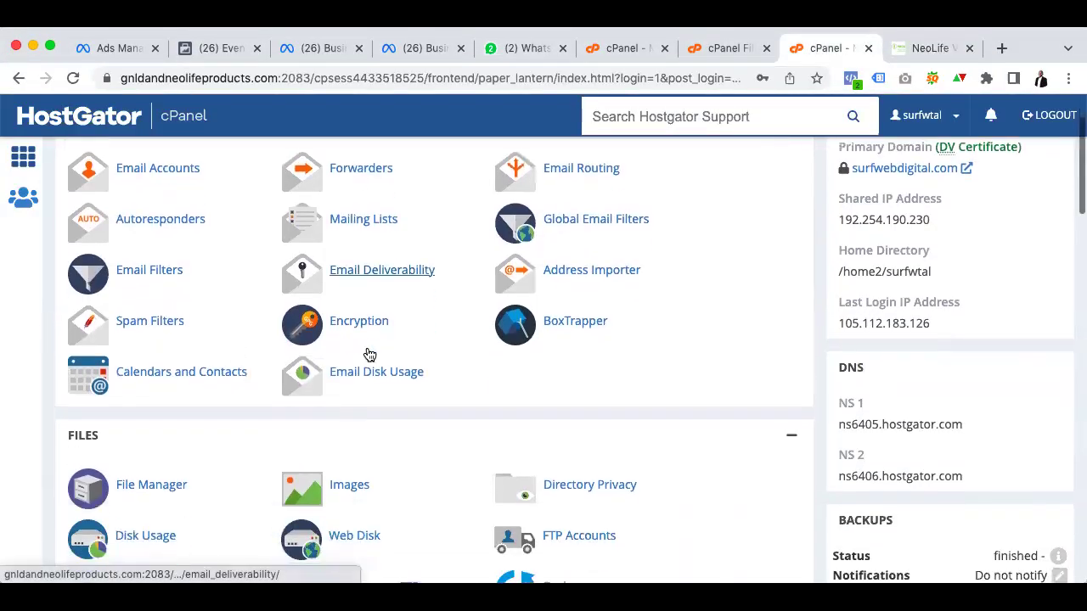
click(144, 483)
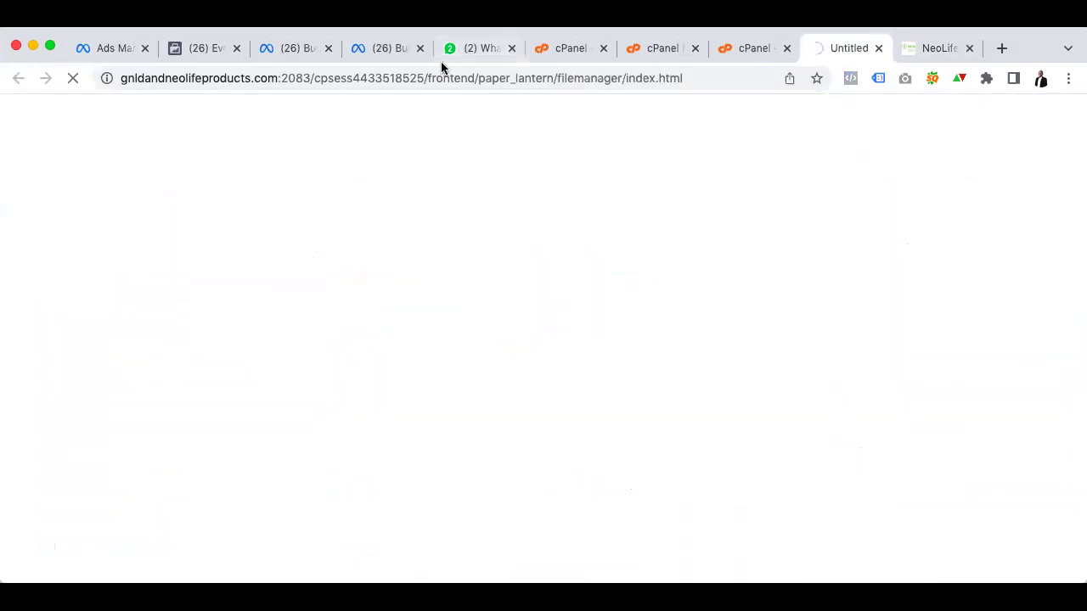
Return to Business settings and review the meta-tag instructions for gnldandneolifeproducts.com
click(364, 48)
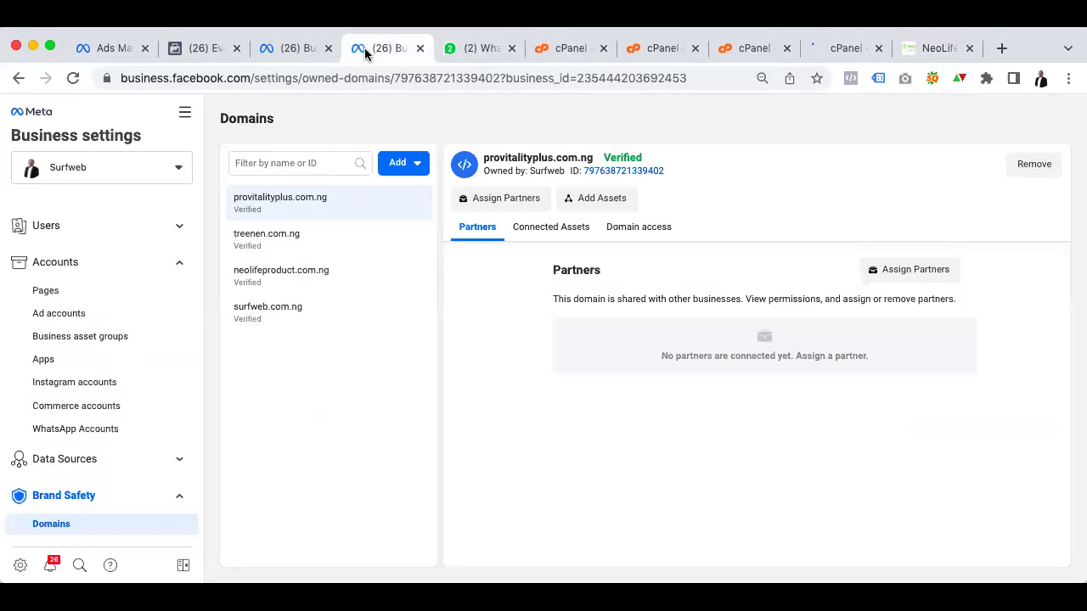
click(292, 56)
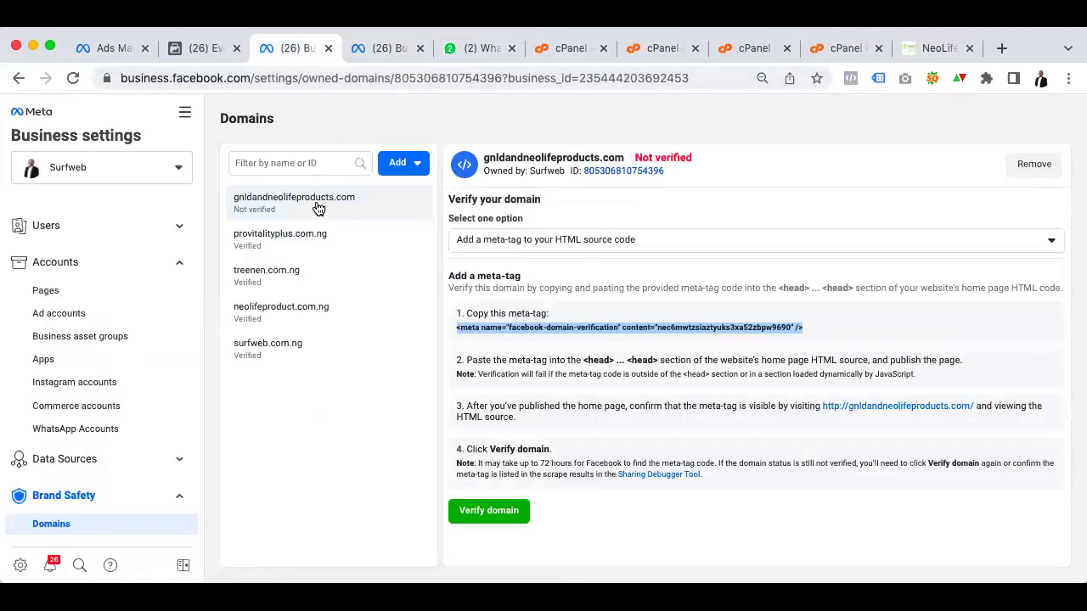
click(642, 332)
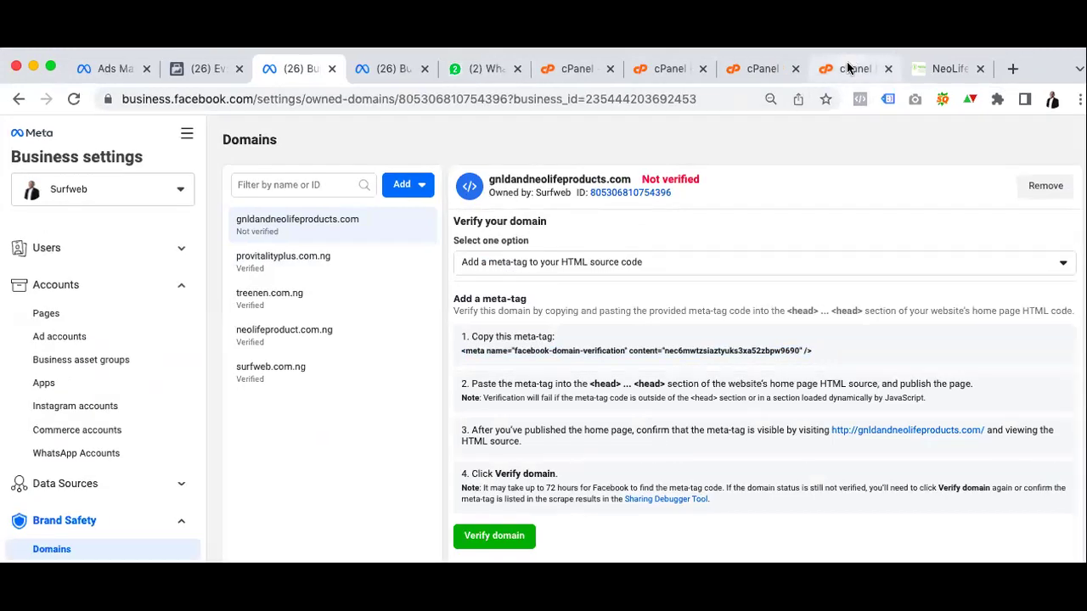
Switch to the gnldandneolifeproducts.com File Manager and check the contents of the public_html folder
click(847, 68)
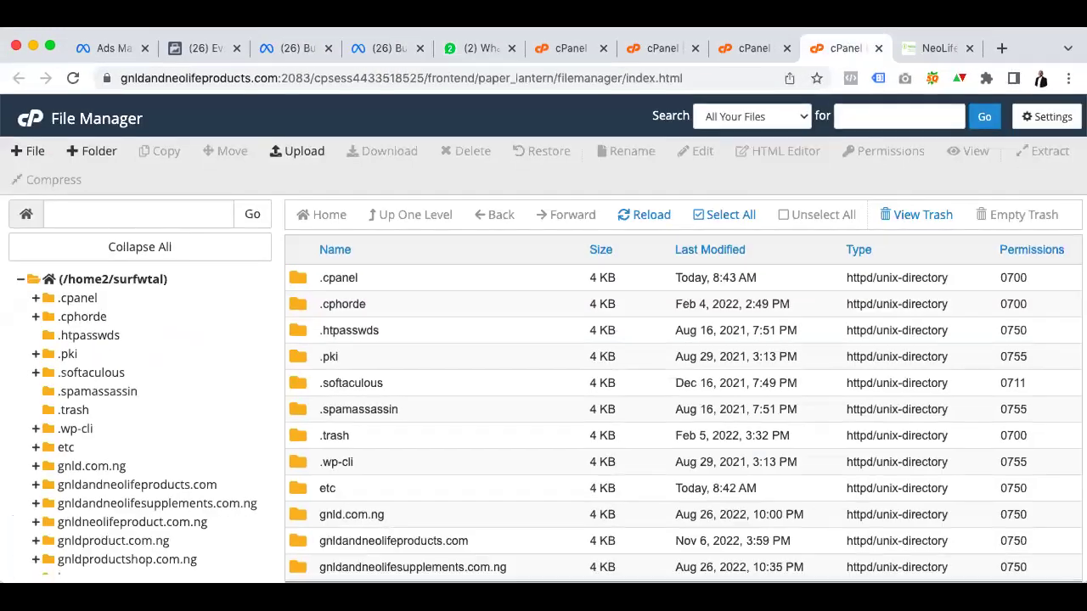
scroll(560, 312, down, 3)
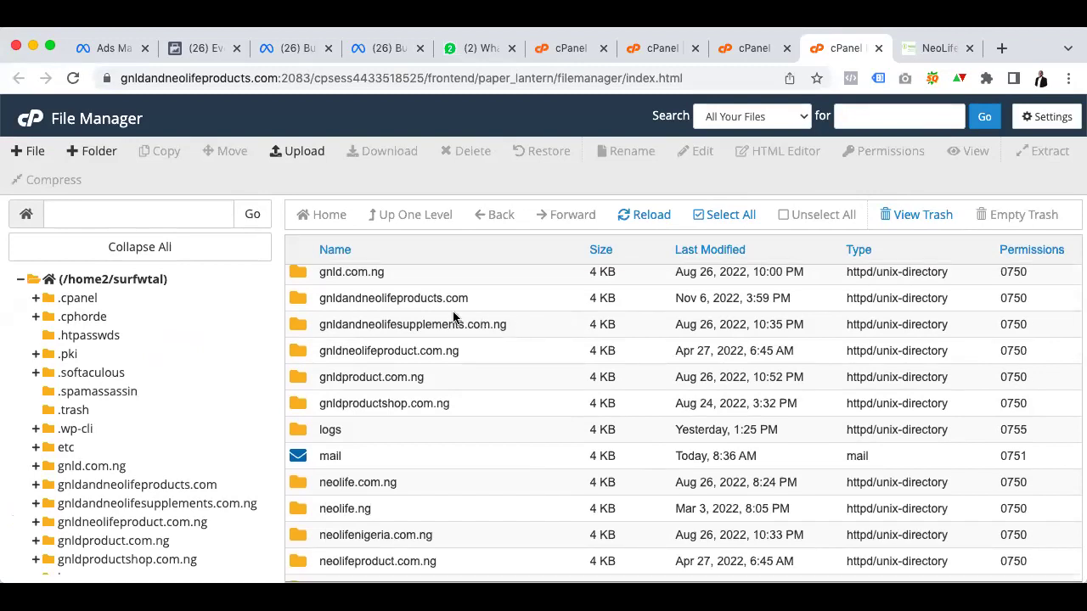
scroll(442, 390, down, 10)
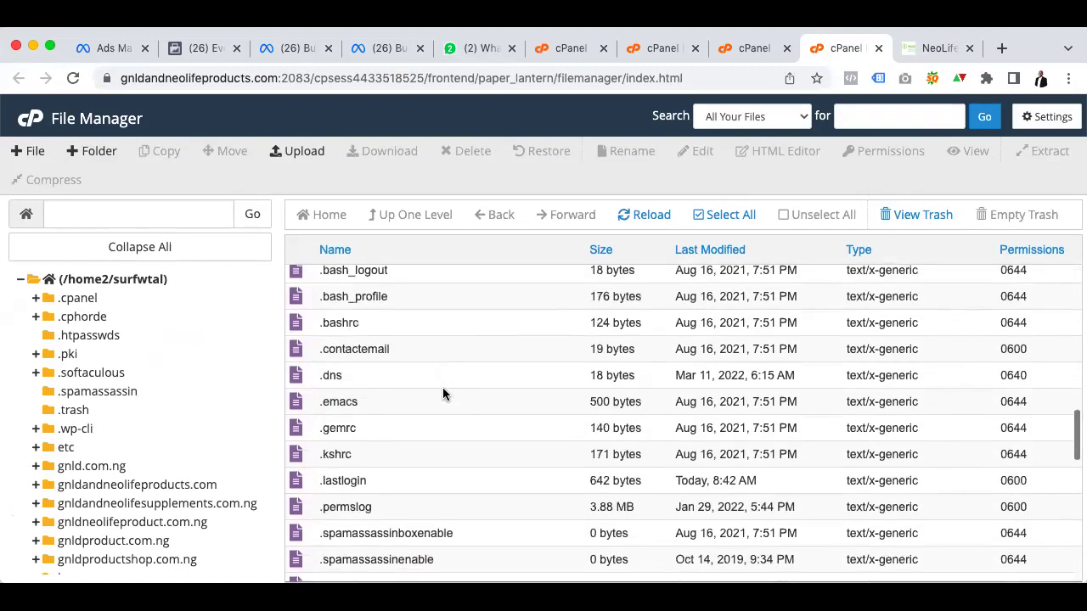
scroll(442, 388, down, 10)
scroll(442, 391, up, 3)
scroll(442, 390, up, 10)
scroll(442, 390, up, 5)
click(296, 355)
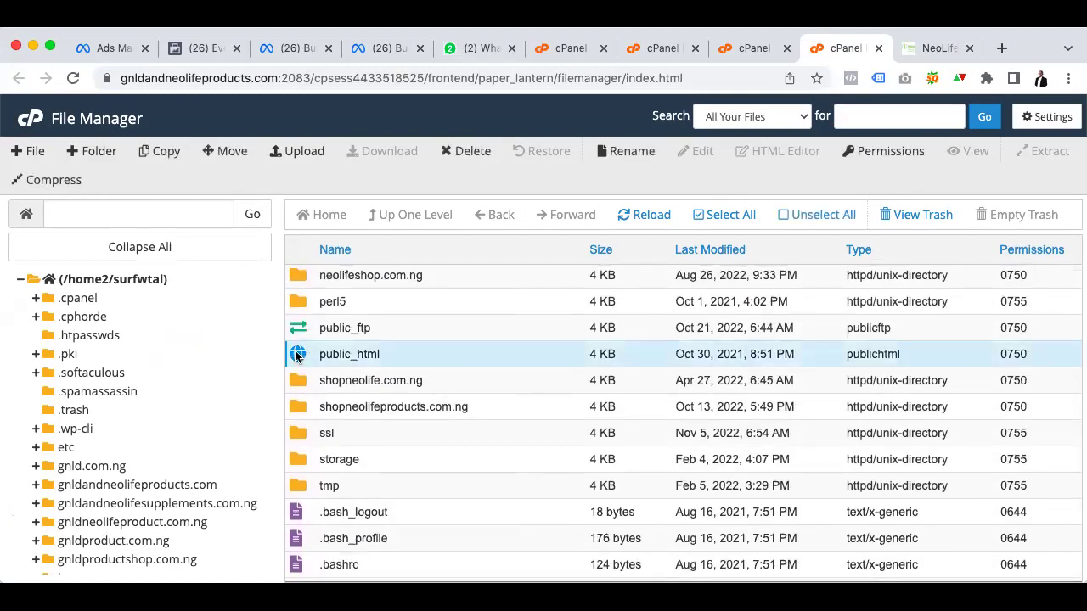
double_click(297, 355)
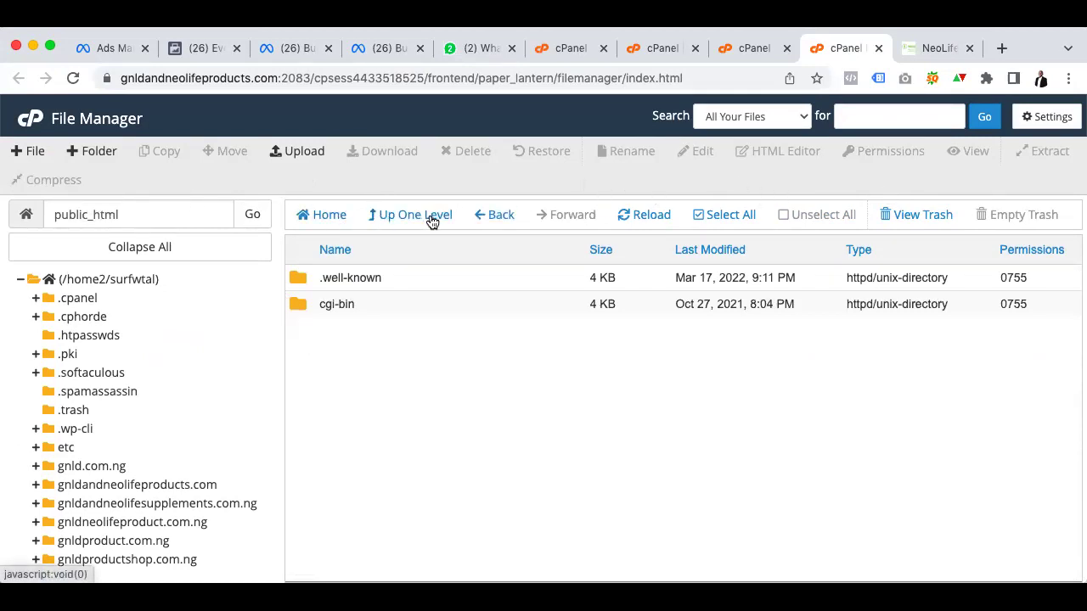
Return to the home directory and open the gnldandneolifeproducts.com folder
click(403, 219)
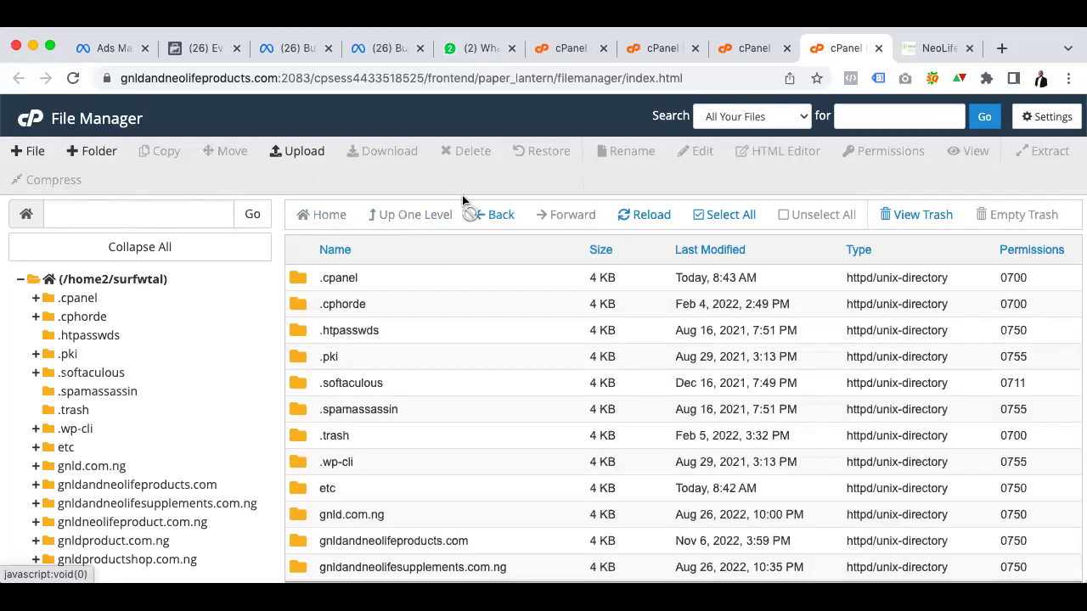
scroll(561, 449, down, 3)
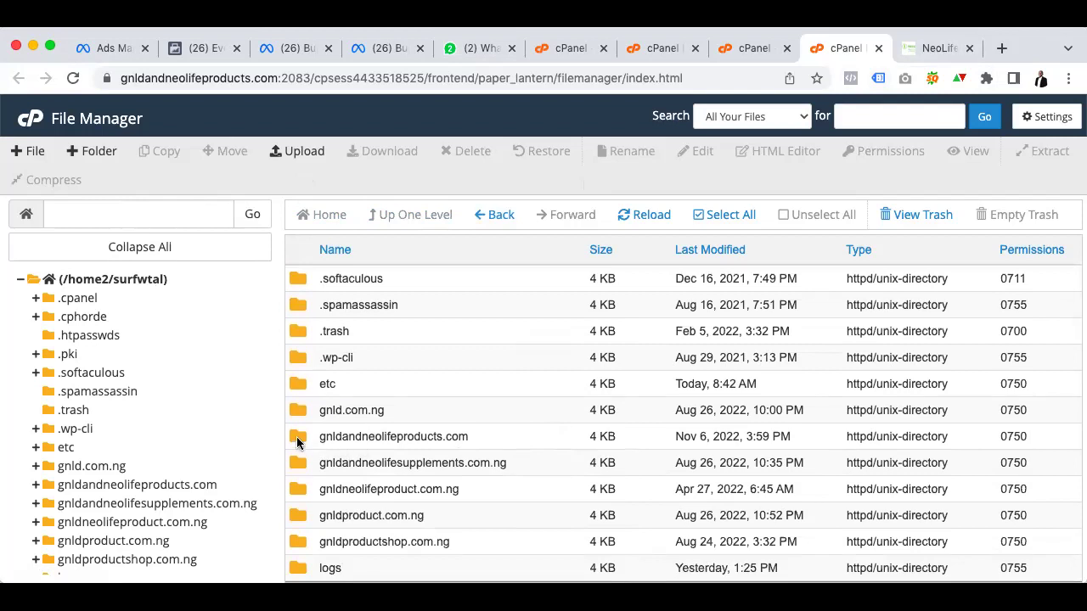
scroll(297, 442, down, 2)
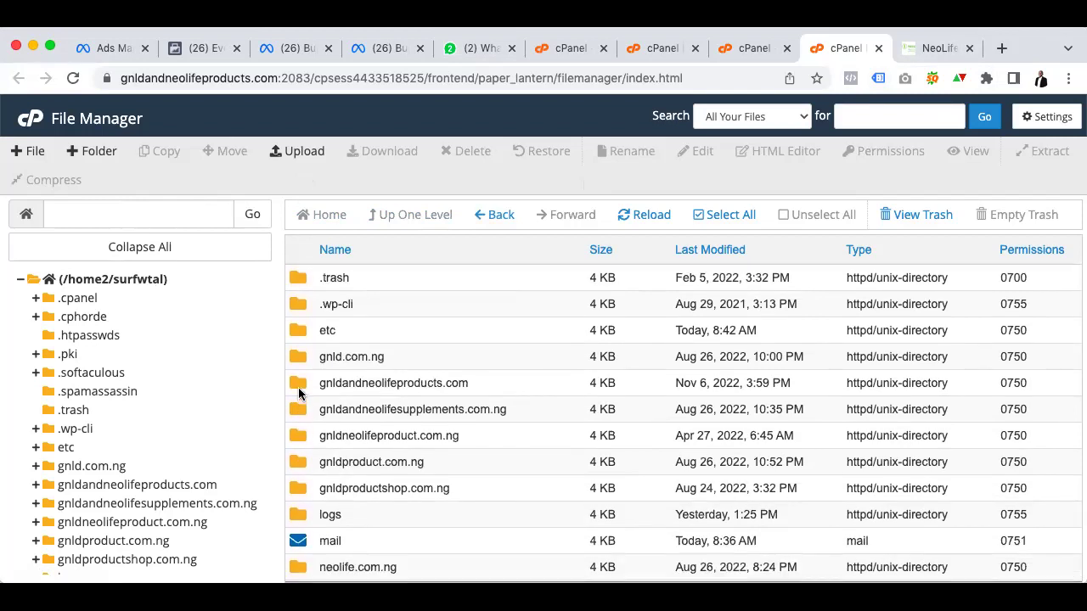
double_click(299, 389)
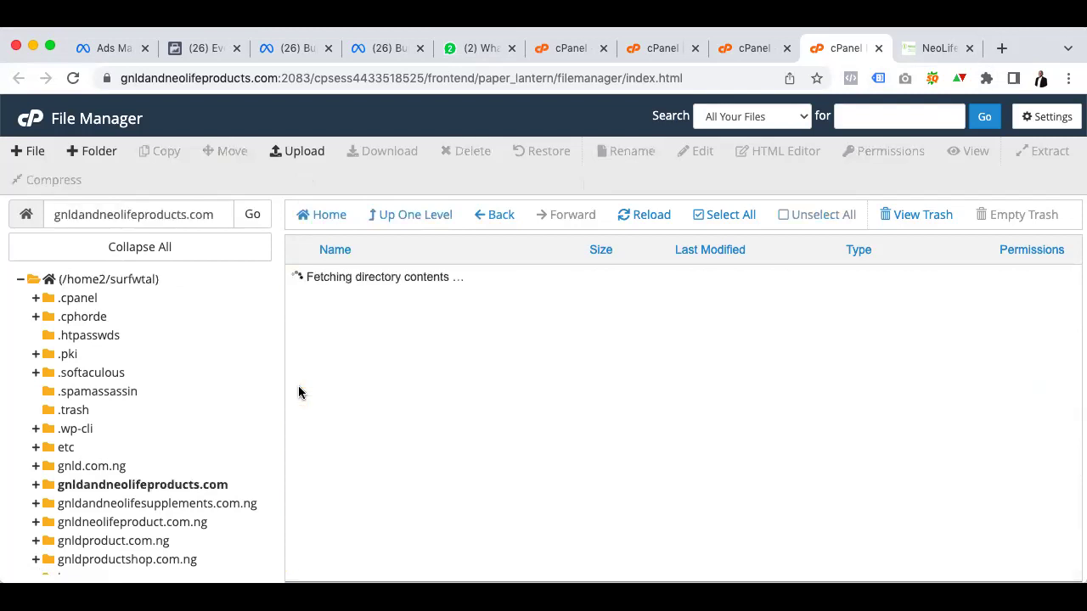
Look through the gnldandneolifeproducts.com folder for the home page file and select index.php
scroll(423, 468, down, 15)
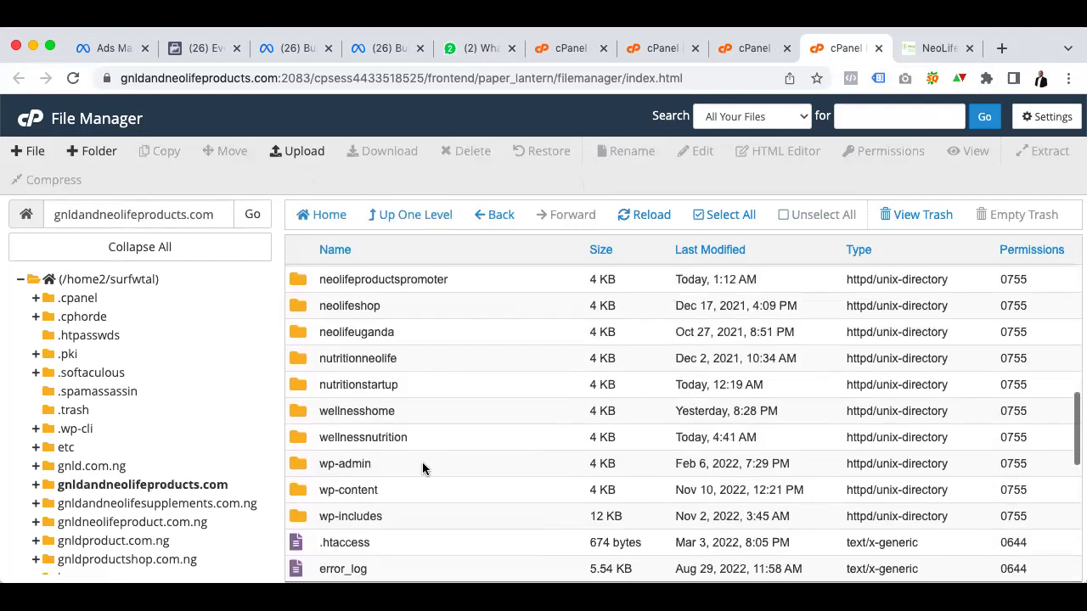
scroll(423, 468, up, 5)
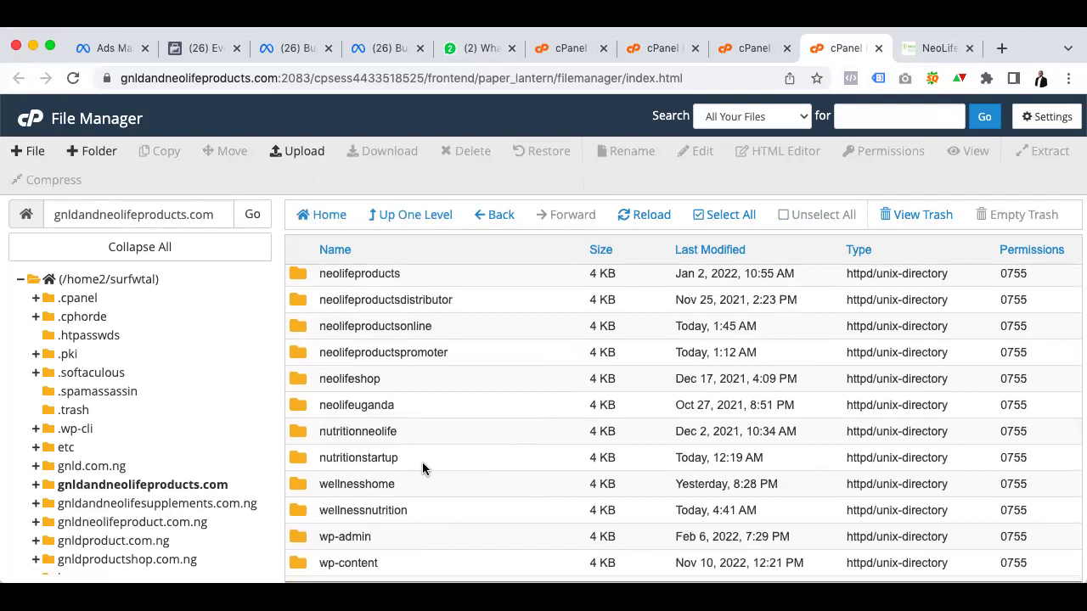
scroll(422, 468, down, 10)
scroll(423, 468, up, 3)
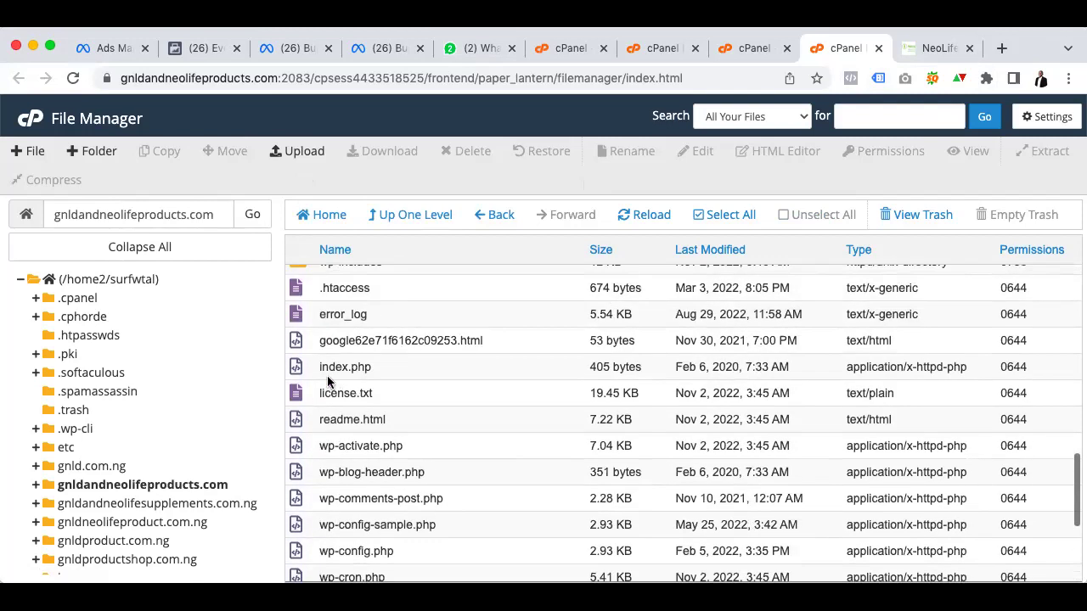
click(314, 372)
scroll(389, 454, down, 3)
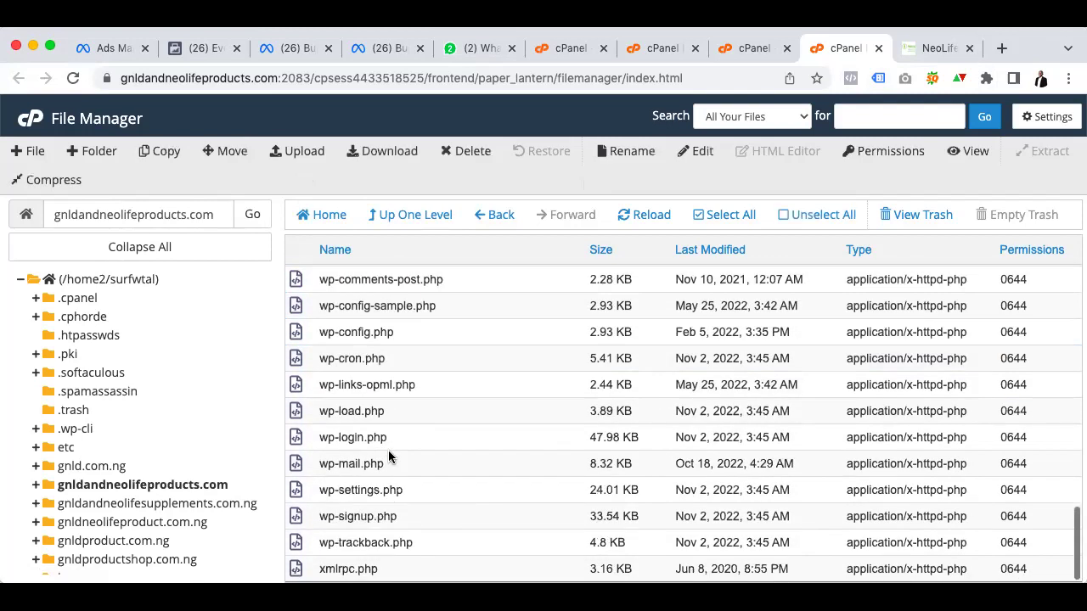
scroll(389, 457, up, 5)
scroll(389, 457, down, 2)
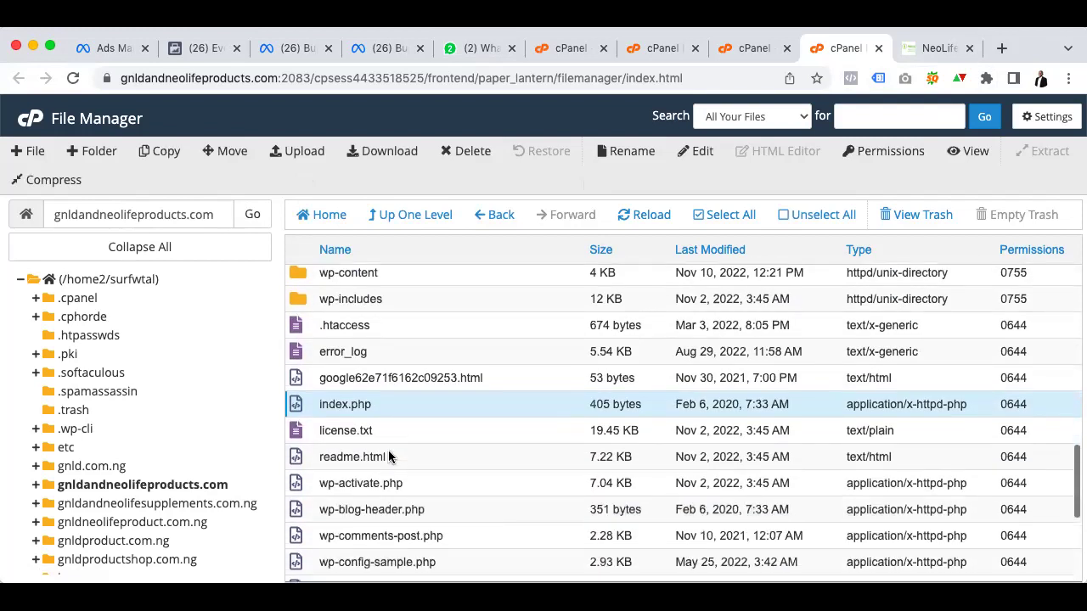
scroll(388, 457, down, 5)
scroll(389, 457, up, 7)
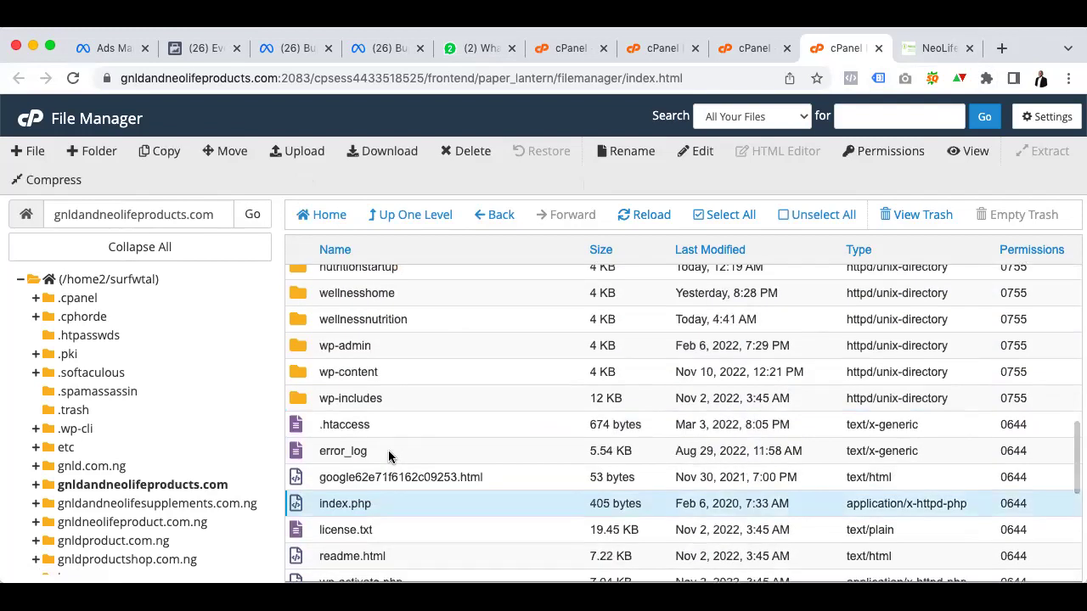
scroll(389, 457, down, 3)
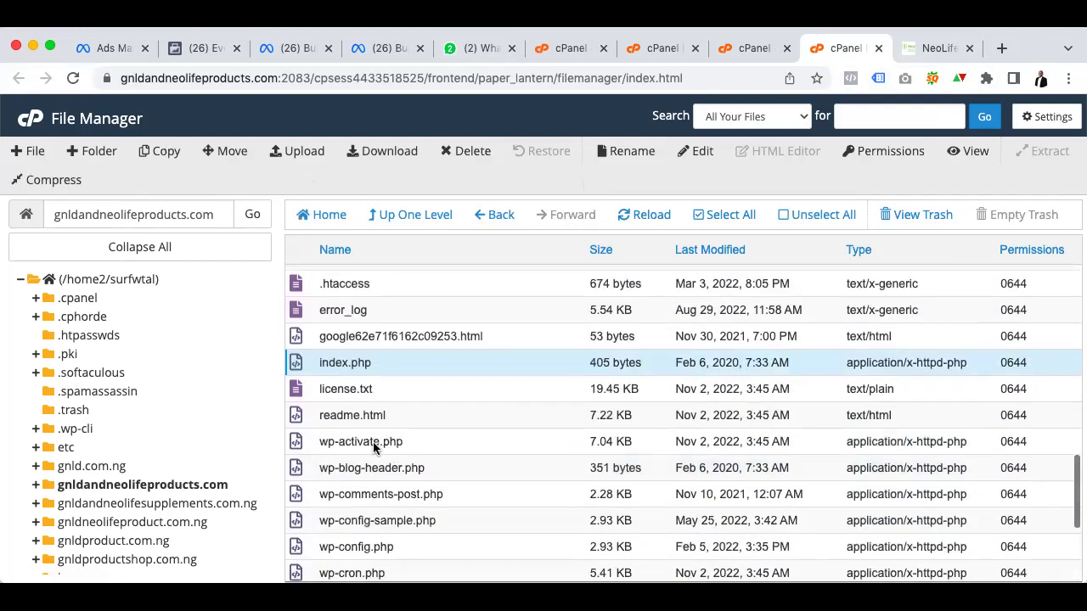
Open index.php in the code editor to inspect its source, and close it without changes
right_click(301, 364)
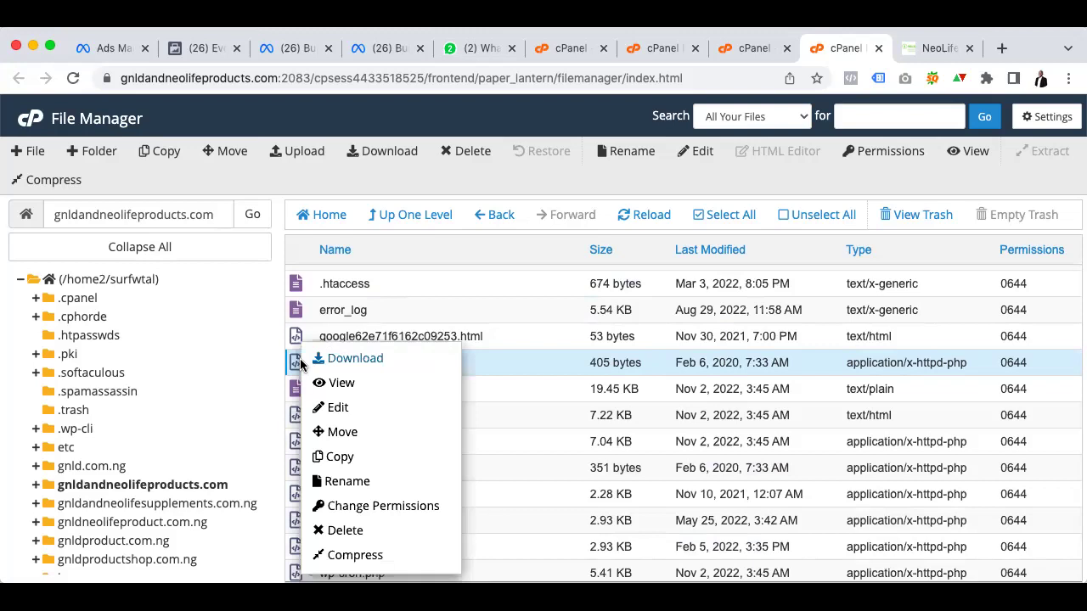
click(347, 411)
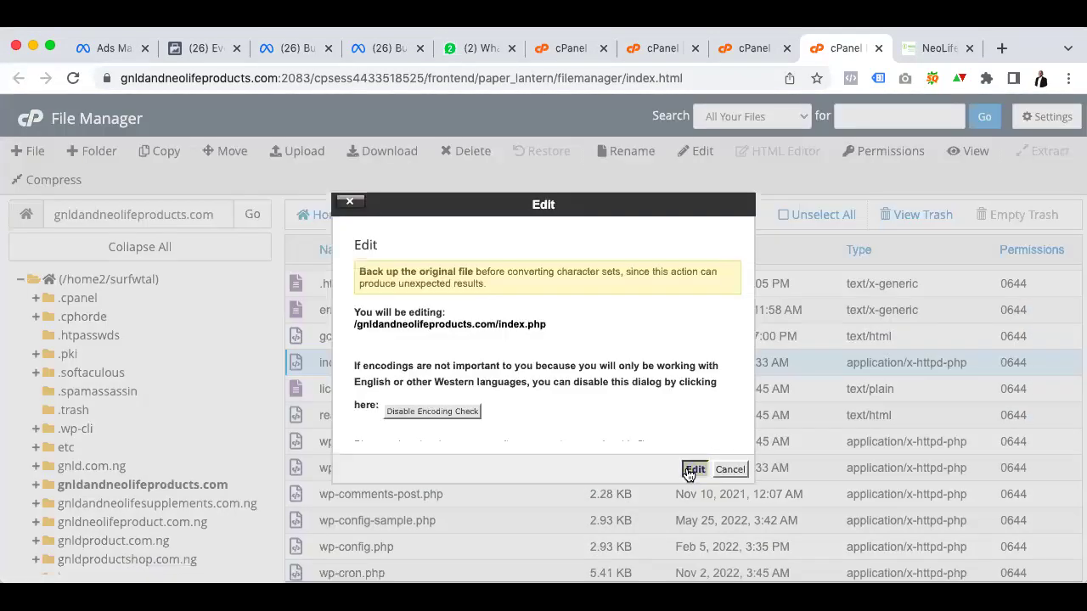
click(693, 468)
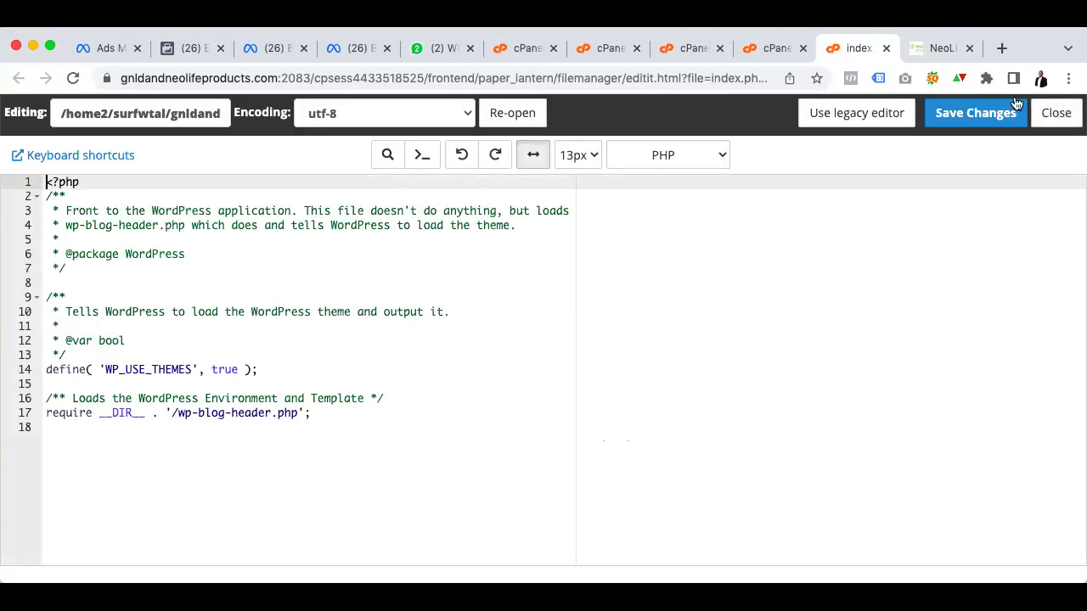
click(884, 49)
Examine the rest of the gnldandneolifeproducts.com folder listing for an HTML home page file
scroll(496, 510, down, 5)
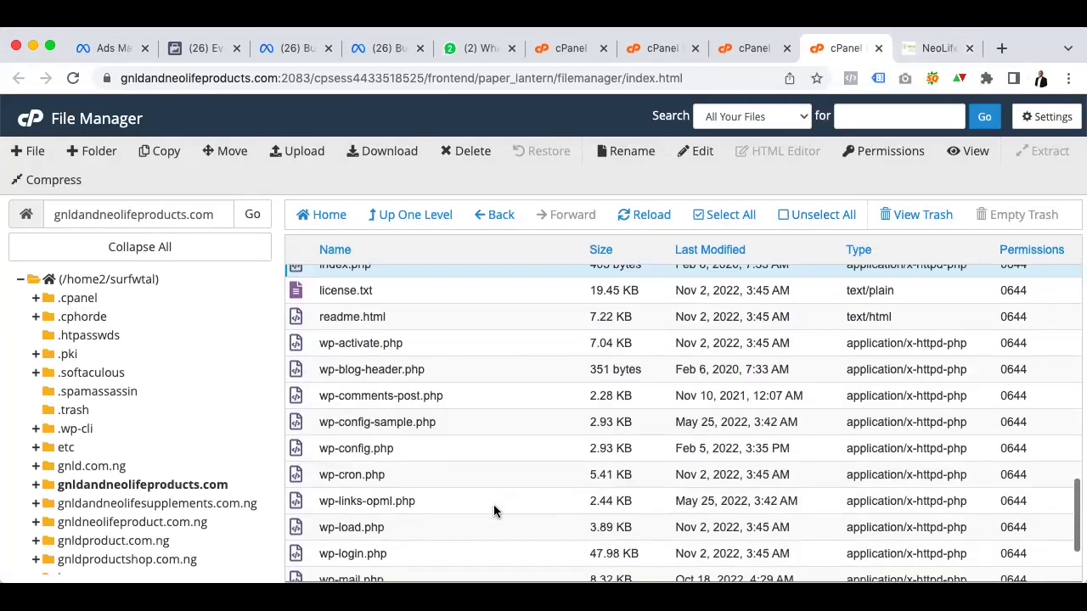
scroll(495, 510, up, 10)
scroll(495, 511, down, 5)
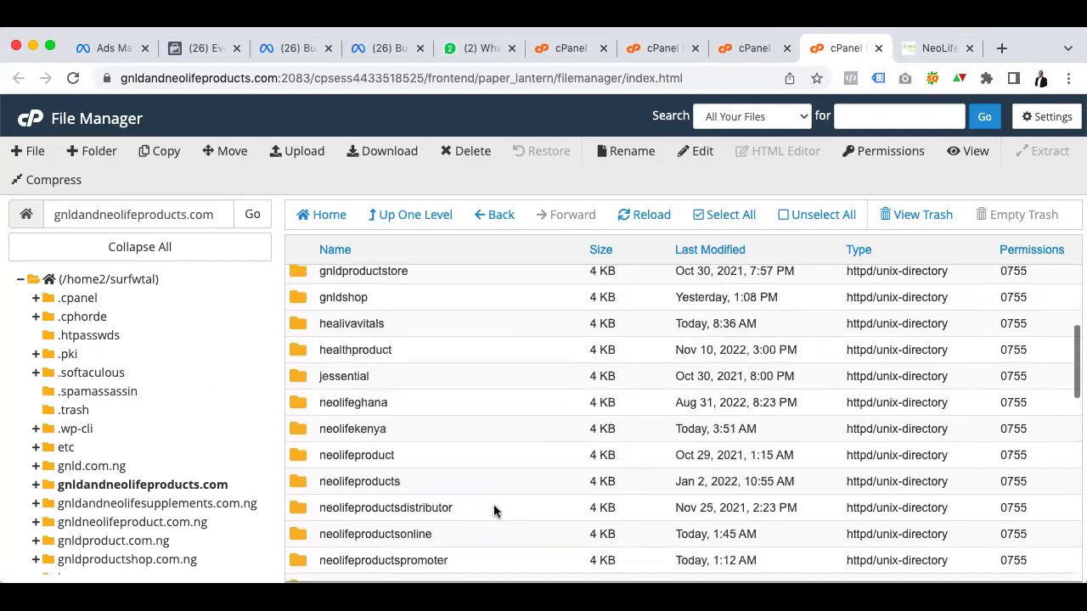
scroll(494, 511, down, 5)
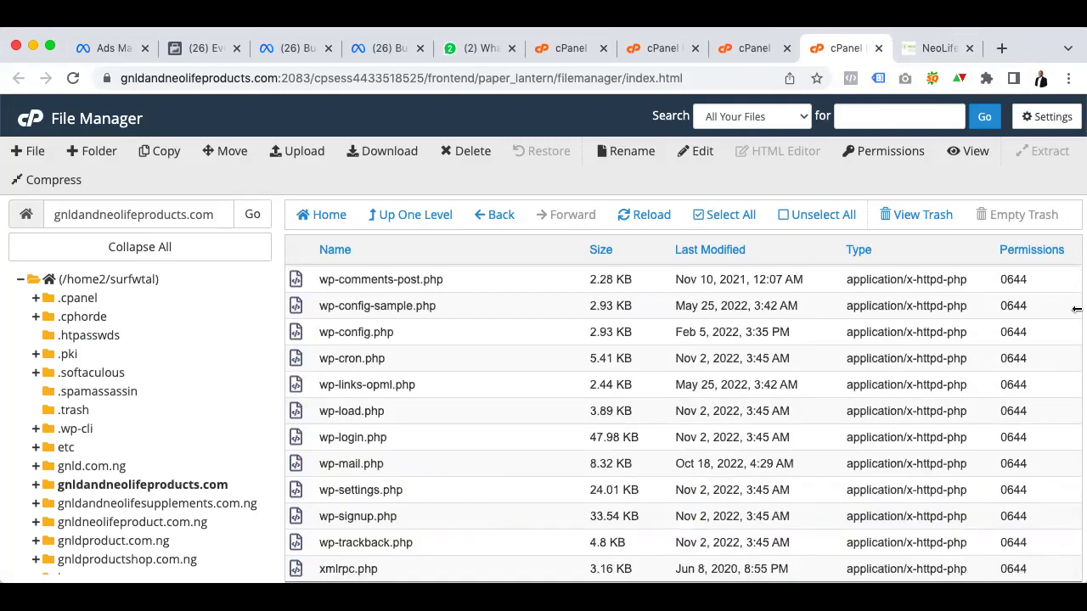
scroll(987, 406, up, 8)
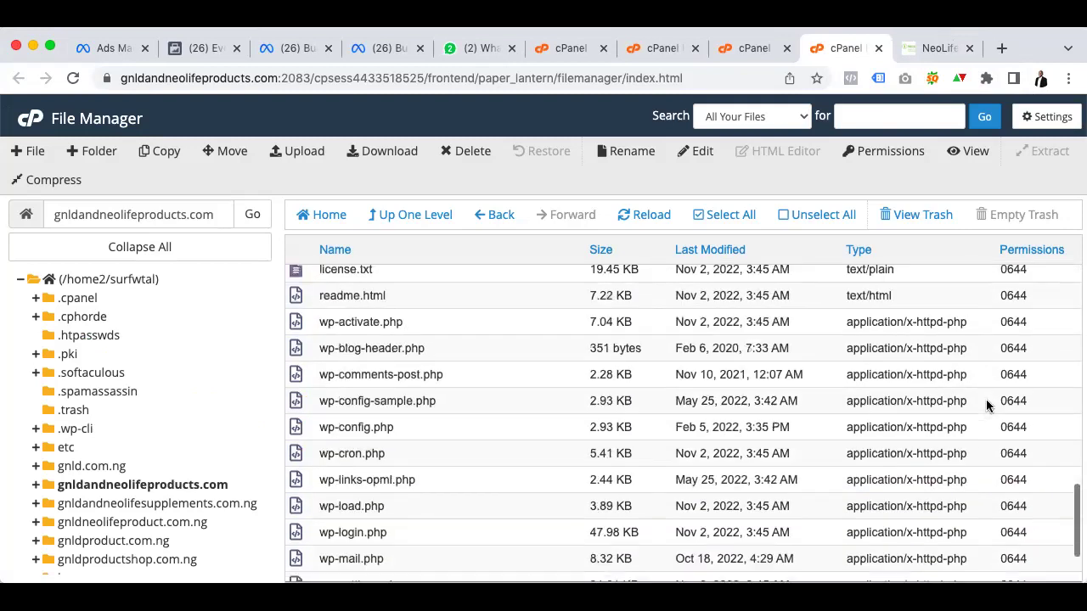
scroll(986, 406, up, 10)
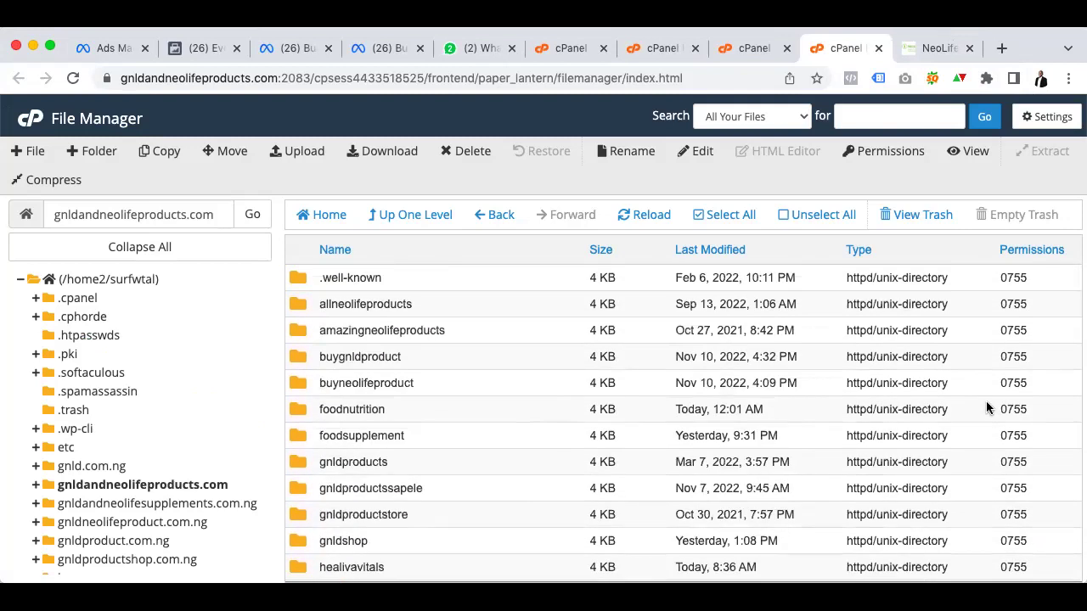
scroll(753, 450, down, 18)
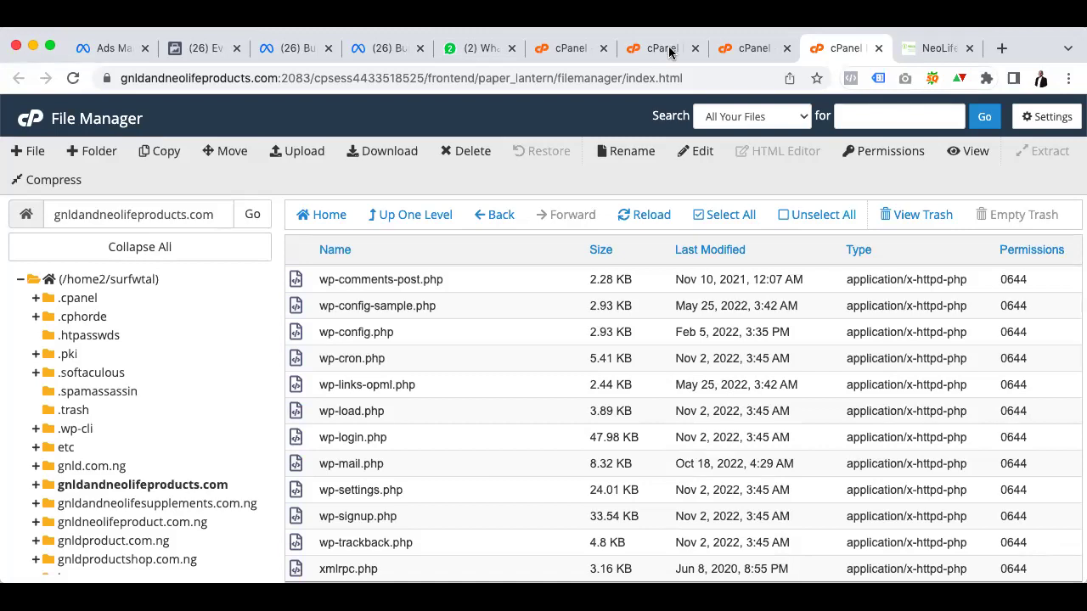
Switch to the WordPress admin of gnldandneolifeproducts.com and open its Dashboard
click(663, 48)
scroll(565, 324, up, 5)
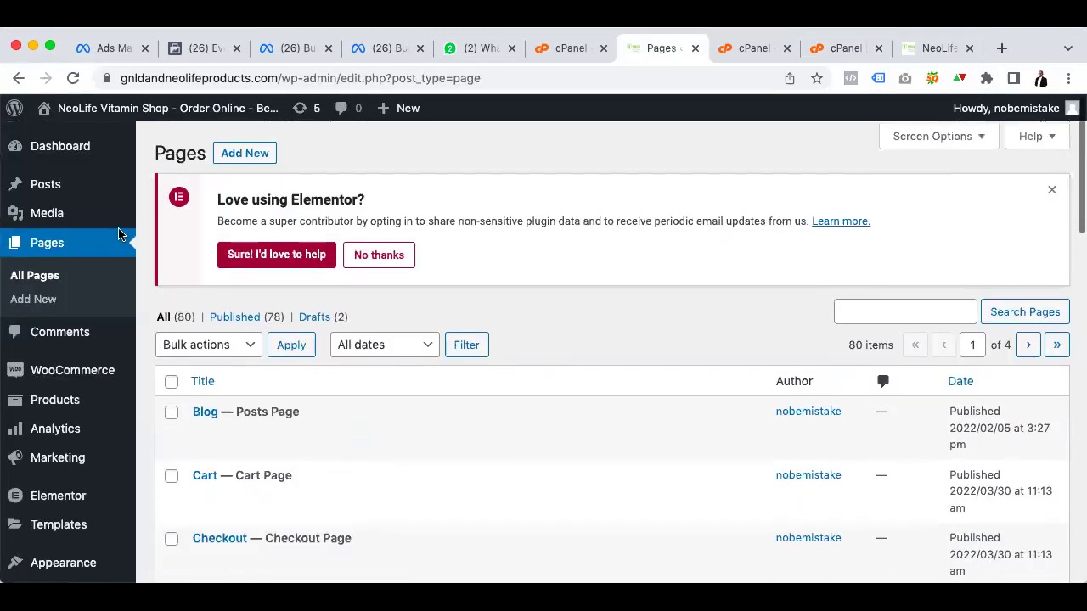
click(53, 149)
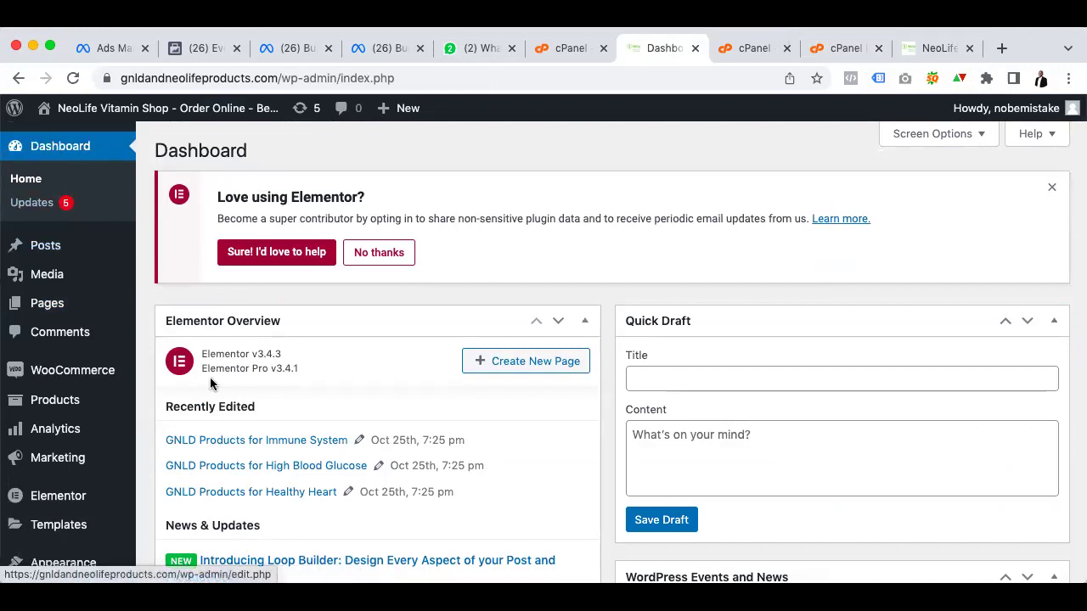
scroll(213, 382, down, 5)
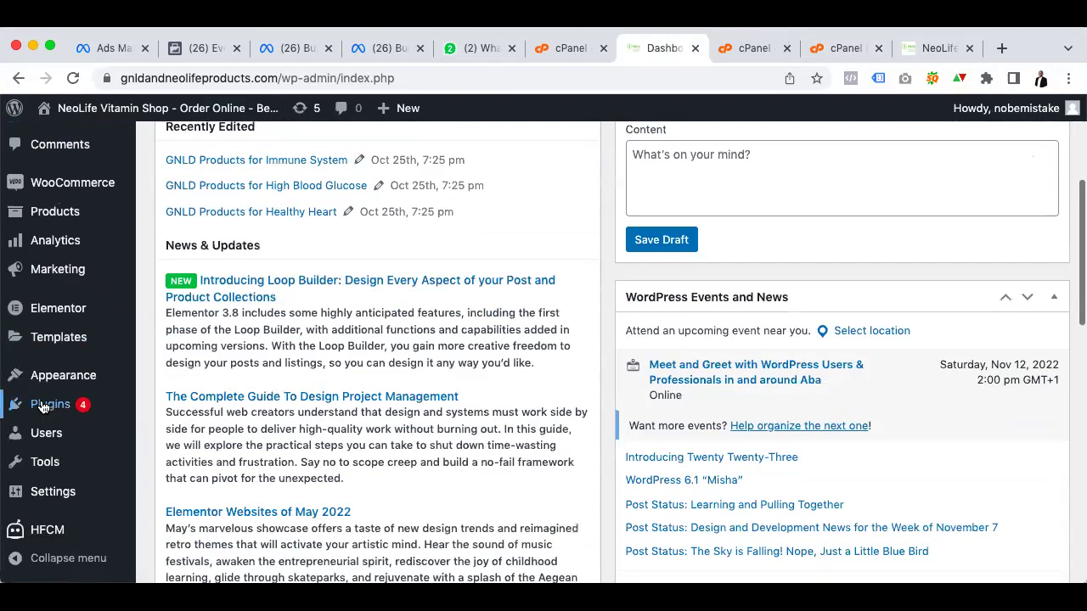
Open the HFCM (Header Footer Code Manager) snippets list and review the existing snippets
mouse_move(29, 539)
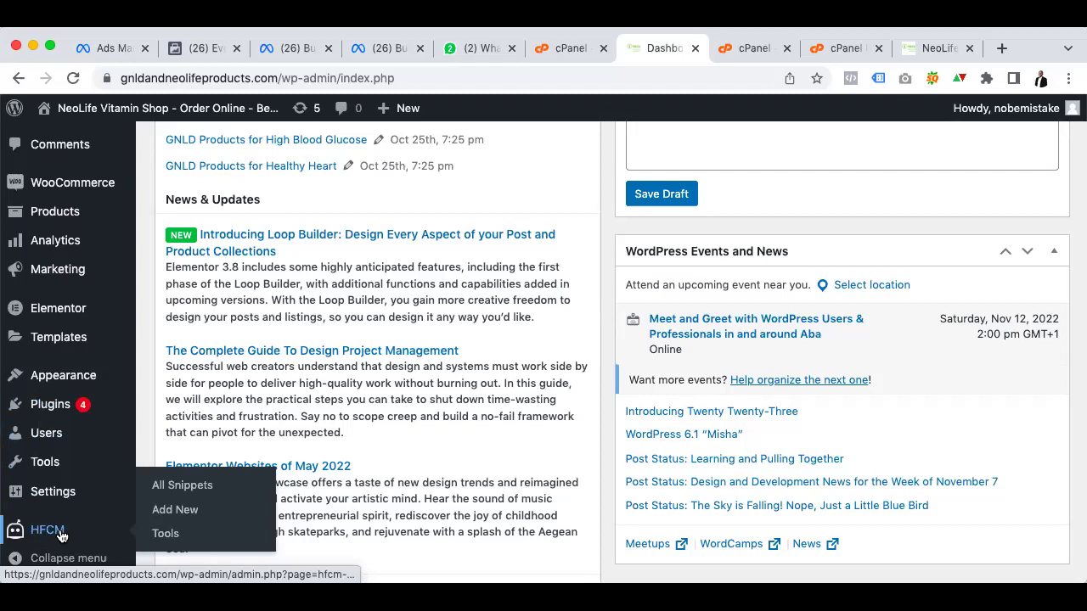
click(64, 533)
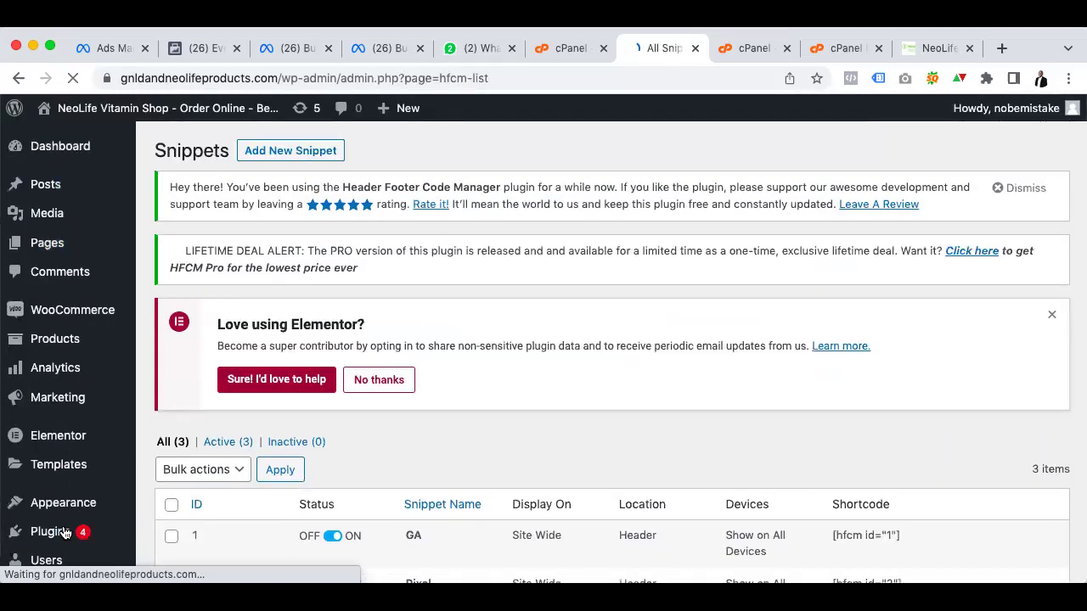
scroll(311, 422, down, 5)
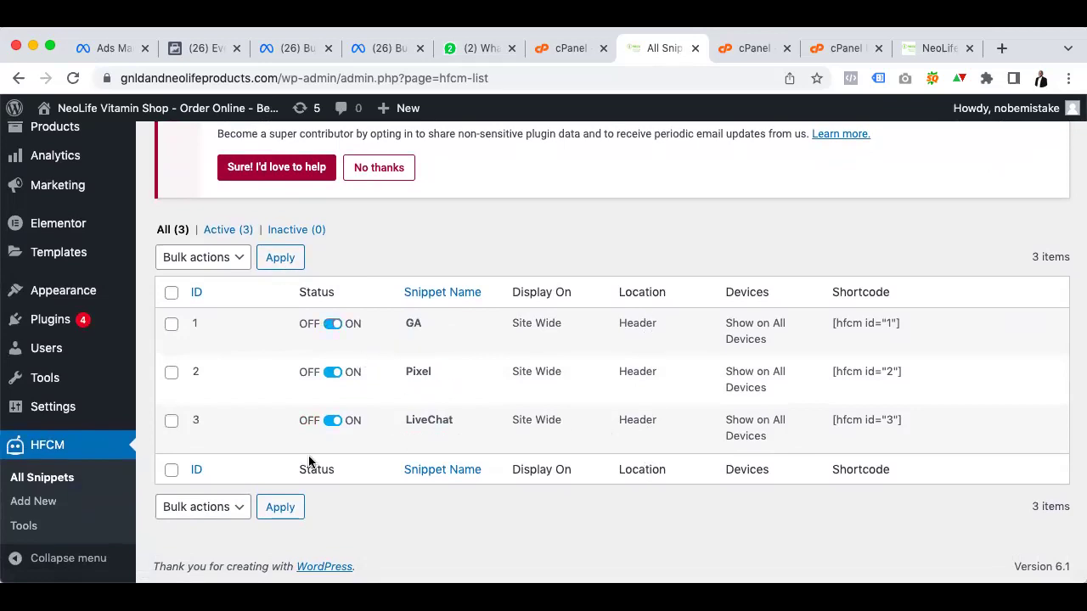
scroll(308, 455, up, 3)
scroll(308, 455, up, 1)
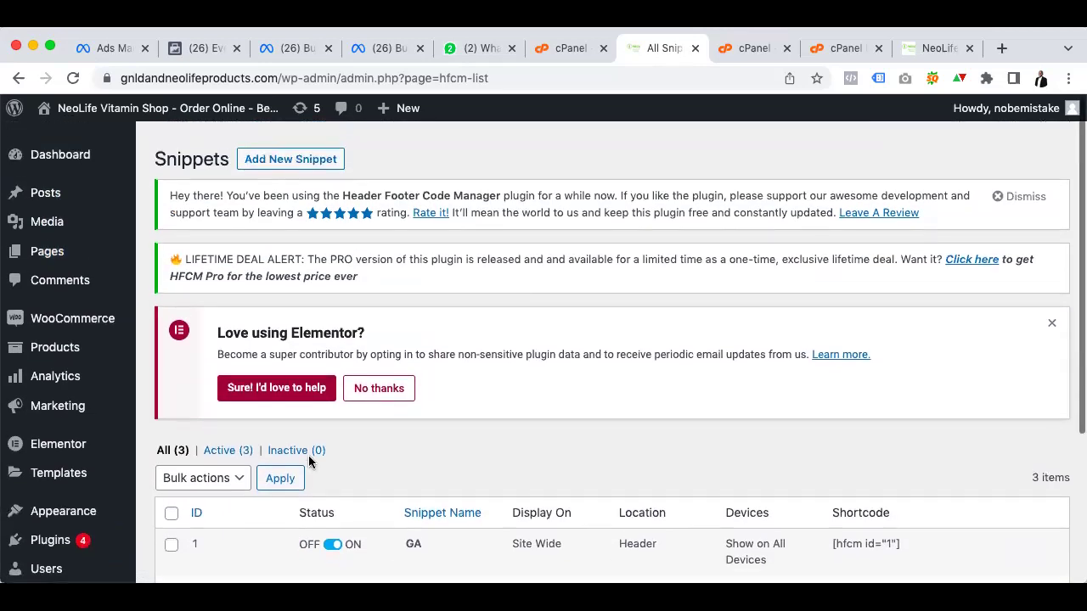
Add a new HFCM snippet and name it FB-Events
click(278, 153)
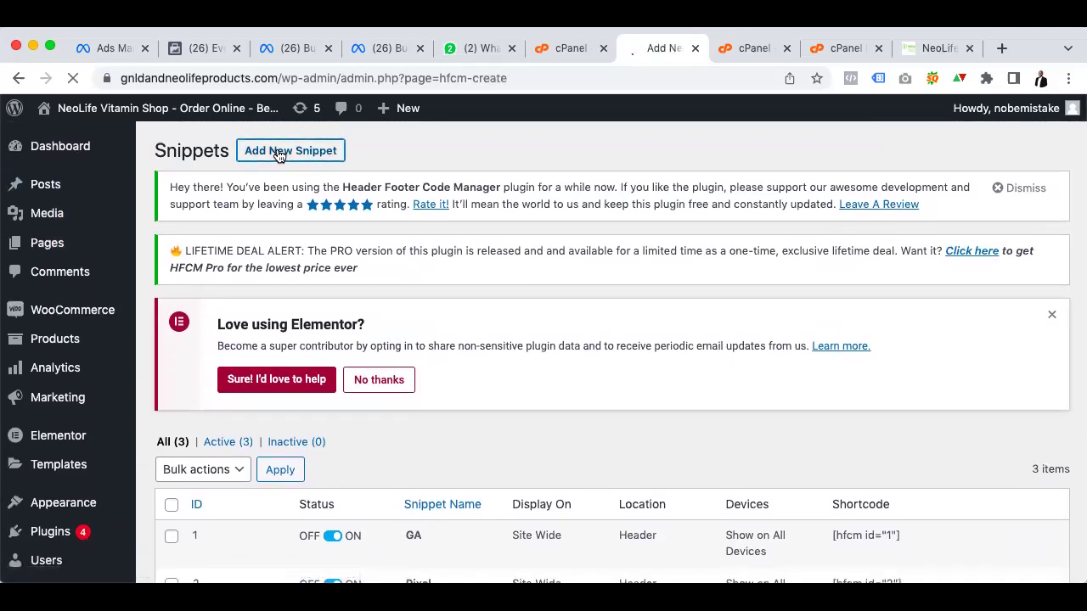
scroll(505, 390, down, 2)
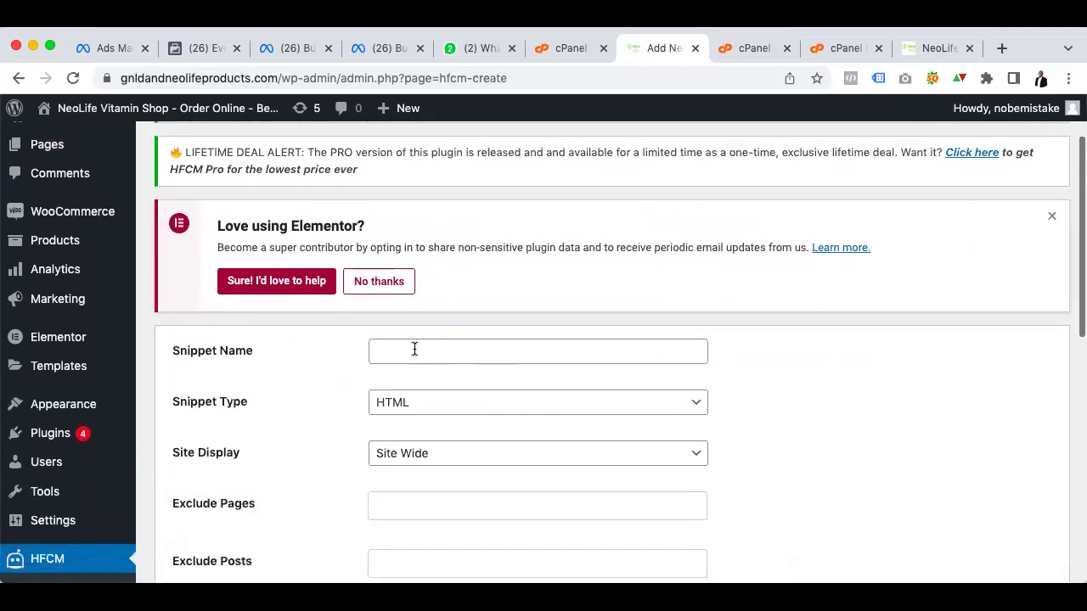
click(413, 350)
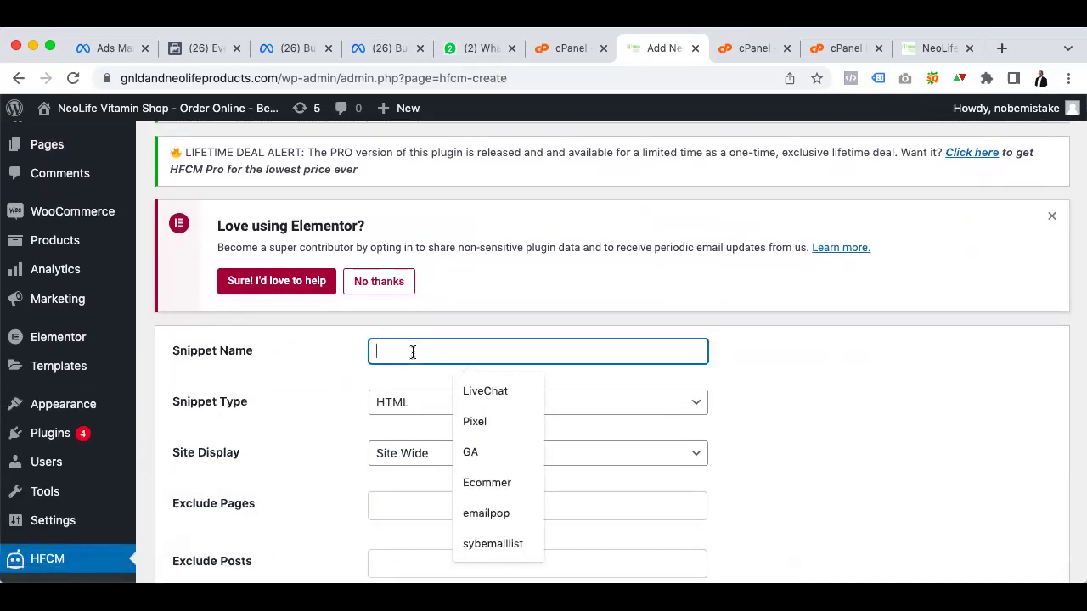
text(FB)
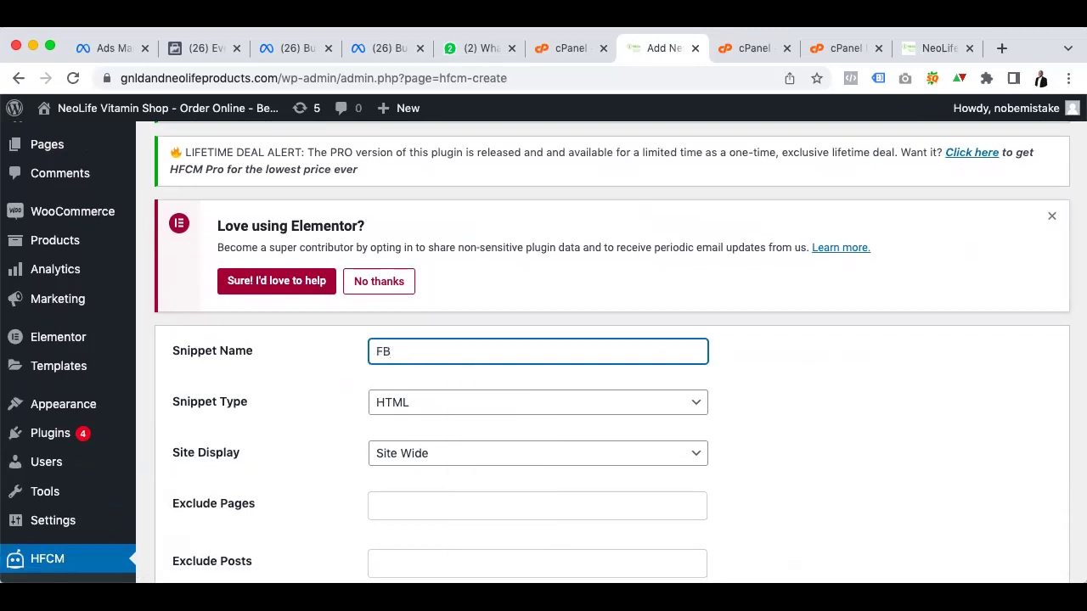
text(-Events)
Keep the snippet type as HTML, the site display as Site Wide and the location as Header
scroll(446, 425, down, 2)
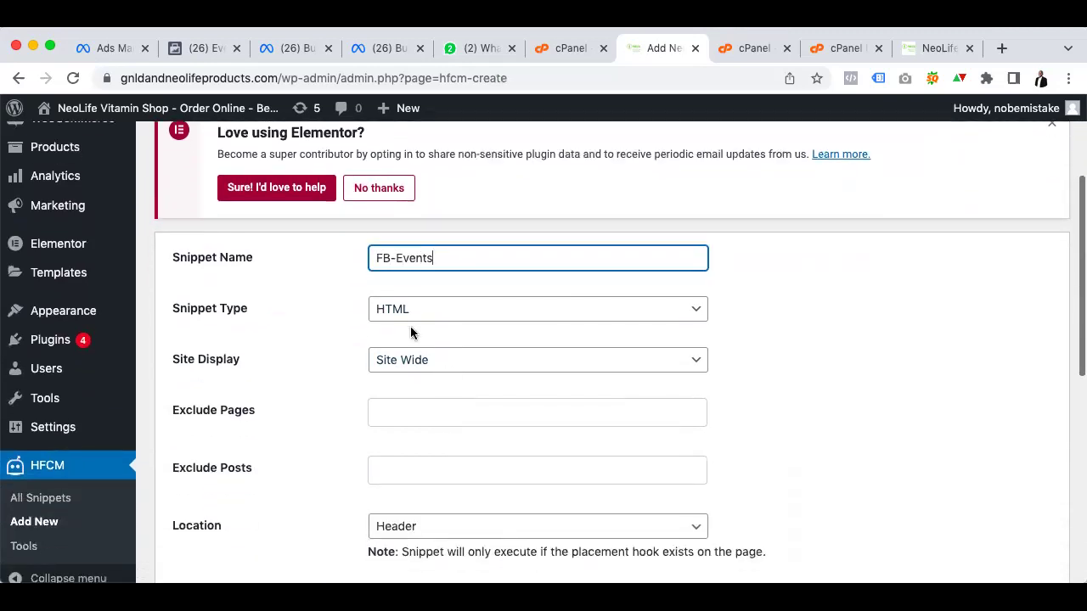
click(412, 310)
click(412, 316)
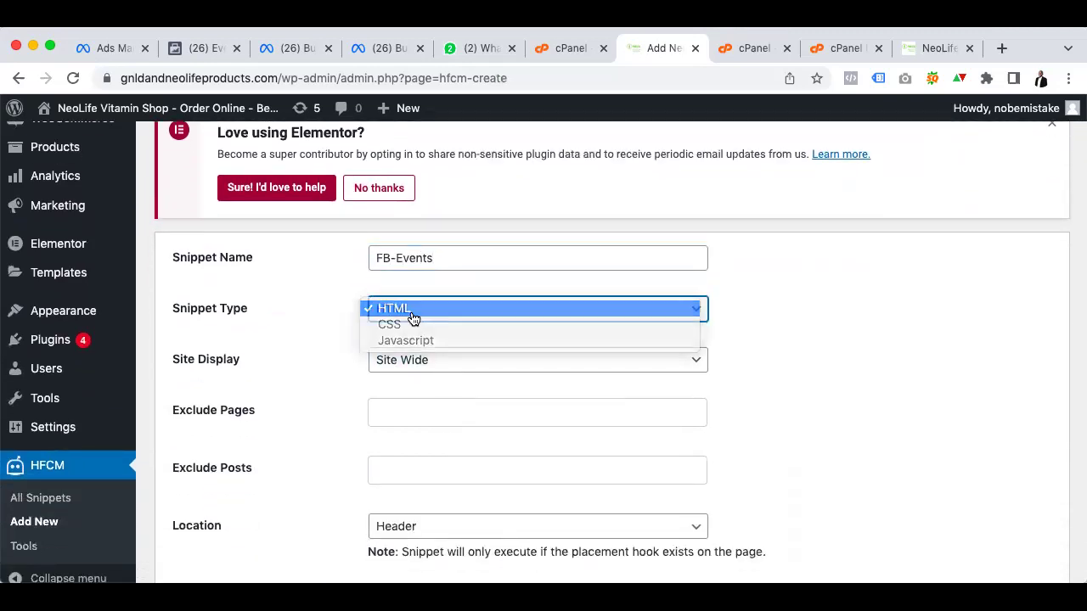
click(429, 367)
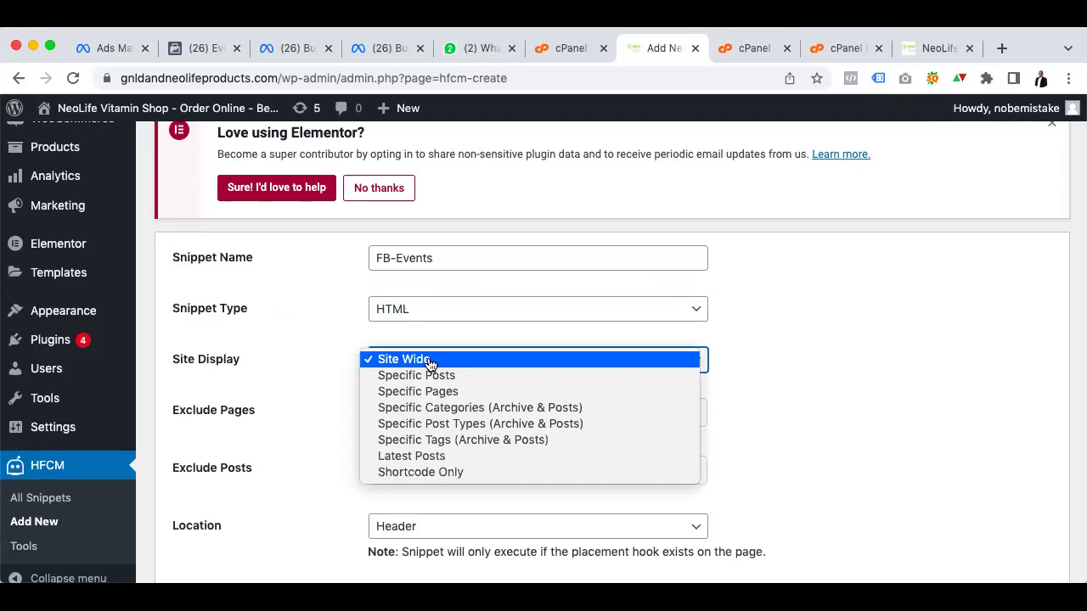
click(429, 363)
scroll(594, 419, down, 3)
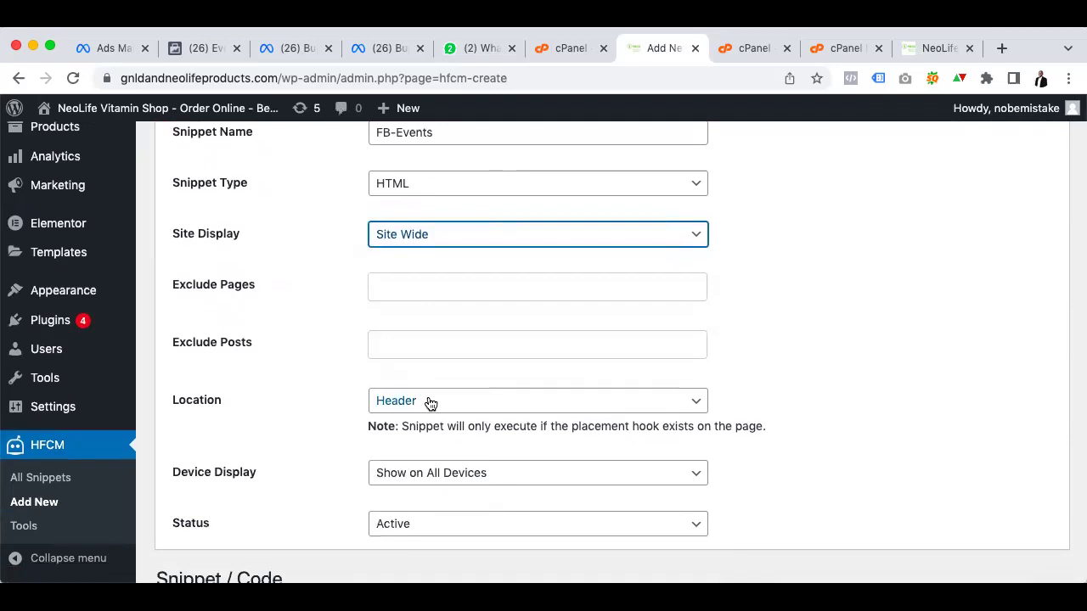
scroll(427, 402, down, 3)
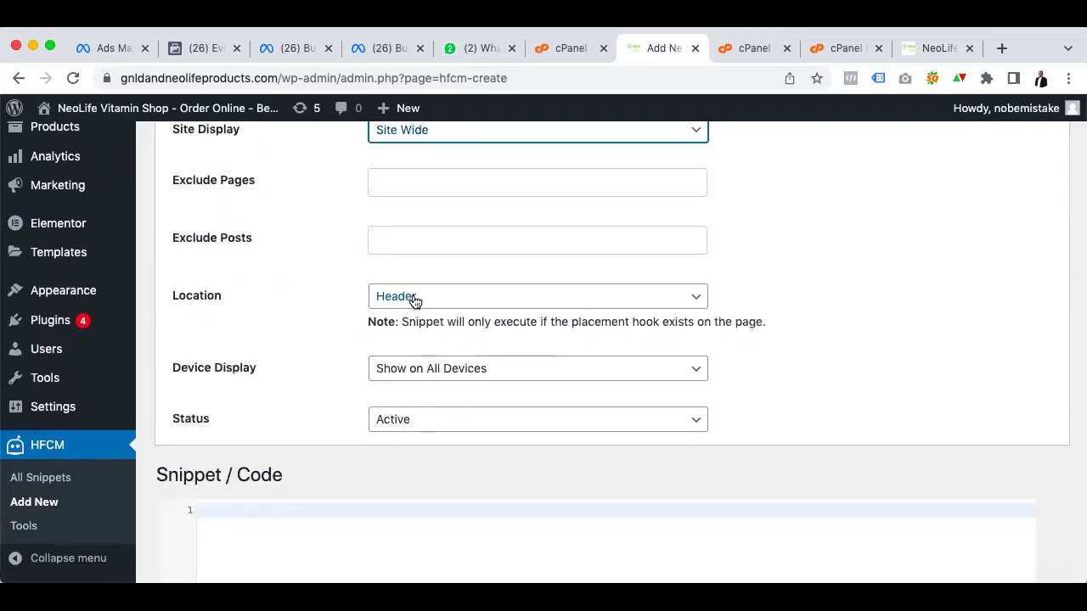
click(449, 306)
click(450, 297)
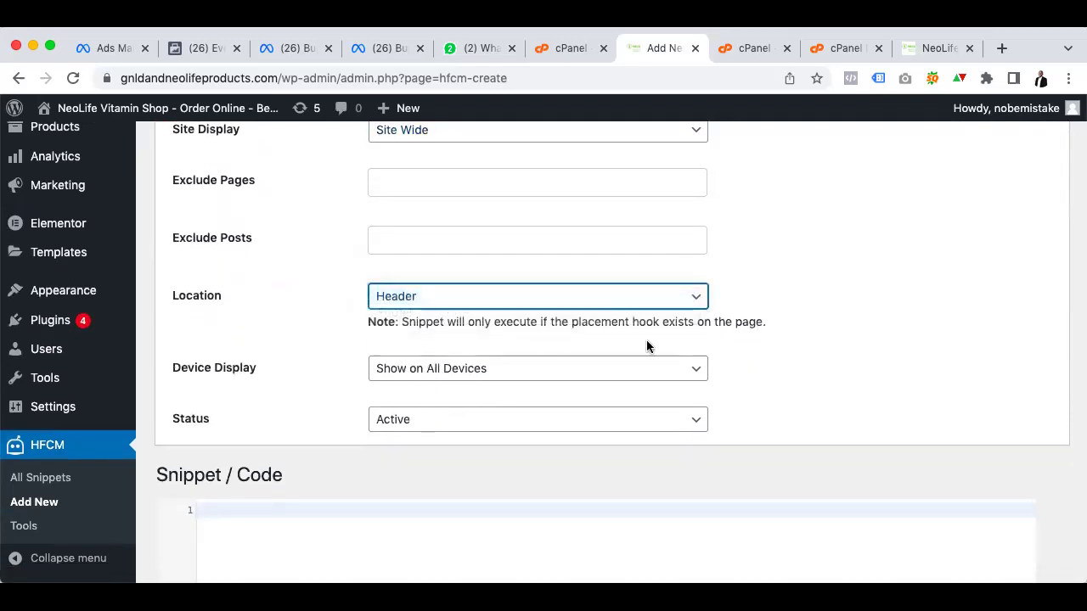
Paste the facebook-domain-verification meta-tag with its verification code into the snippet code, and save the snippet
scroll(646, 340, down, 5)
click(279, 355)
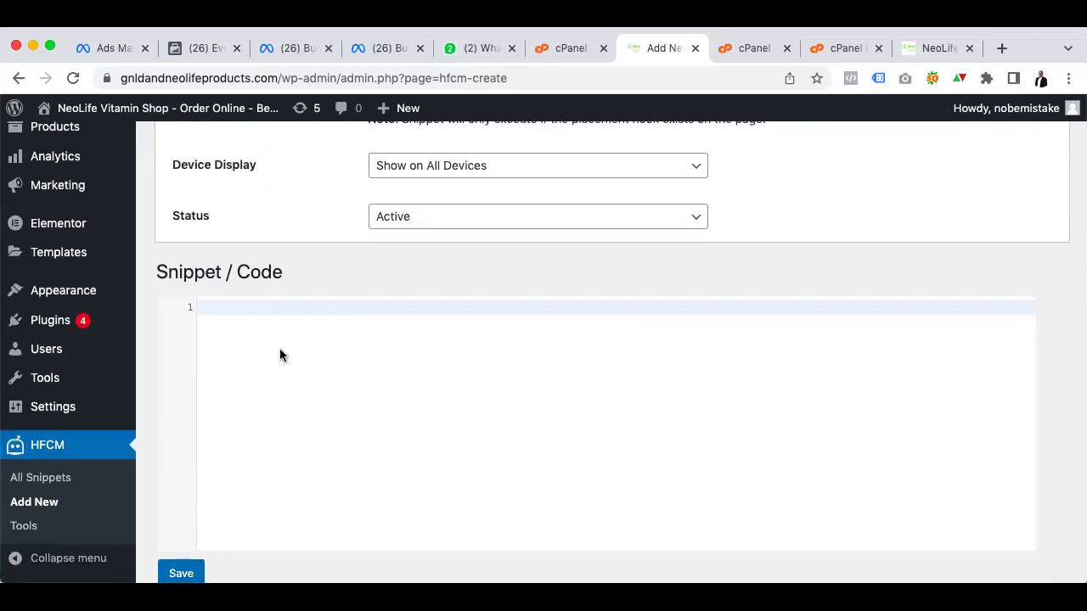
text(<meta name="facebook-domain-verification" content="nec6mwtzsiaztyuks3xa52zbpw9690" />)
scroll(340, 521, down, 2)
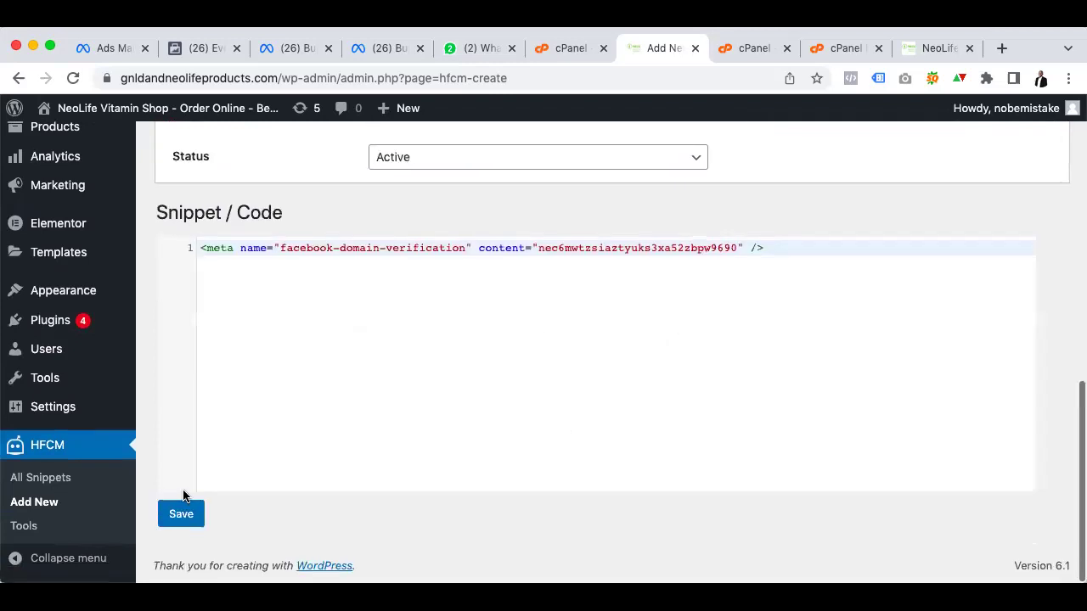
click(178, 523)
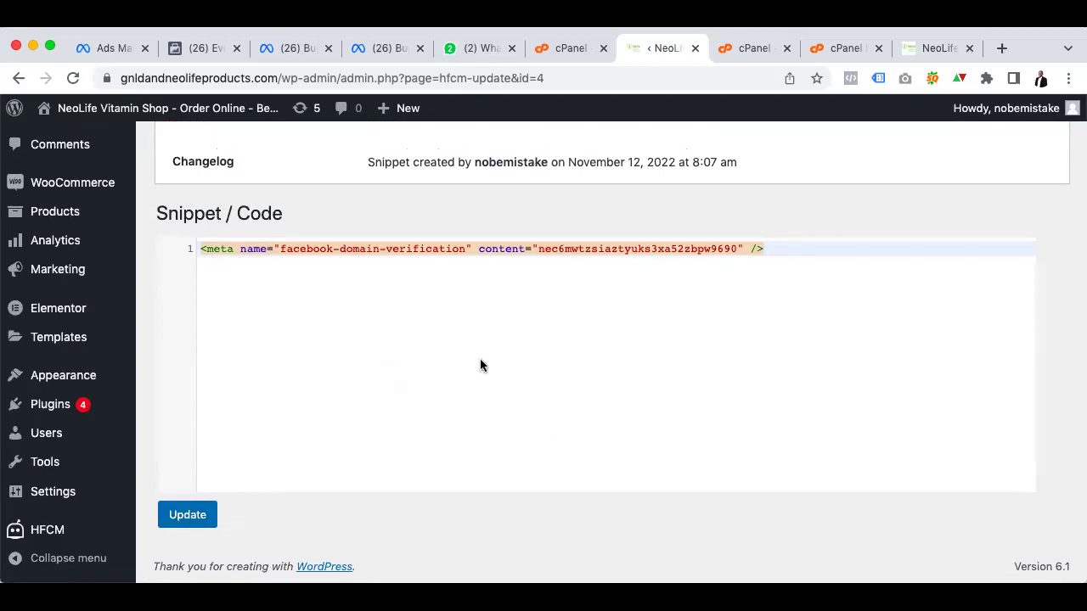
Switch to the live gnldandneolifeproducts.com home page and reload it
click(934, 49)
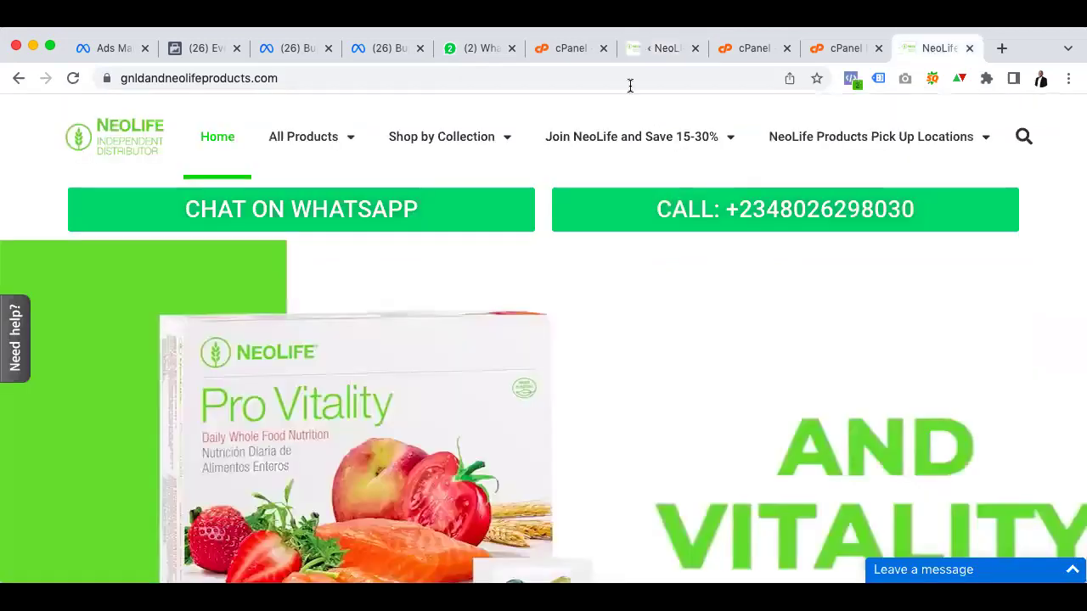
click(73, 79)
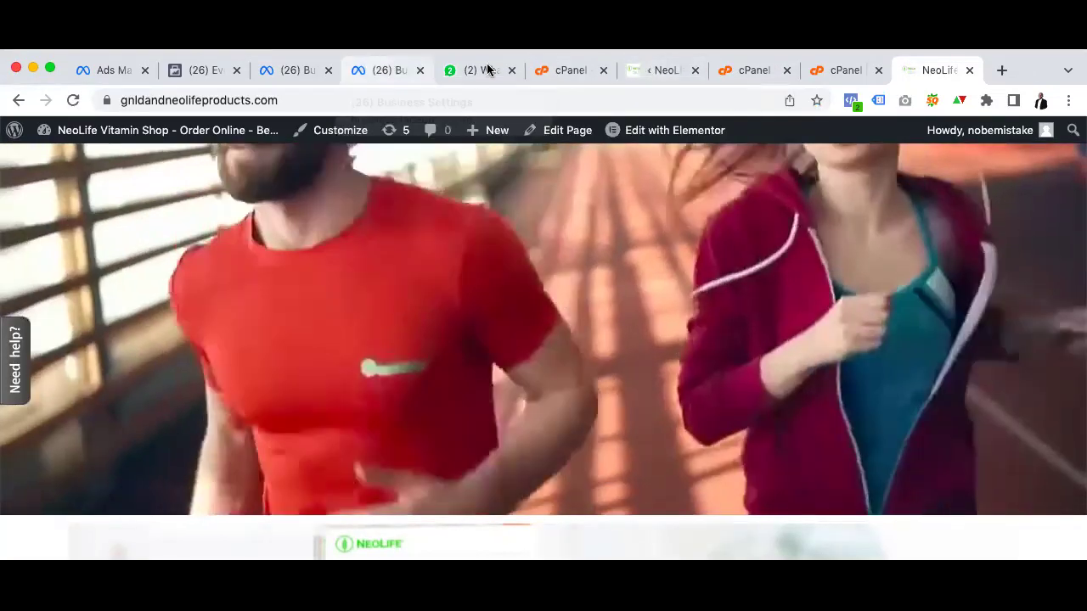
Close the duplicate Meta Business settings page, then verify gnldandneolifeproducts.com on its domain page and dismiss the confirmation
click(395, 71)
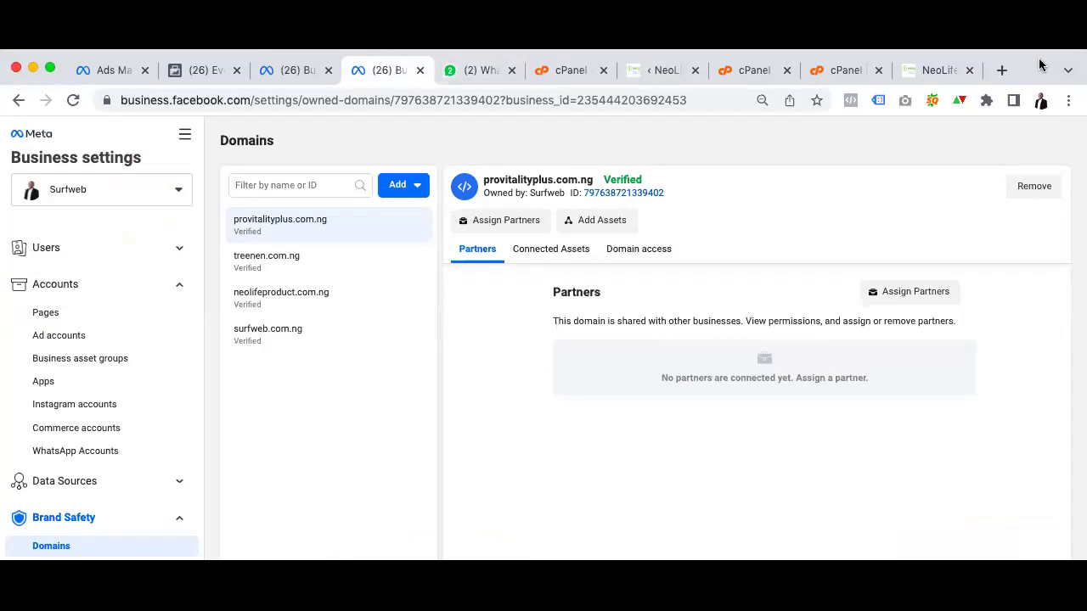
click(318, 51)
click(389, 56)
click(420, 48)
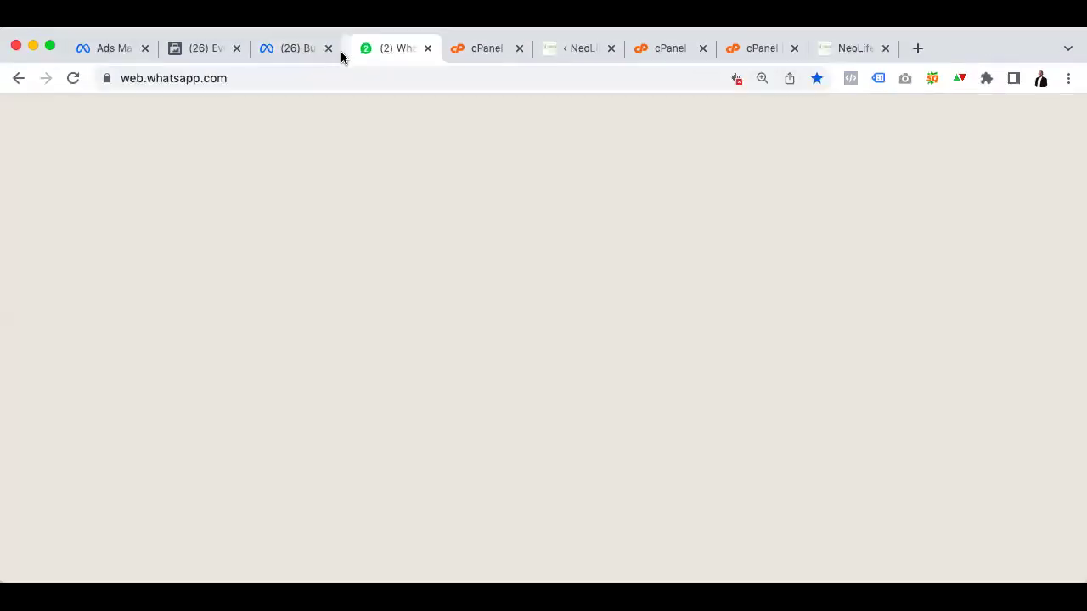
click(297, 48)
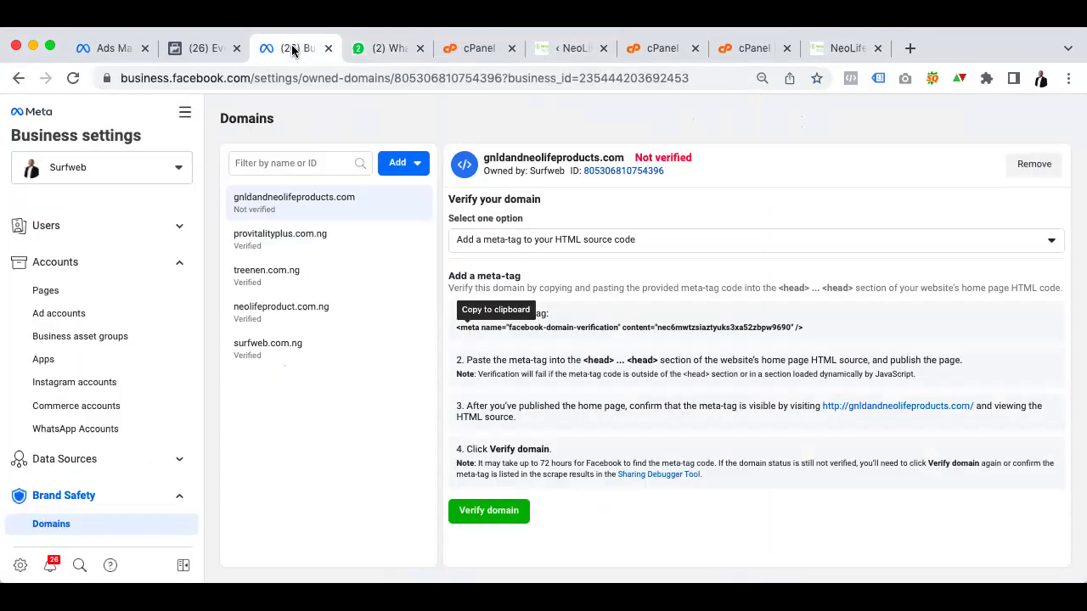
click(492, 512)
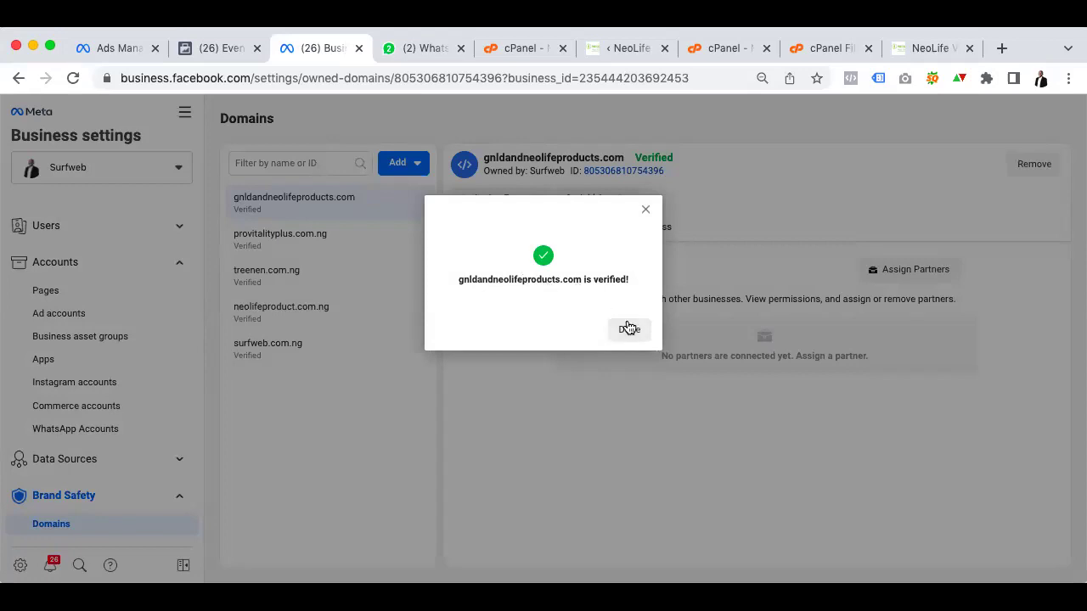
click(626, 332)
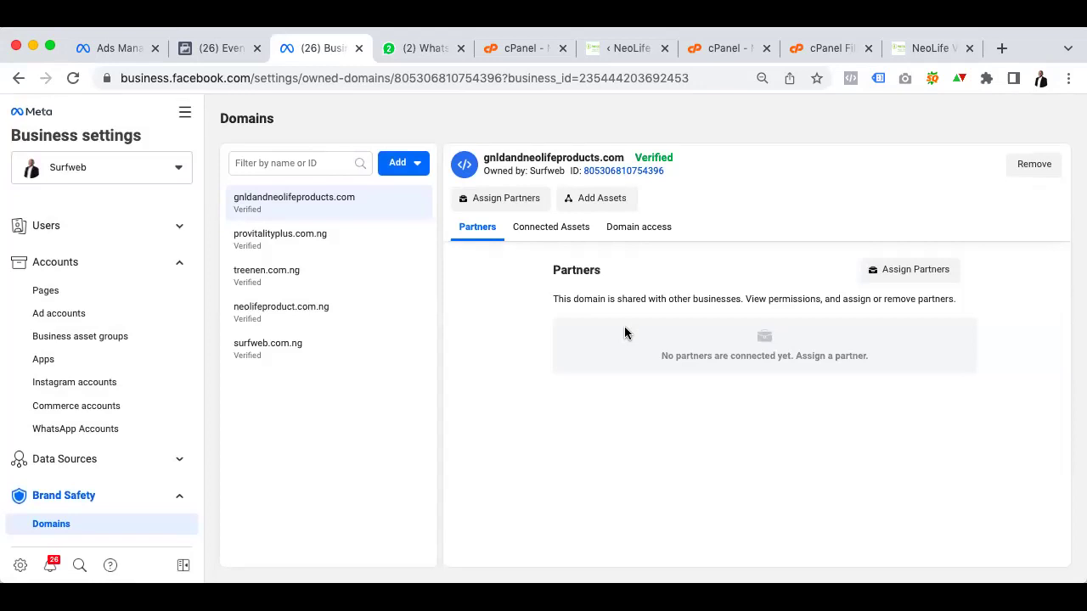
Close the live gnldandneolifeproducts.com page and return to the Domains page in Meta Business settings
click(913, 48)
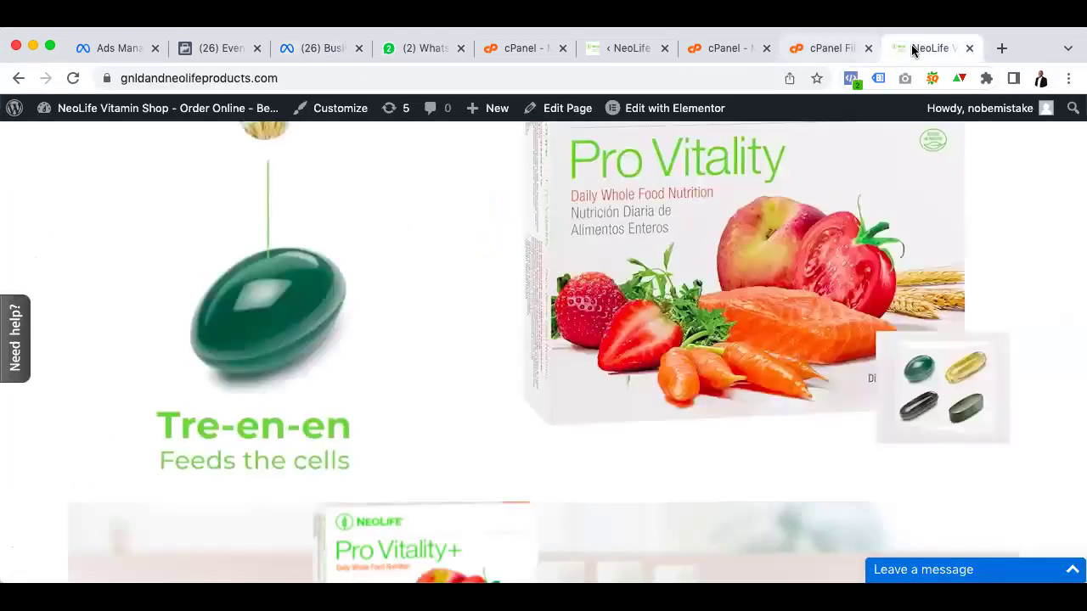
click(969, 49)
click(326, 53)
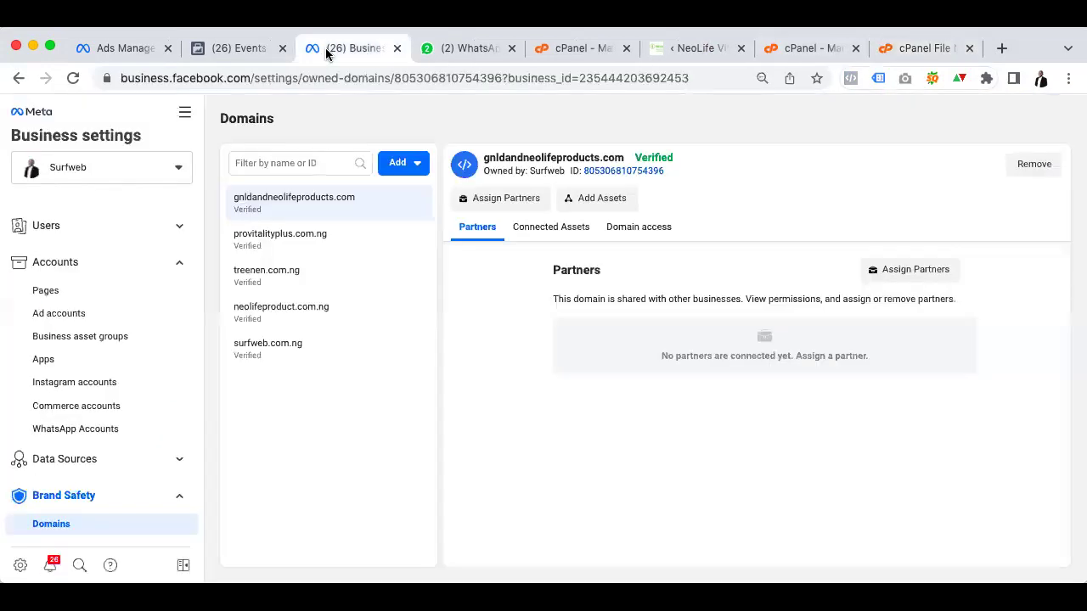
Switch to Events Manager, dismiss the domain verification notice, and reload Web Event Configurations to review each domain's verification status
click(241, 48)
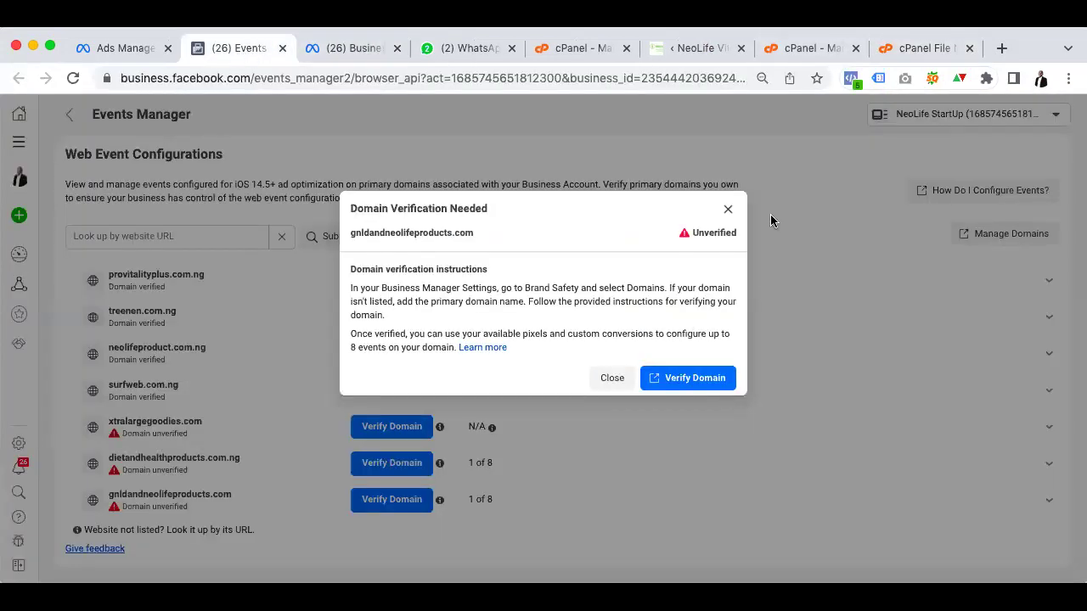
click(730, 210)
click(73, 78)
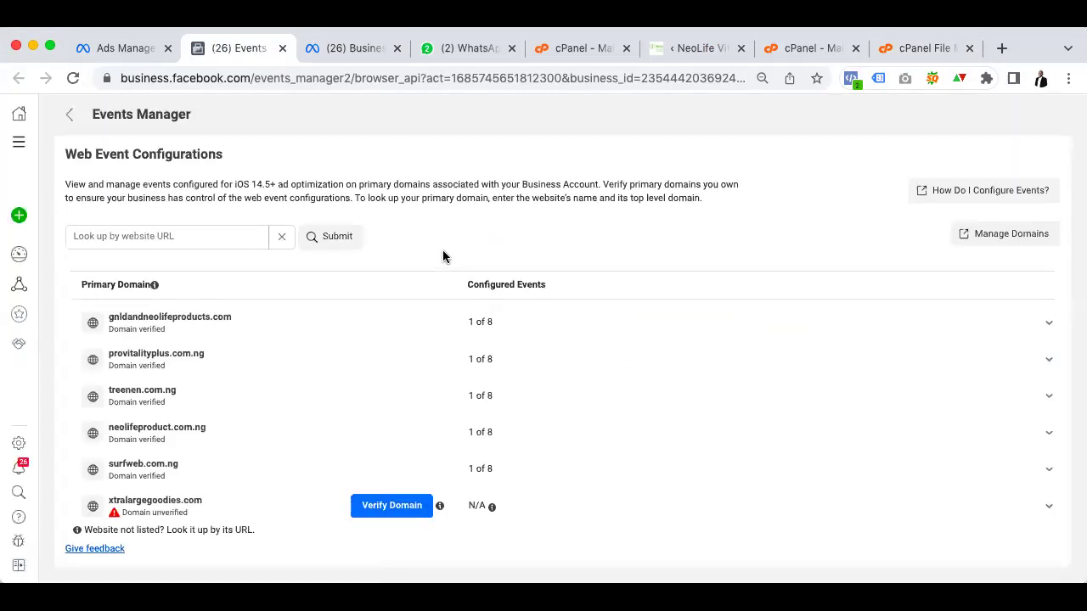
scroll(431, 357, down, 2)
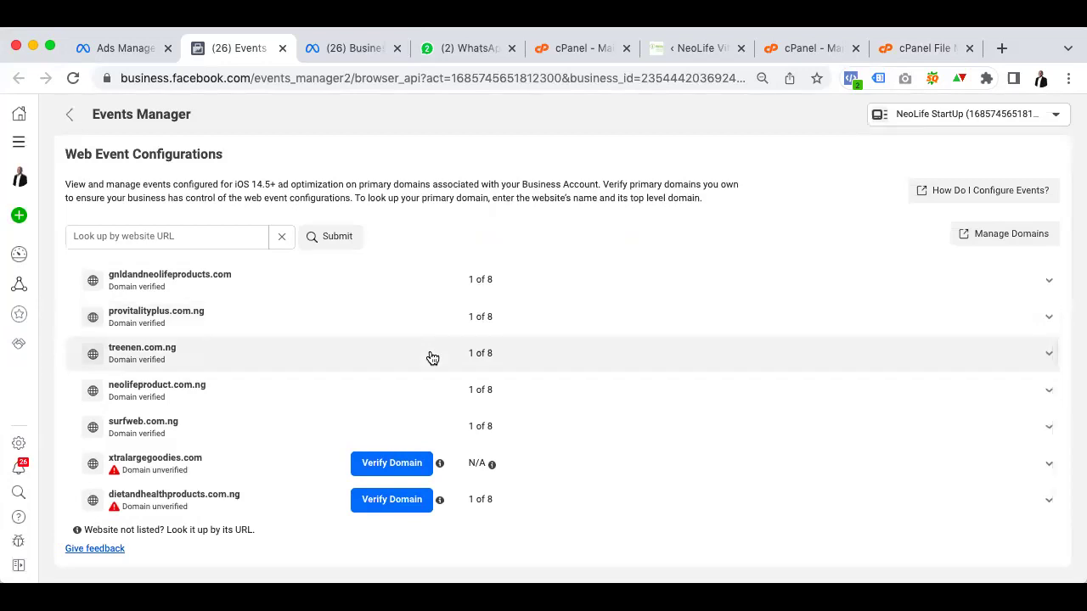
scroll(431, 357, down, 1)
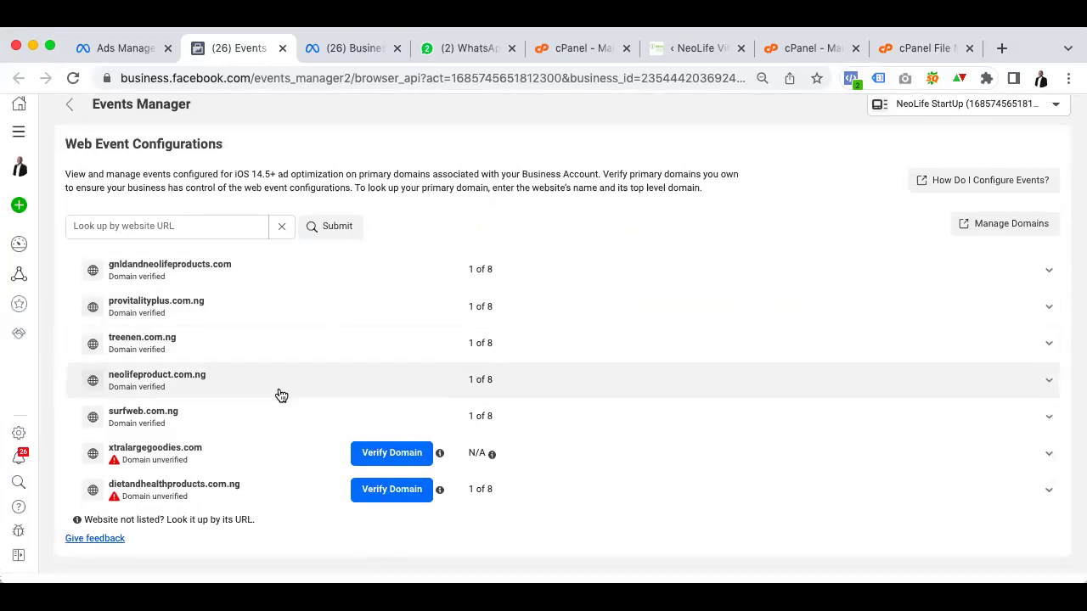